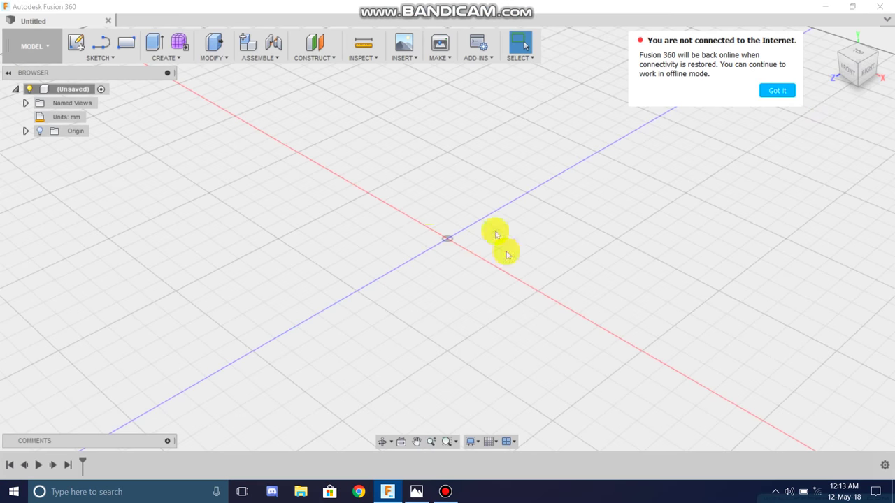
Dismiss the offline notice and start a new sketch on the XY plane
{"action": "left_click", "coordinate": [776, 90]}
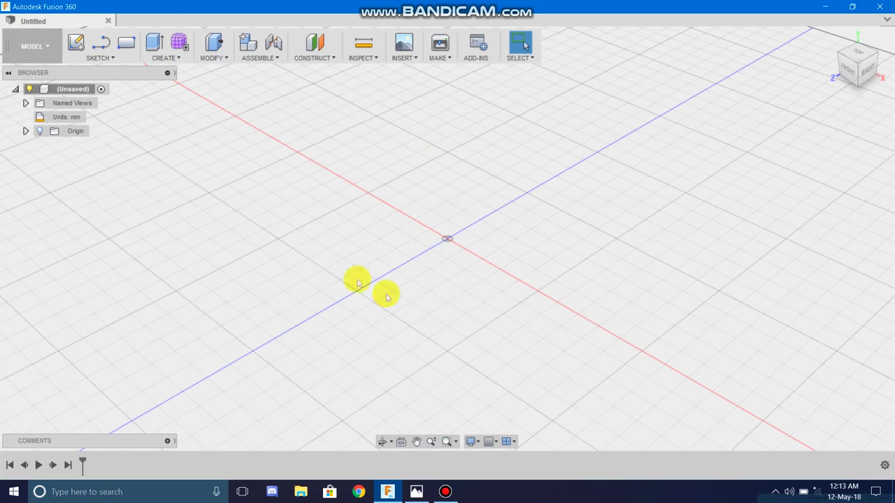
{"action": "left_click", "coordinate": [88, 58]}
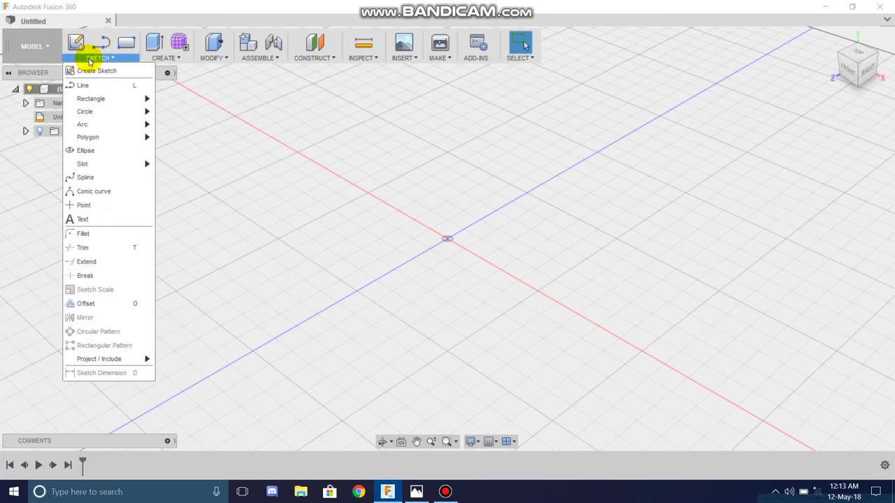
{"action": "left_click", "coordinate": [112, 70]}
{"action": "left_click", "coordinate": [482, 224]}
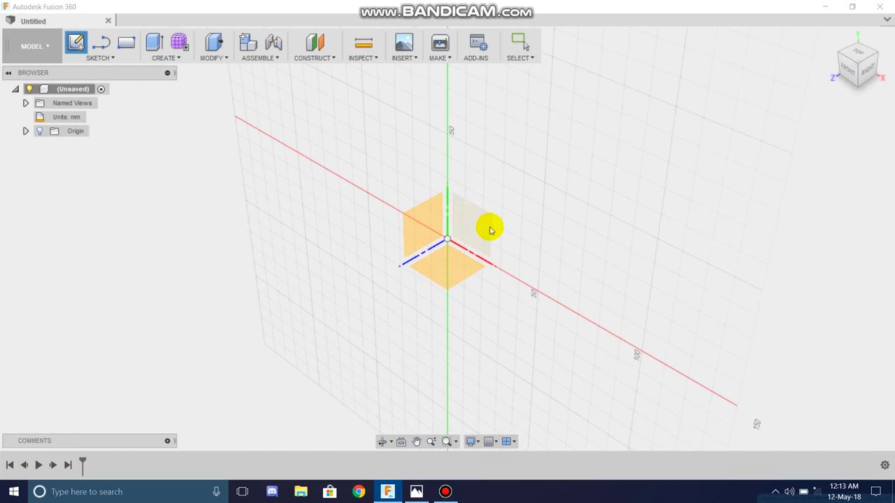
Draw a 100 mm diameter circle centred on the origin, with its Ø100 label placed upper right
{"action": "left_click", "coordinate": [101, 58]}
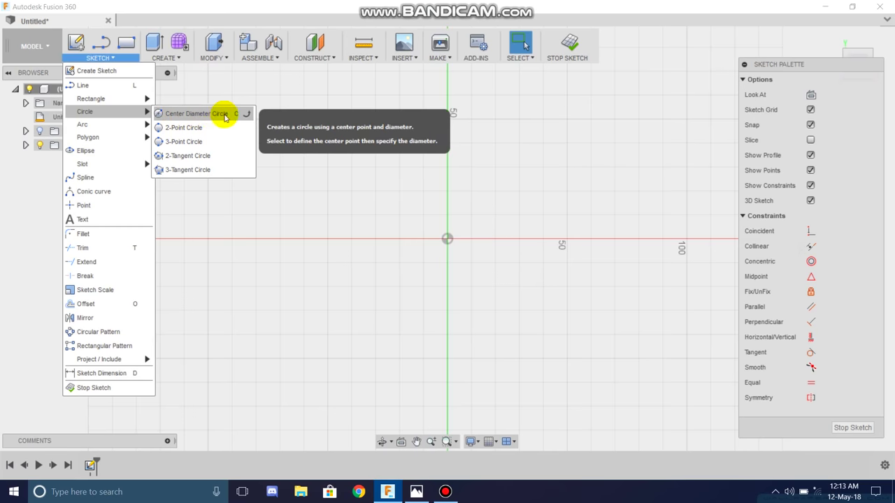
{"action": "left_click", "coordinate": [211, 114]}
{"action": "left_click", "coordinate": [447, 239]}
{"action": "type", "text": "100"}
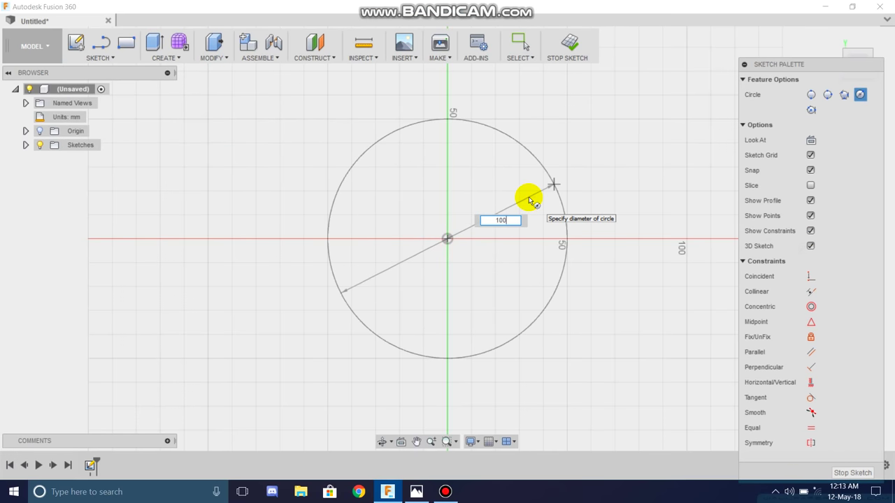
{"action": "key", "text": "Return"}
{"action": "key", "text": "Escape"}
{"action": "left_click_drag", "start_coordinate": [507, 198], "coordinate": [638, 159]}
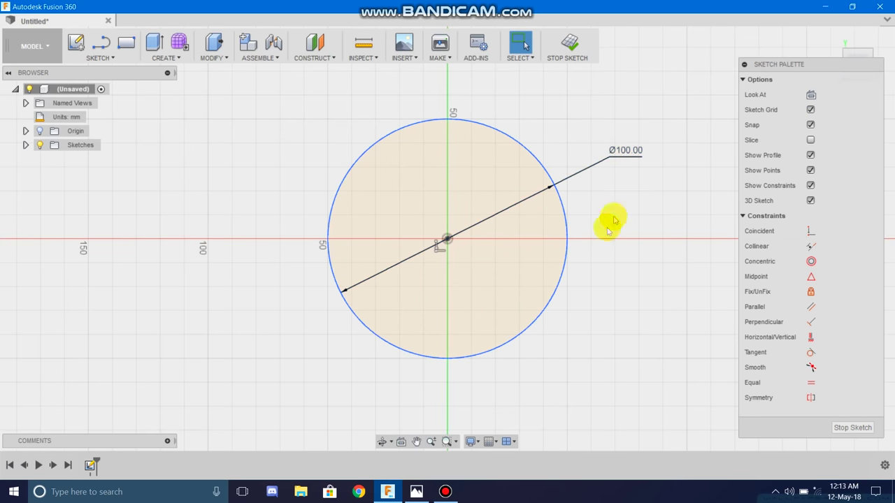
{"action": "scroll", "coordinate": [601, 245], "scroll_direction": "down", "scroll_amount": 3}
{"action": "scroll", "coordinate": [524, 133], "scroll_direction": "up", "scroll_amount": 3}
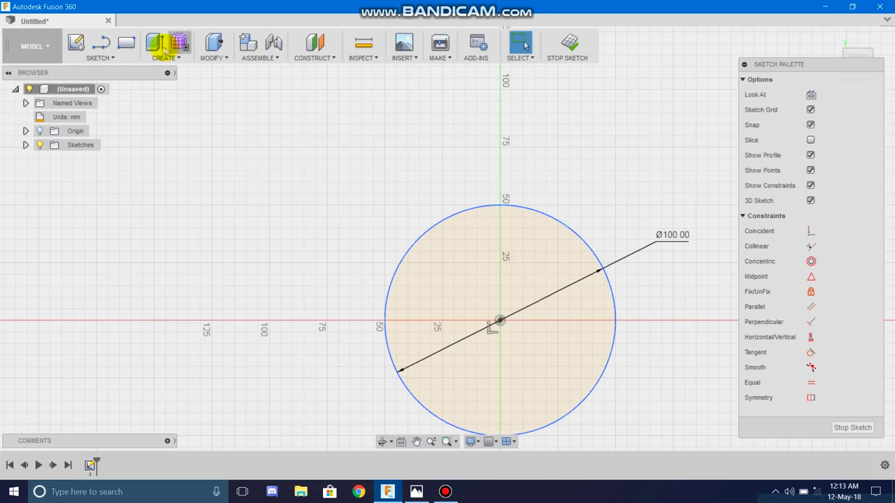
{"action": "left_click", "coordinate": [111, 58]}
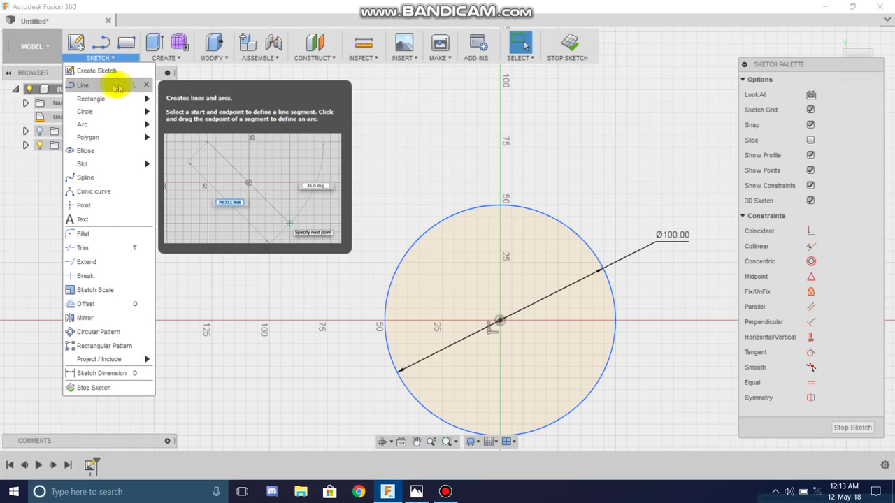
Draw a vertical line rising from the top of the circle
{"action": "left_click", "coordinate": [114, 87]}
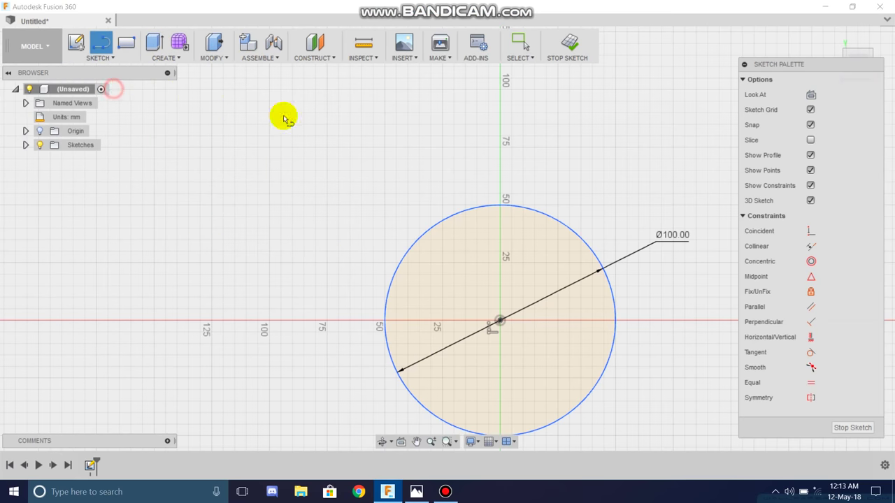
{"action": "left_click", "coordinate": [500, 205]}
{"action": "left_click", "coordinate": [501, 159]}
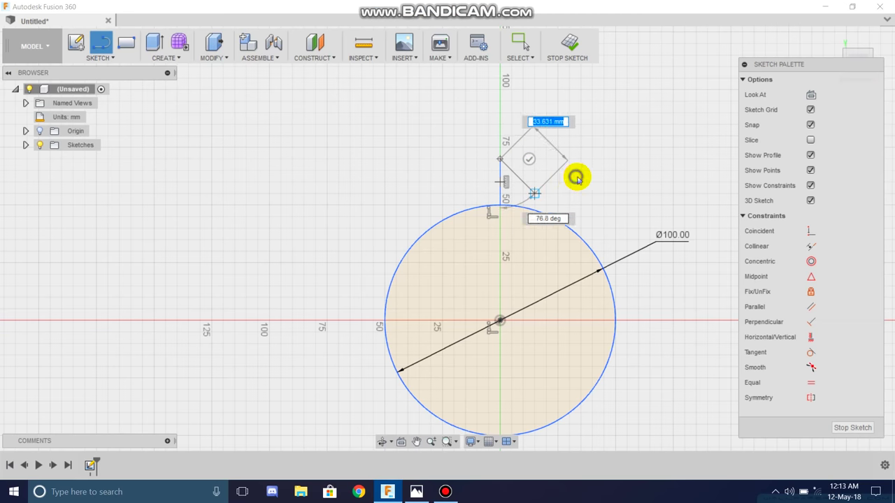
{"action": "key", "text": "Escape"}
{"action": "scroll", "coordinate": [511, 137], "scroll_direction": "up", "scroll_amount": 2}
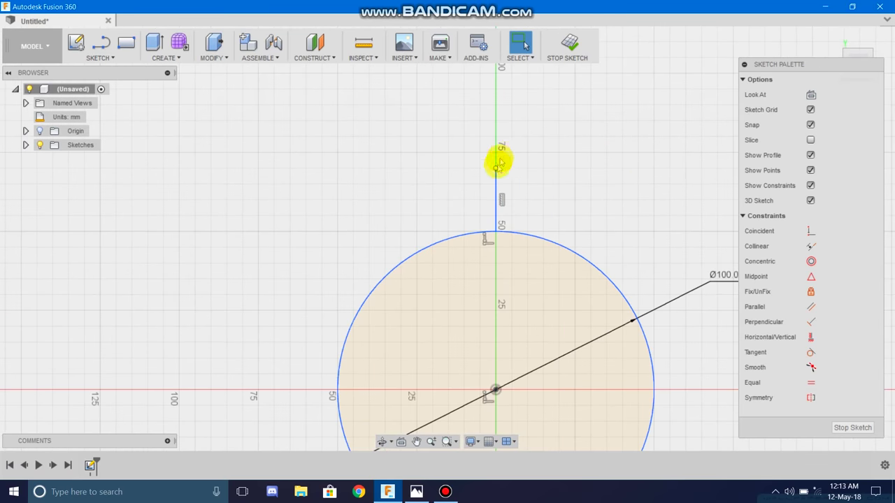
Draw a 15 mm horizontal line above the vertical line
{"action": "left_click", "coordinate": [122, 60]}
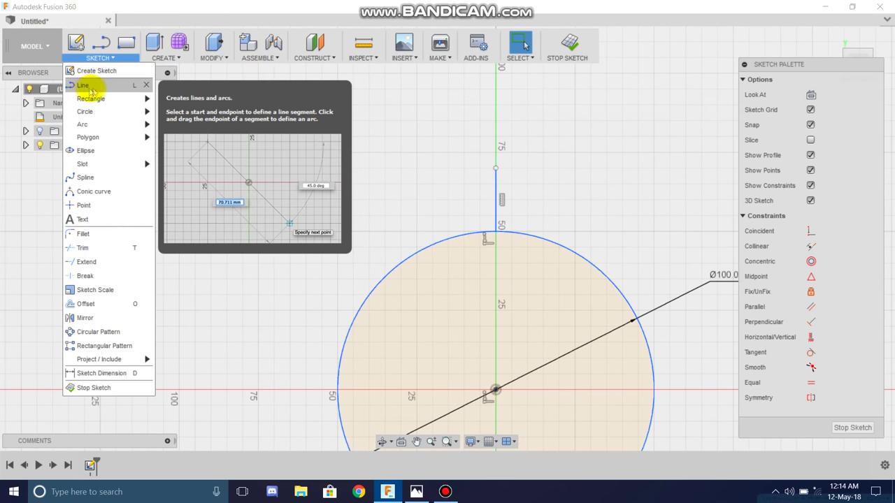
{"action": "left_click", "coordinate": [85, 85]}
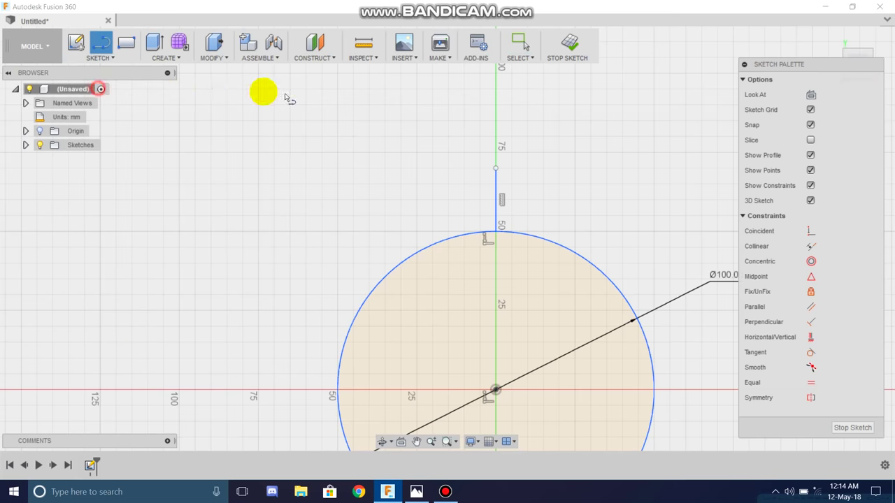
{"action": "left_click", "coordinate": [473, 112]}
{"action": "type", "text": "15"}
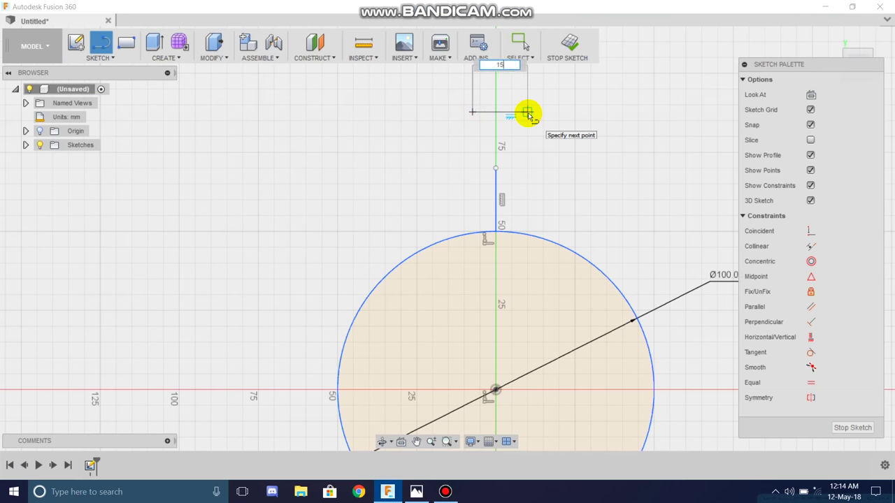
{"action": "key", "text": "Return"}
{"action": "key", "text": "Escape"}
{"action": "scroll", "coordinate": [505, 142], "scroll_direction": "down", "scroll_amount": 1}
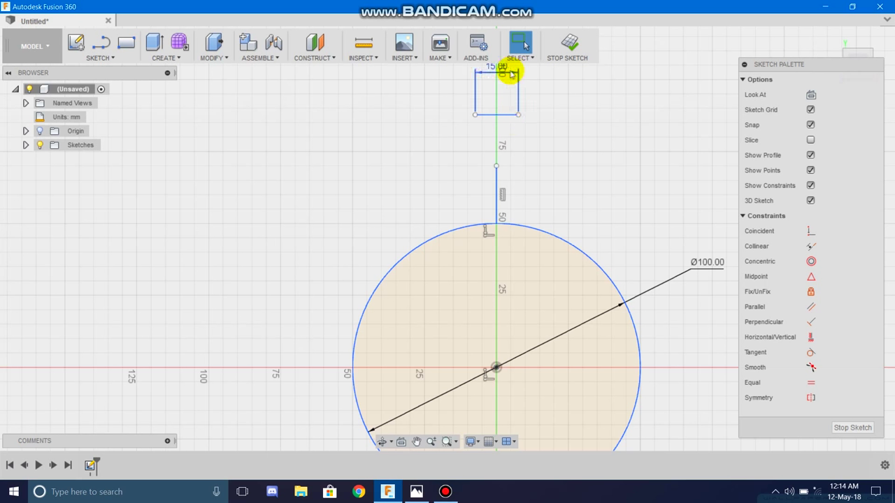
{"action": "mouse_move", "coordinate": [506, 81]}
{"action": "left_mouse_down"}
{"action": "mouse_move", "coordinate": [508, 98]}
{"action": "mouse_move", "coordinate": [572, 101]}
{"action": "left_mouse_up"}
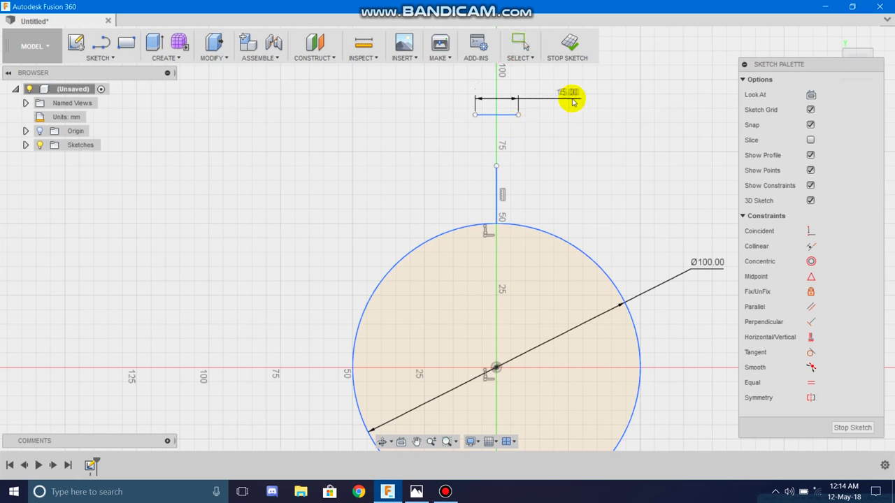
{"action": "scroll", "coordinate": [517, 104], "scroll_direction": "up", "scroll_amount": 3}
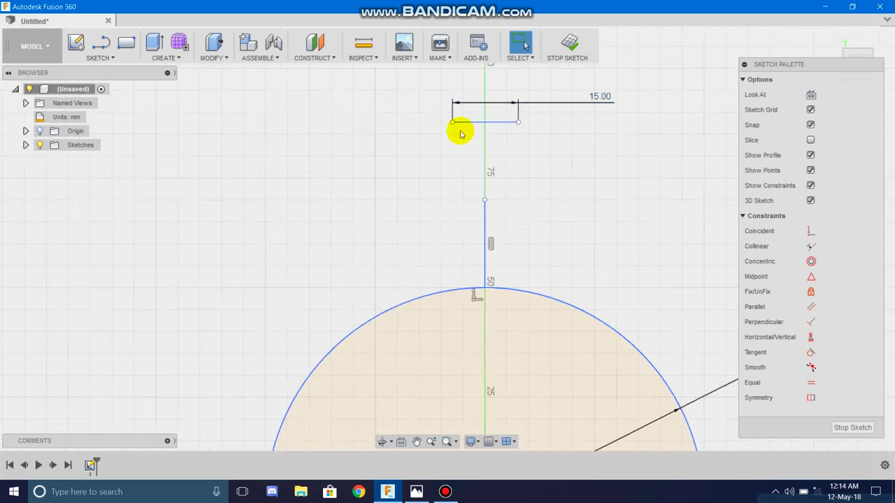
Make the 15 mm line's ends symmetric about the vertical line
{"action": "left_click", "coordinate": [452, 123]}
{"action": "left_click", "coordinate": [518, 123]}
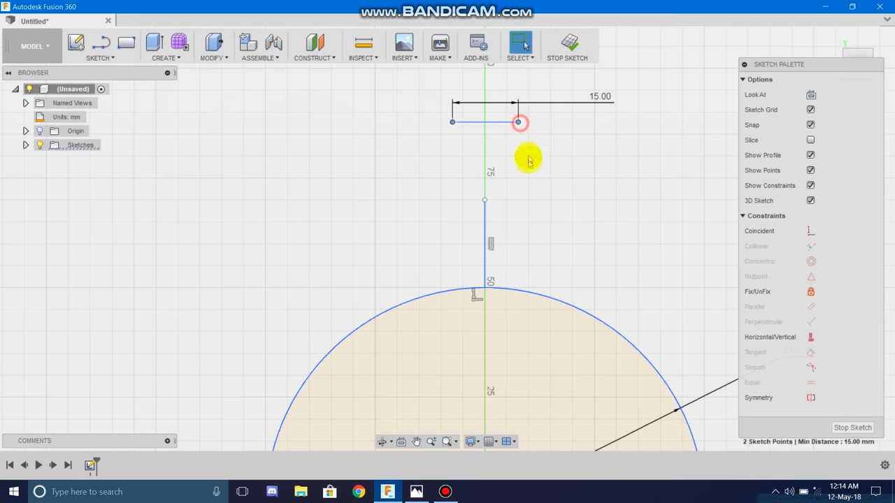
{"action": "left_click", "coordinate": [486, 211]}
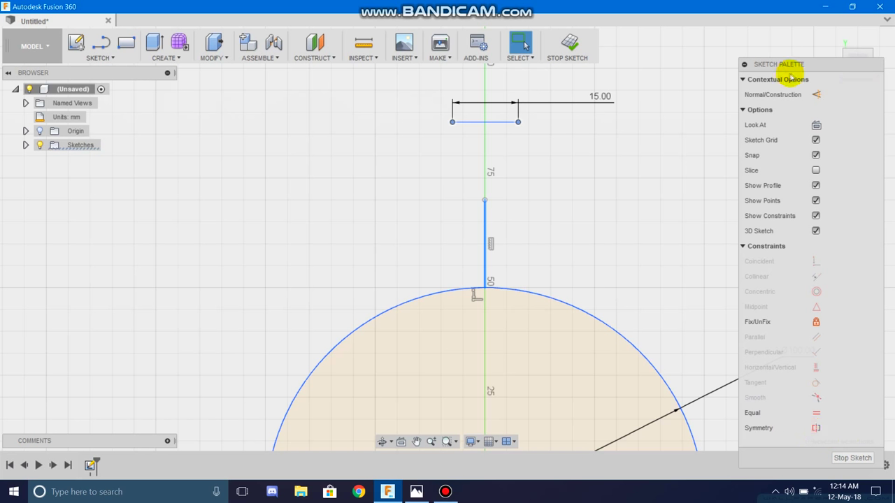
{"action": "left_click", "coordinate": [816, 428]}
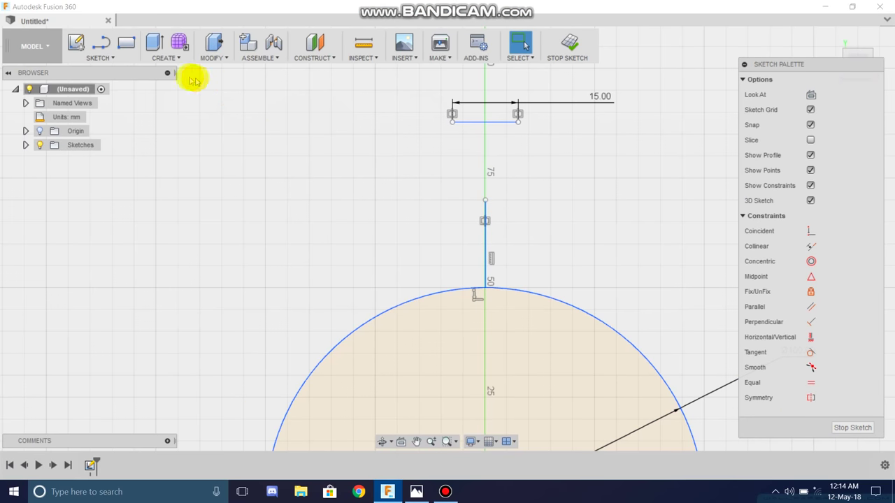
{"action": "left_click", "coordinate": [112, 59]}
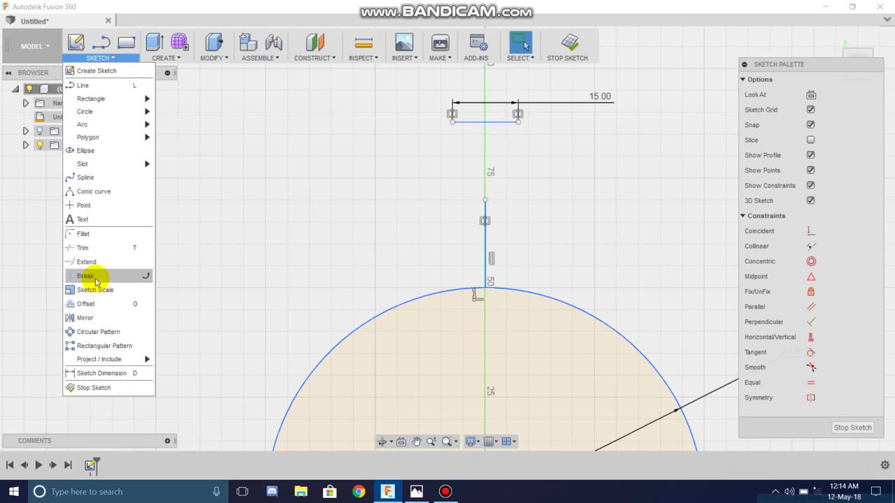
{"action": "mouse_move", "coordinate": [105, 125]}
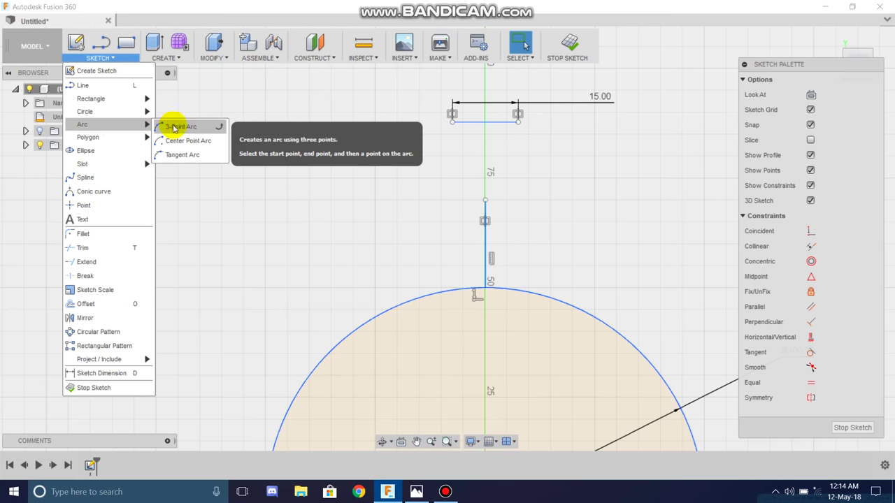
Draw a three-point arc from the top line's left end down to the circle
{"action": "left_click", "coordinate": [193, 131]}
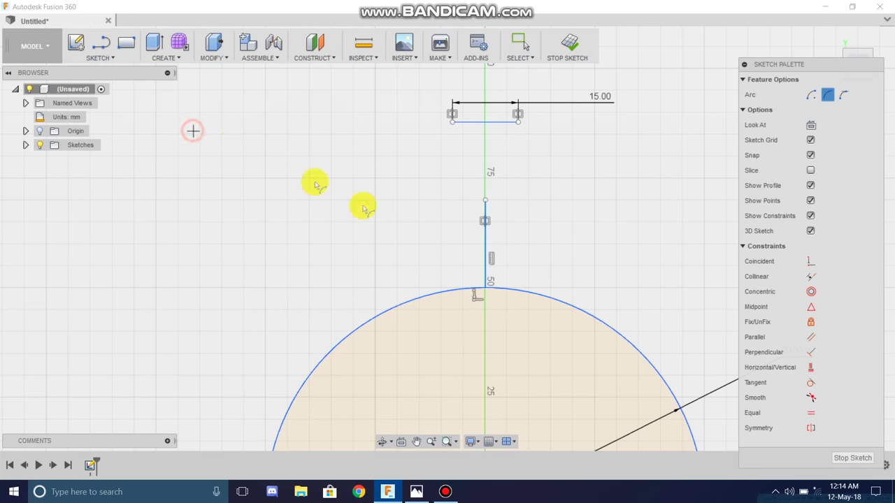
{"action": "left_click", "coordinate": [453, 121]}
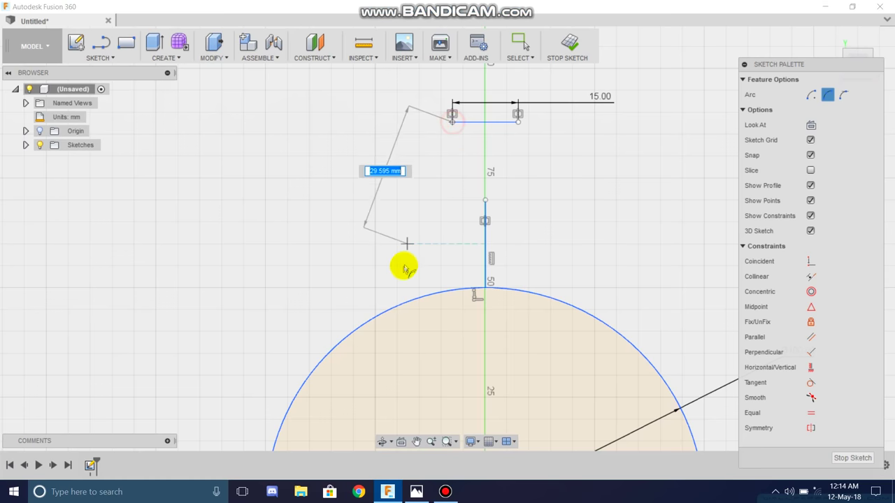
{"action": "left_click", "coordinate": [398, 306]}
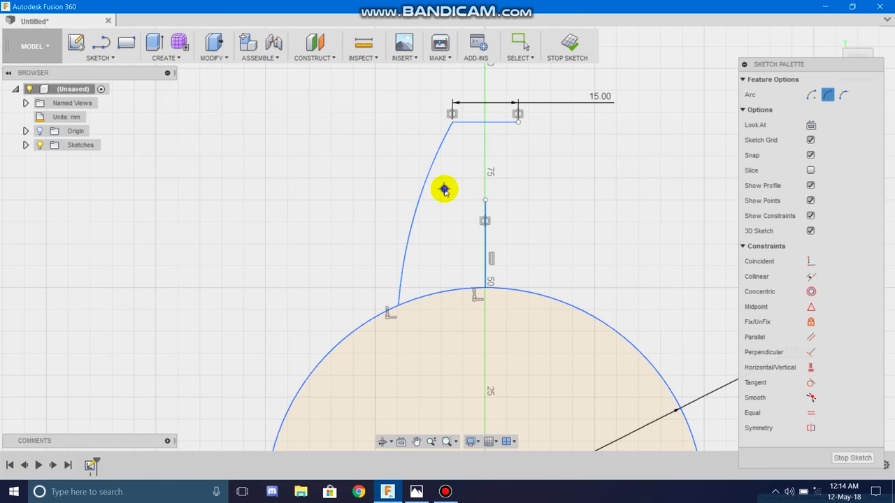
{"action": "right_click", "coordinate": [443, 189]}
{"action": "left_click", "coordinate": [476, 188]}
{"action": "scroll", "coordinate": [523, 184], "scroll_direction": "down", "scroll_amount": 3}
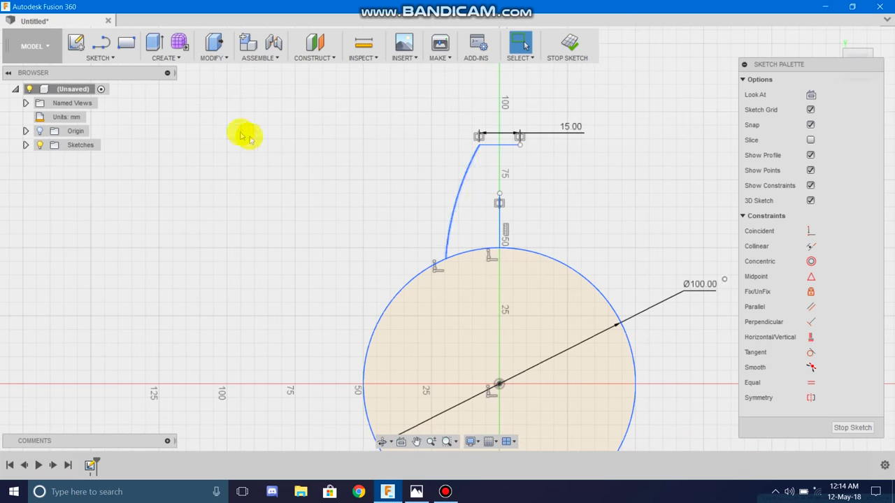
{"action": "left_click", "coordinate": [111, 58]}
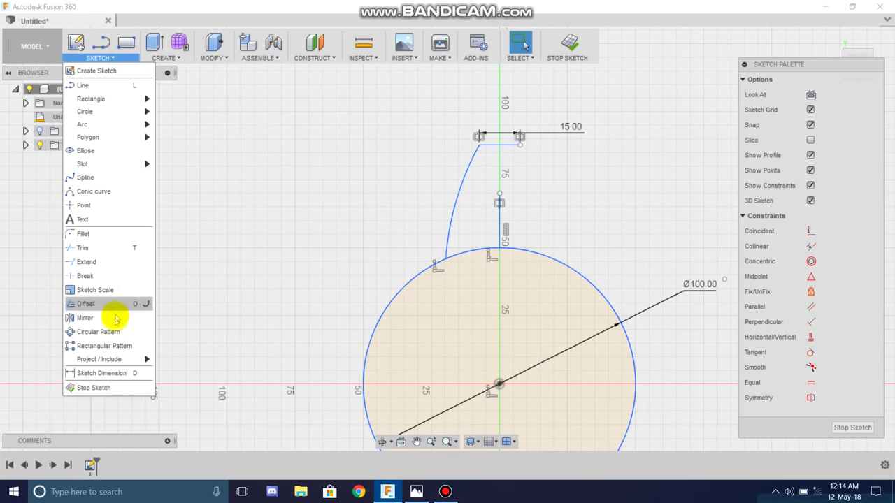
Dimension the top 15 mm line at 85 mm above the origin
{"action": "left_click", "coordinate": [107, 374]}
{"action": "left_click", "coordinate": [498, 145]}
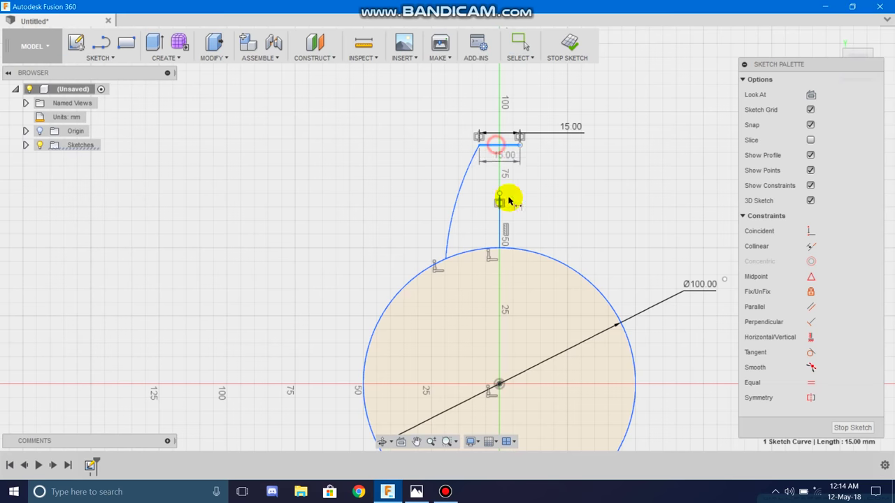
{"action": "left_click", "coordinate": [498, 383]}
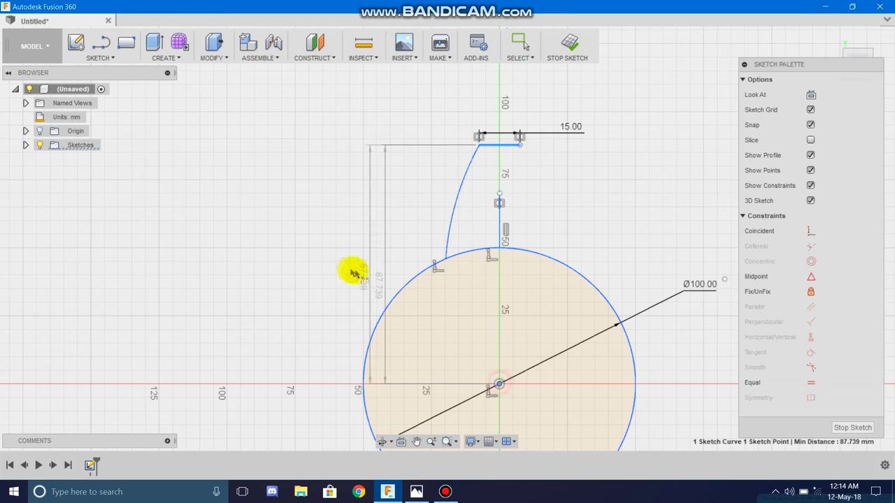
{"action": "left_click", "coordinate": [283, 253]}
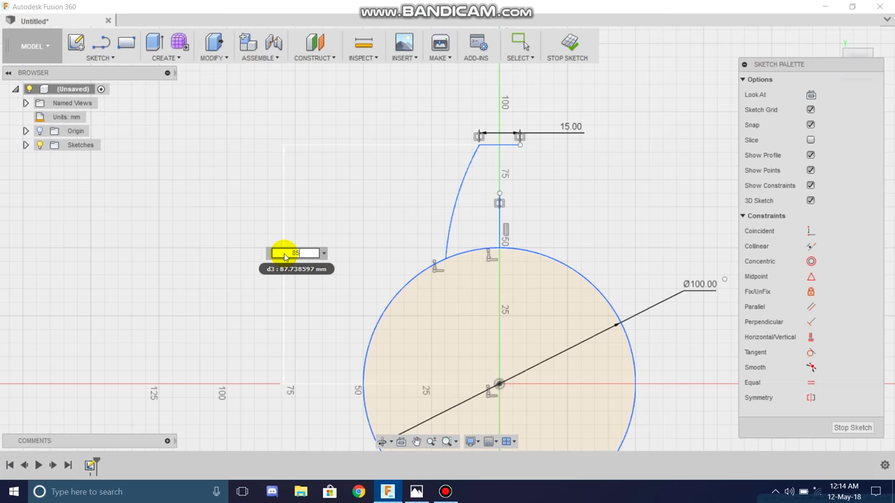
{"action": "key", "text": "Return"}
{"action": "scroll", "coordinate": [522, 157], "scroll_direction": "up", "scroll_amount": 2}
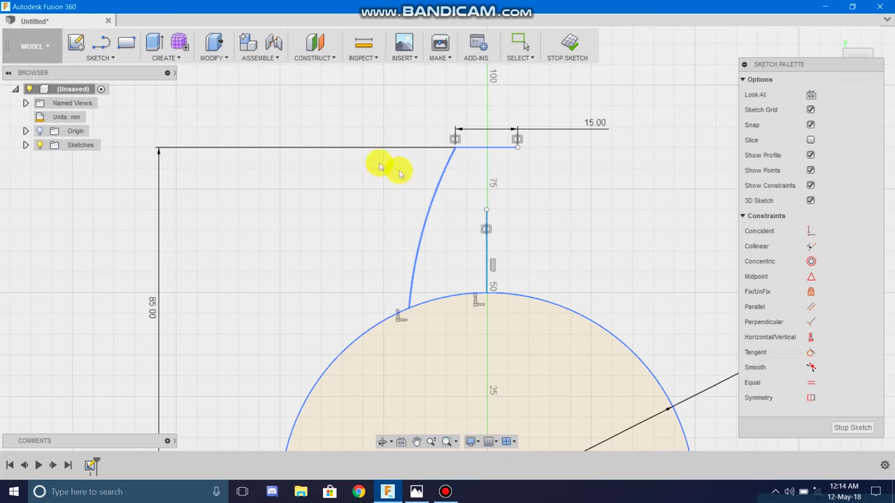
{"action": "left_click", "coordinate": [110, 57]}
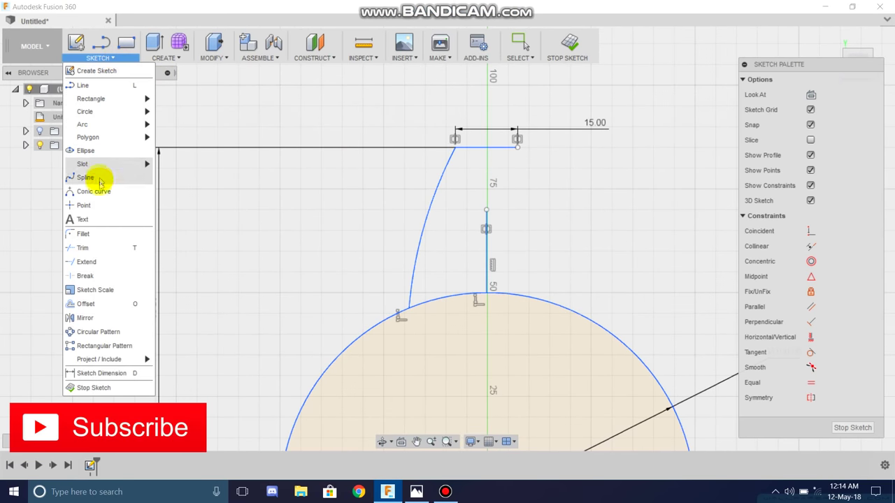
Mirror the left tooth arc across the vertical centre line
{"action": "left_click", "coordinate": [102, 325]}
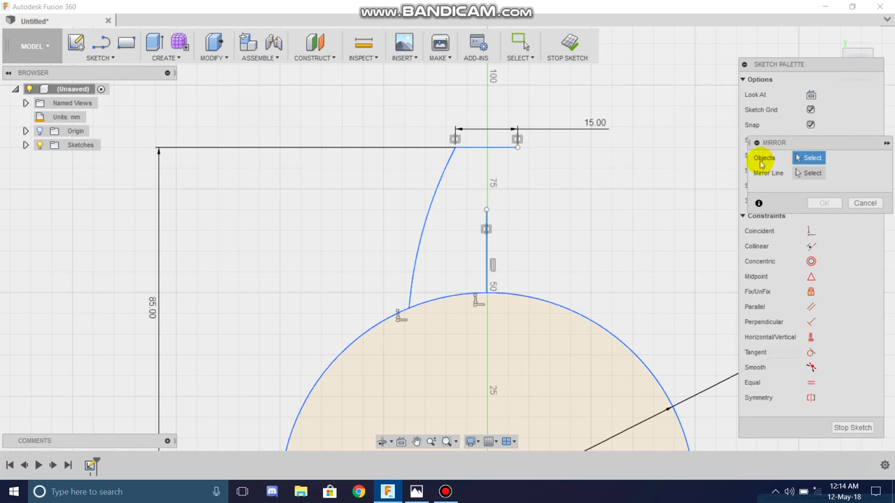
{"action": "left_click", "coordinate": [426, 208]}
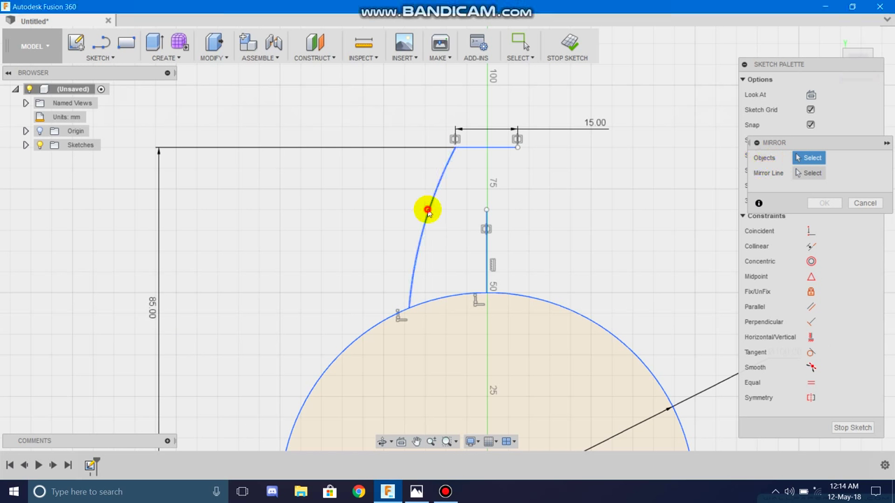
{"action": "left_click", "coordinate": [810, 175]}
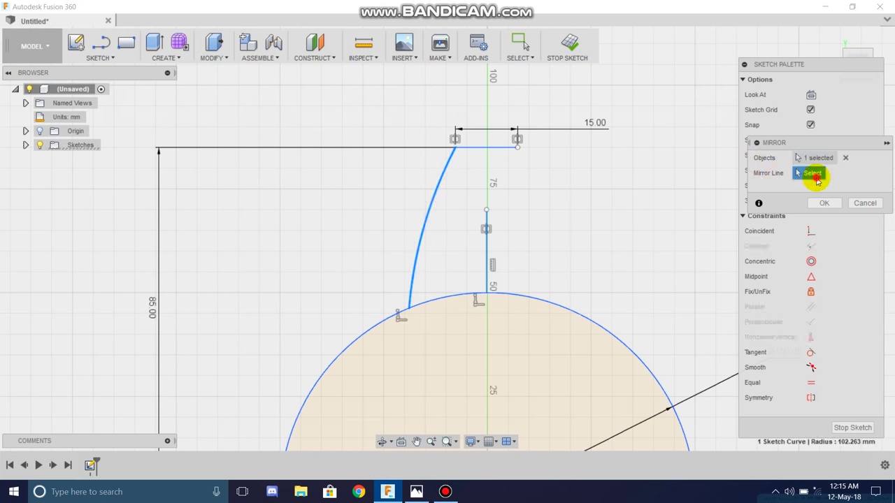
{"action": "left_click", "coordinate": [485, 239]}
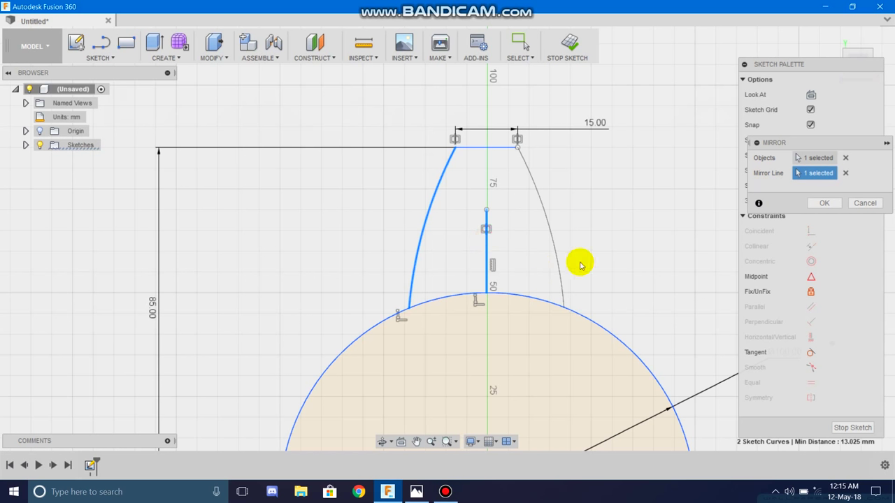
{"action": "left_click", "coordinate": [824, 202]}
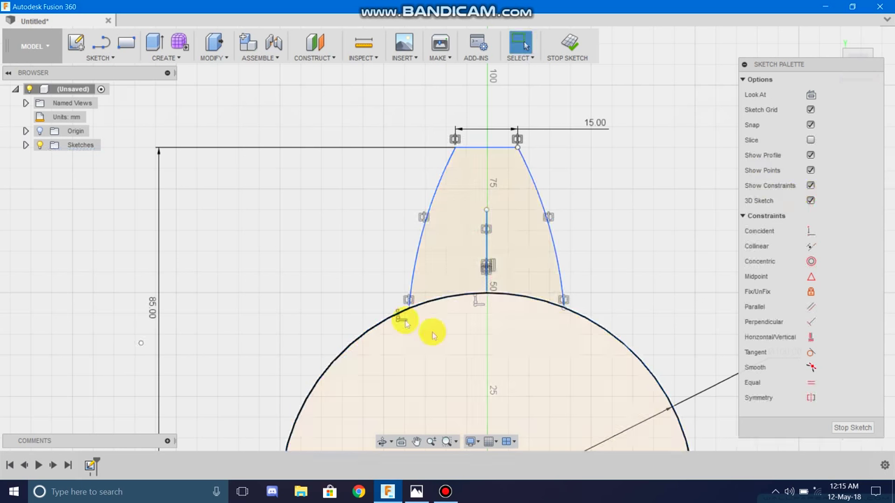
Dimension the flank arc to R65 and the tooth base width to 40 mm
{"action": "left_click", "coordinate": [429, 296]}
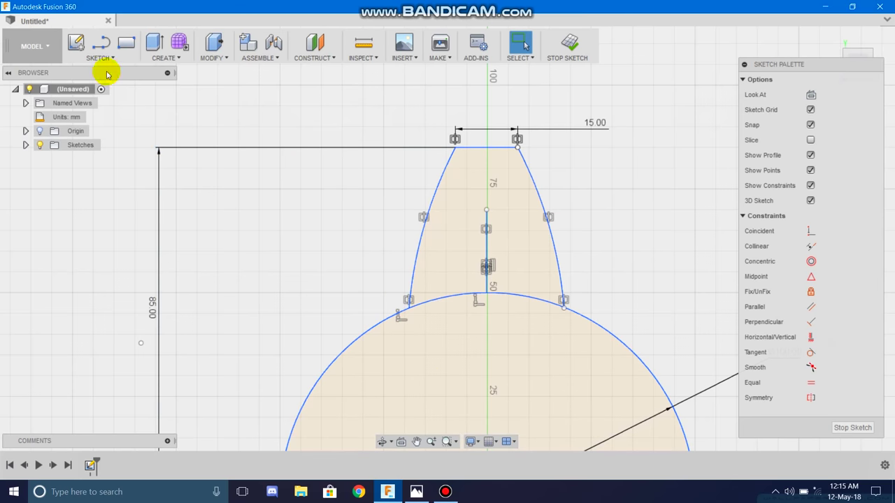
{"action": "left_click", "coordinate": [436, 200]}
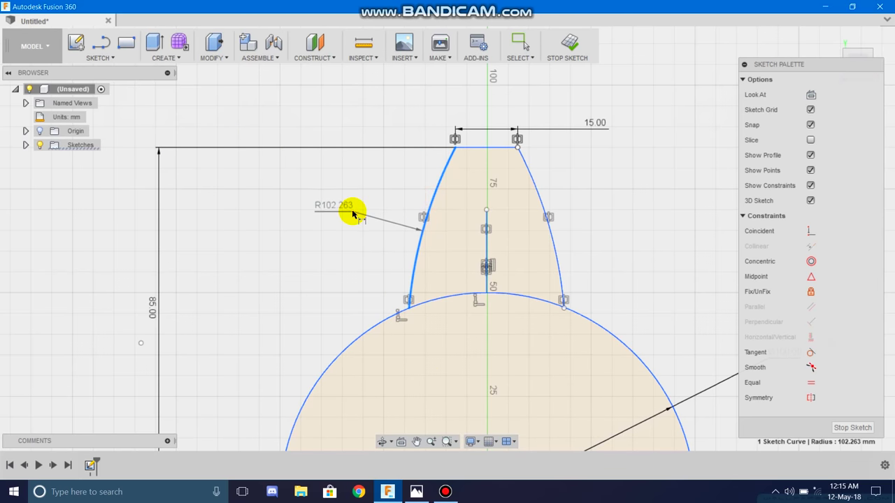
{"action": "left_click", "coordinate": [352, 211]}
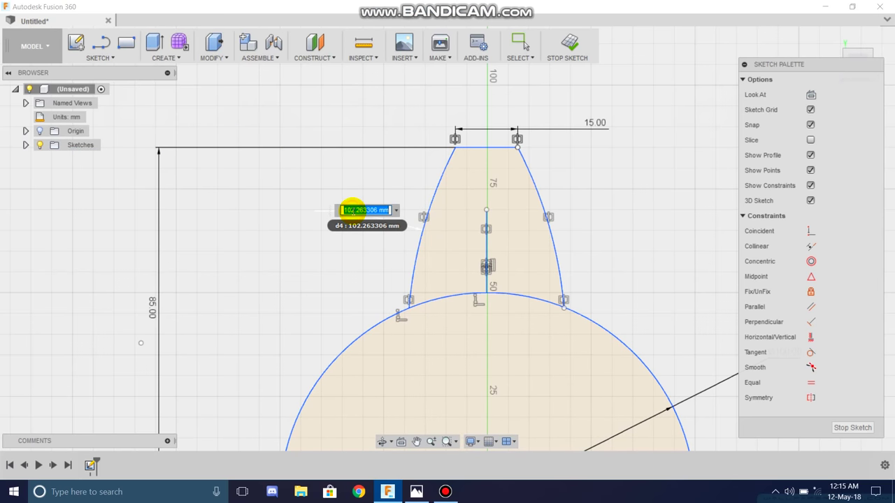
{"action": "type", "text": "85"}
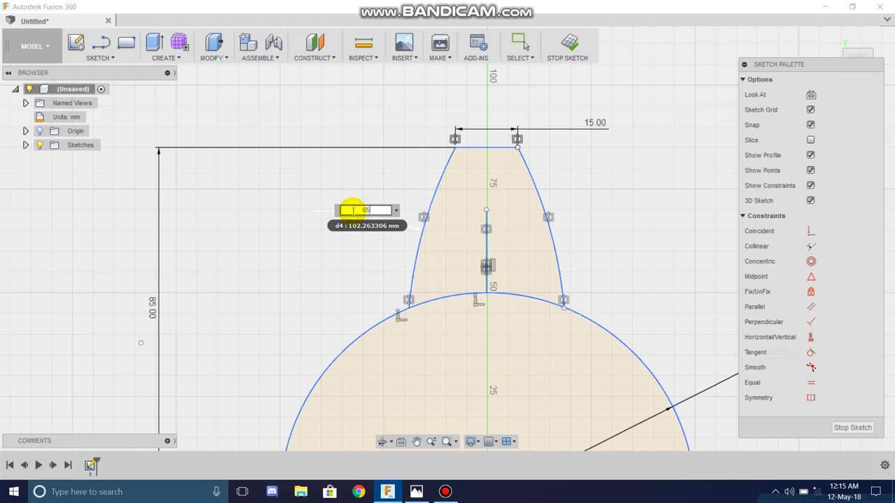
{"action": "key", "text": "Return"}
{"action": "left_click", "coordinate": [406, 309]}
{"action": "left_click", "coordinate": [567, 309]}
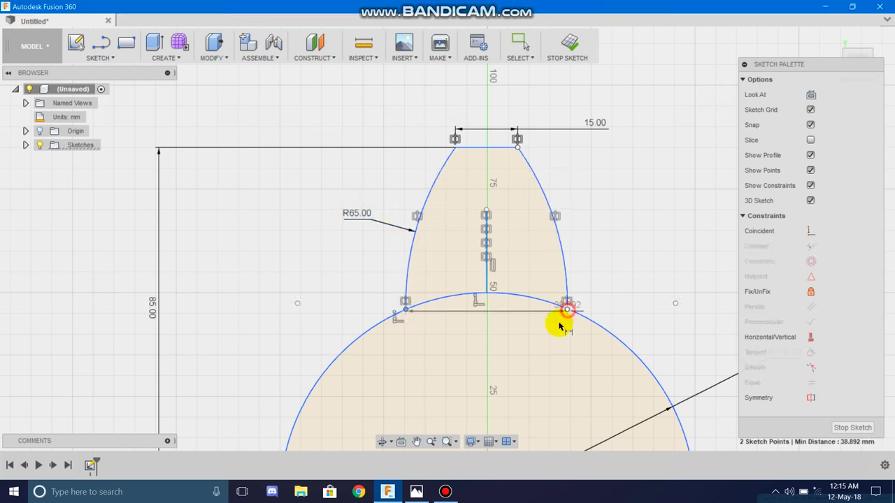
{"action": "left_click", "coordinate": [489, 339]}
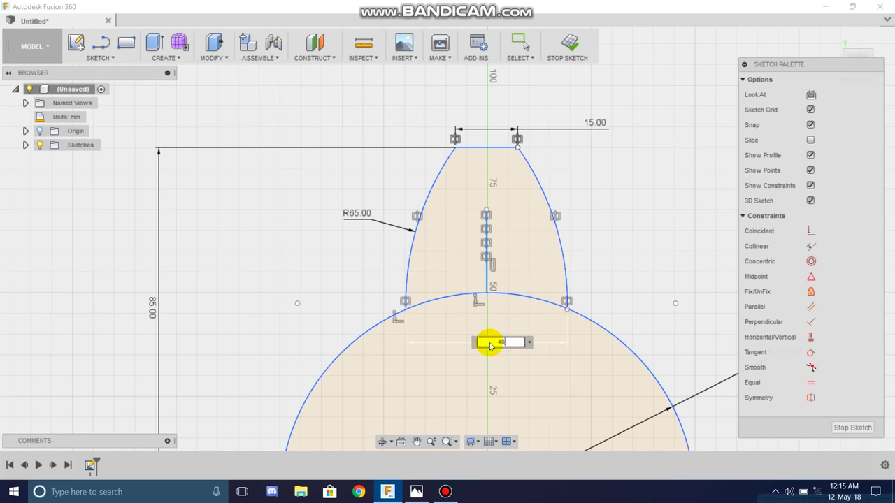
{"action": "key", "text": "Return"}
Trim the circle arc and centre line inside the tooth, then tidy the 40.00 and R65.00 labels
{"action": "left_click", "coordinate": [109, 57]}
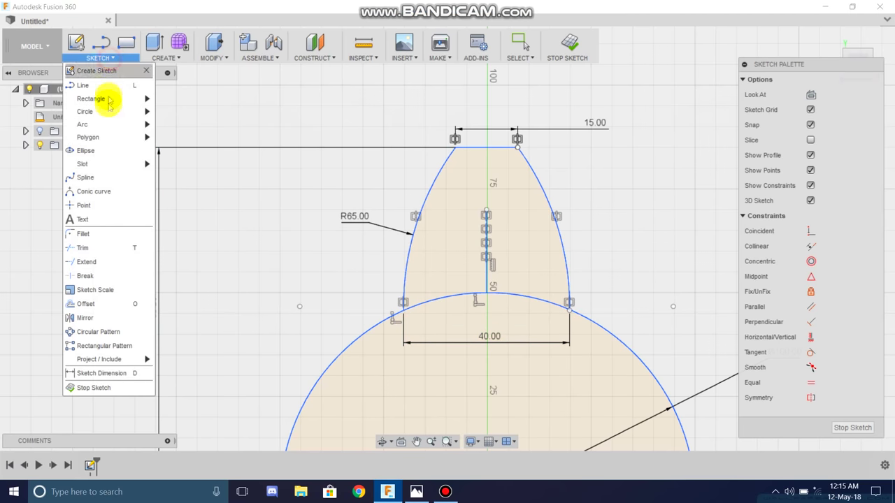
{"action": "left_click", "coordinate": [99, 253]}
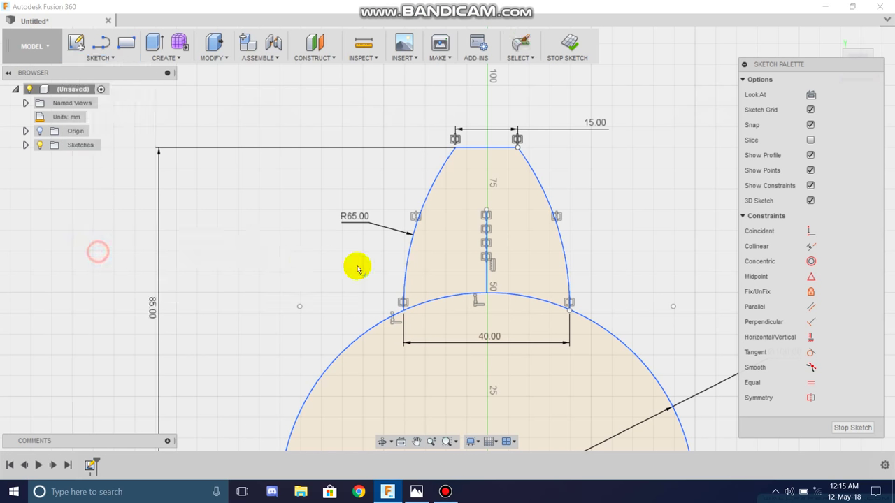
{"action": "left_click", "coordinate": [453, 302]}
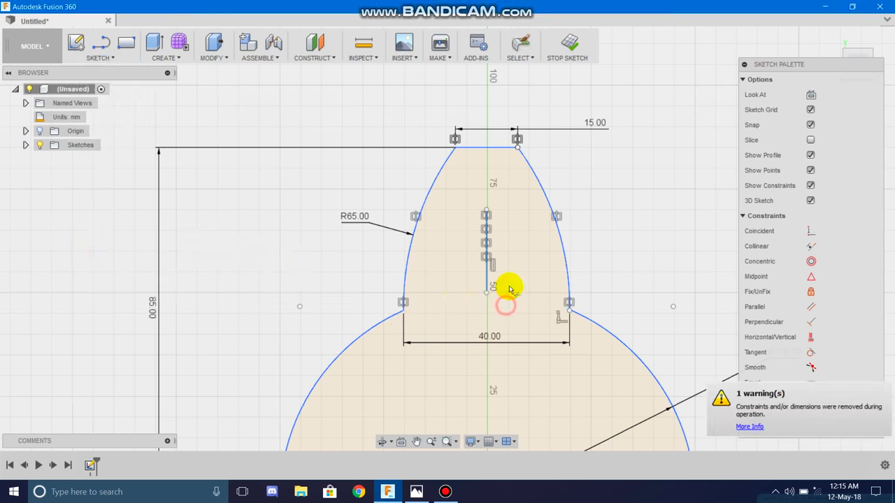
{"action": "left_click", "coordinate": [488, 266]}
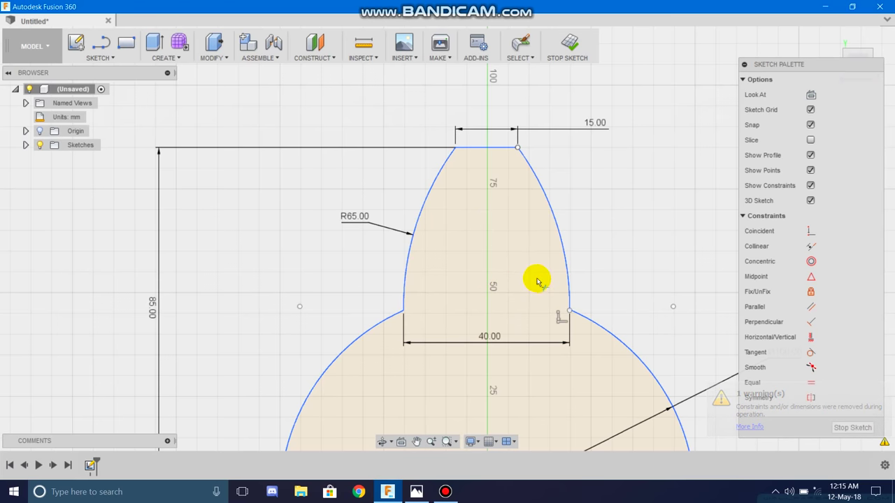
{"action": "left_click", "coordinate": [520, 49]}
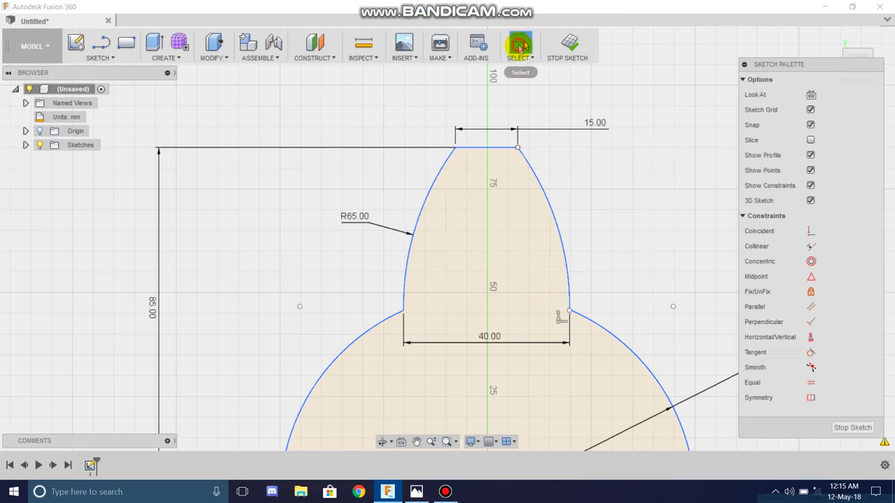
{"action": "scroll", "coordinate": [539, 300], "scroll_direction": "down", "scroll_amount": 3}
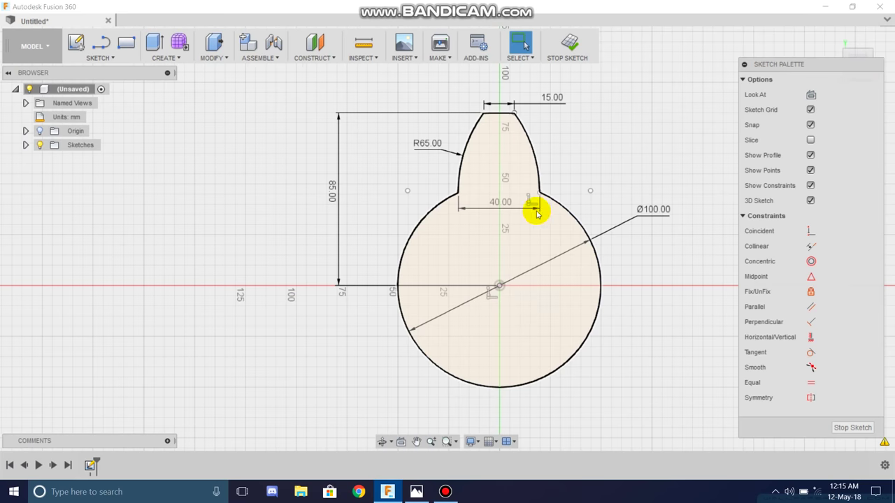
{"action": "left_click_drag", "start_coordinate": [500, 202], "coordinate": [587, 169]}
{"action": "left_click_drag", "start_coordinate": [432, 150], "coordinate": [436, 139]}
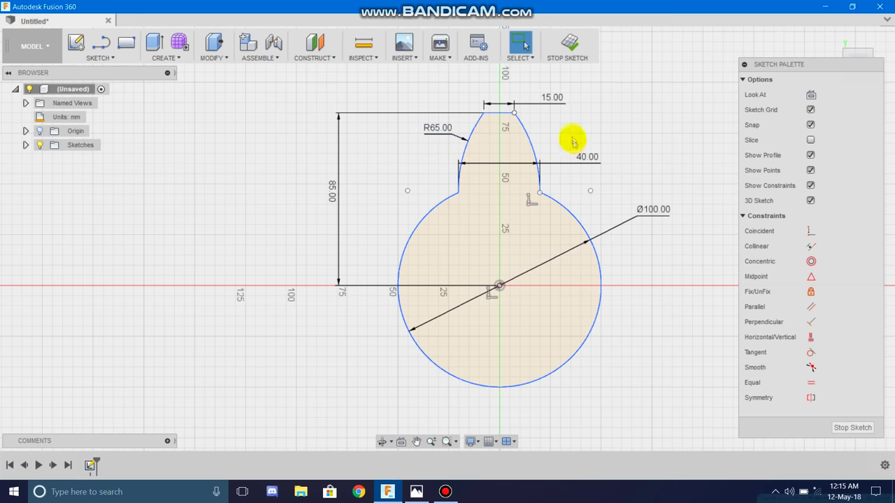
{"action": "key", "text": "Escape"}
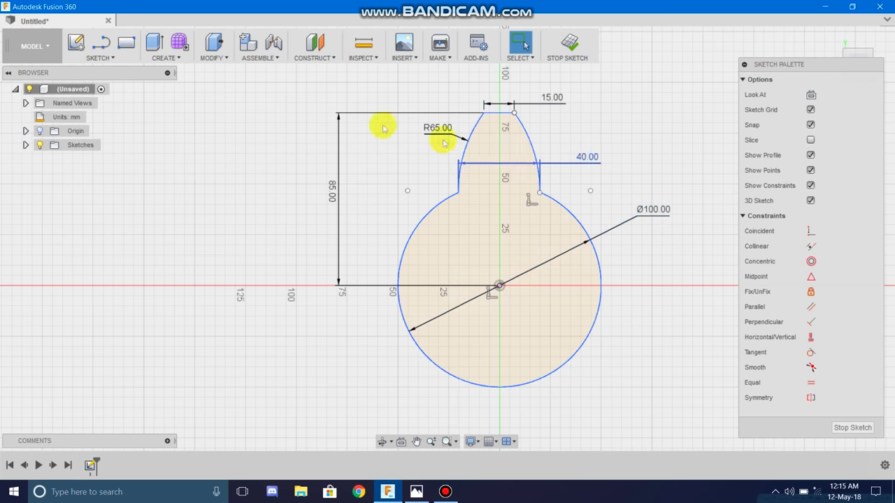
{"action": "left_click", "coordinate": [111, 58]}
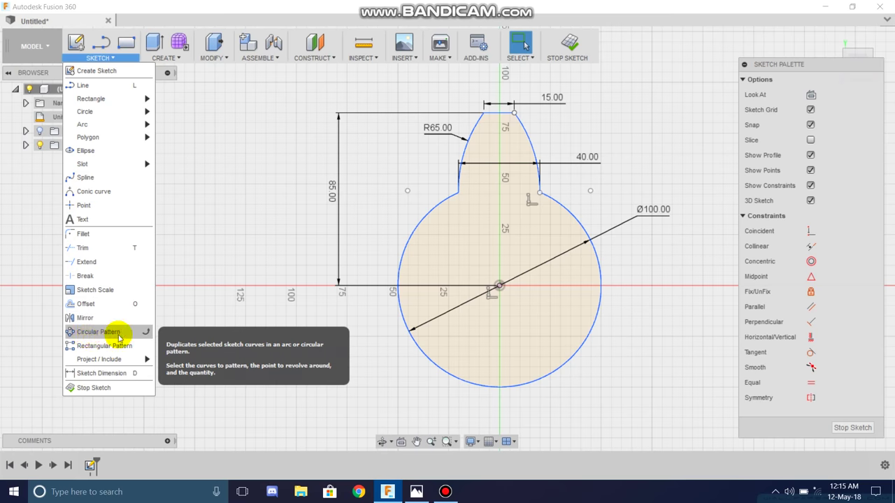
Circular-pattern the tooth's three curves 6 times around the circle centre, with Suppress unchecked
{"action": "left_click", "coordinate": [98, 333]}
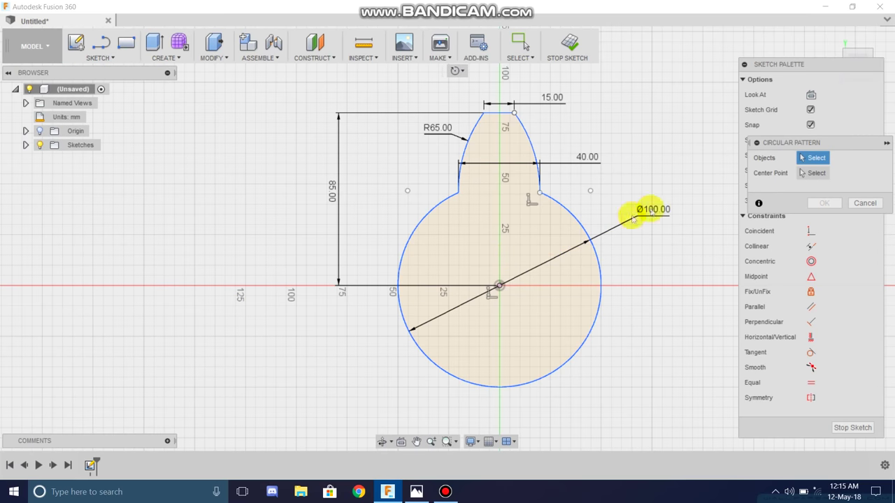
{"action": "left_click", "coordinate": [525, 137]}
{"action": "left_click", "coordinate": [497, 113]}
{"action": "left_click", "coordinate": [470, 143]}
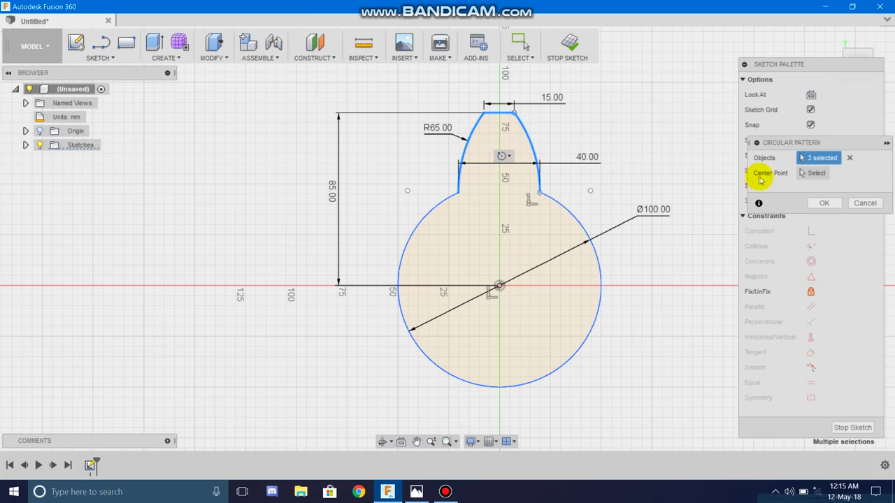
{"action": "left_click", "coordinate": [810, 173]}
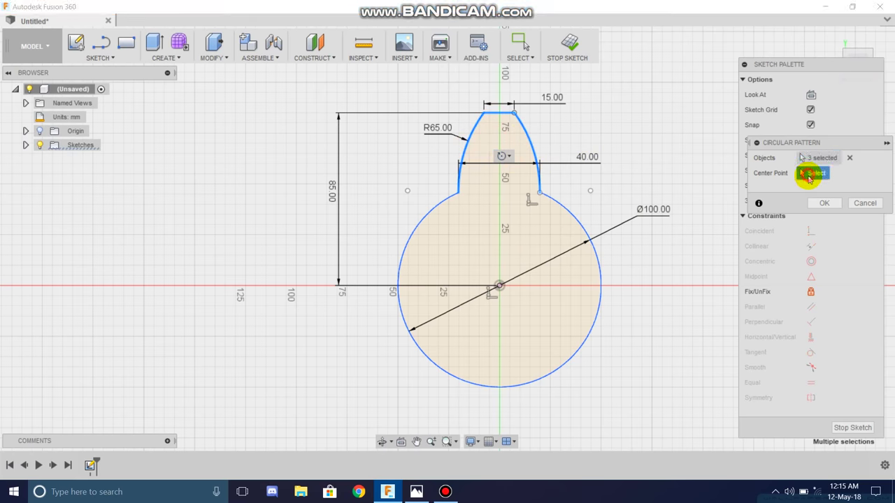
{"action": "left_click", "coordinate": [499, 288]}
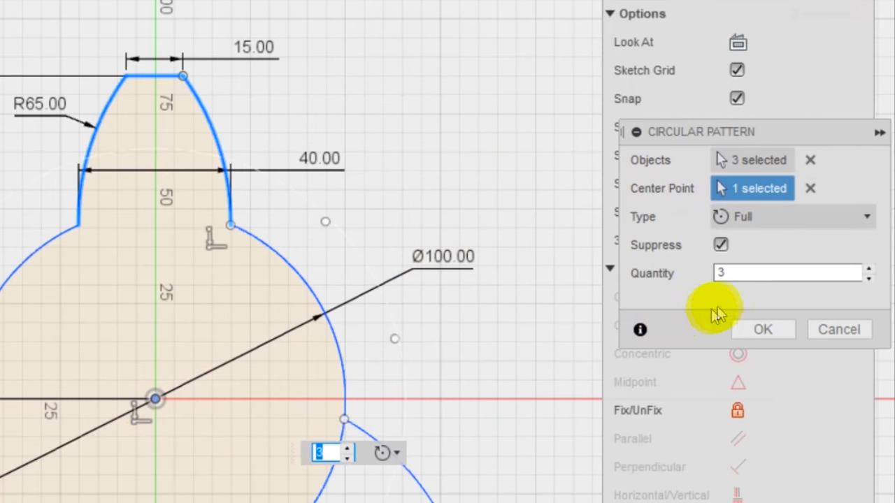
{"action": "left_click", "coordinate": [815, 218]}
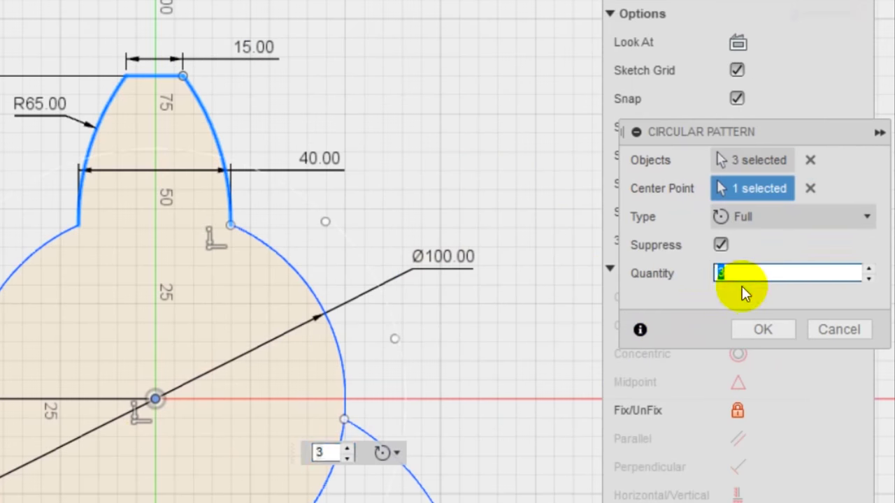
{"action": "type", "text": "6"}
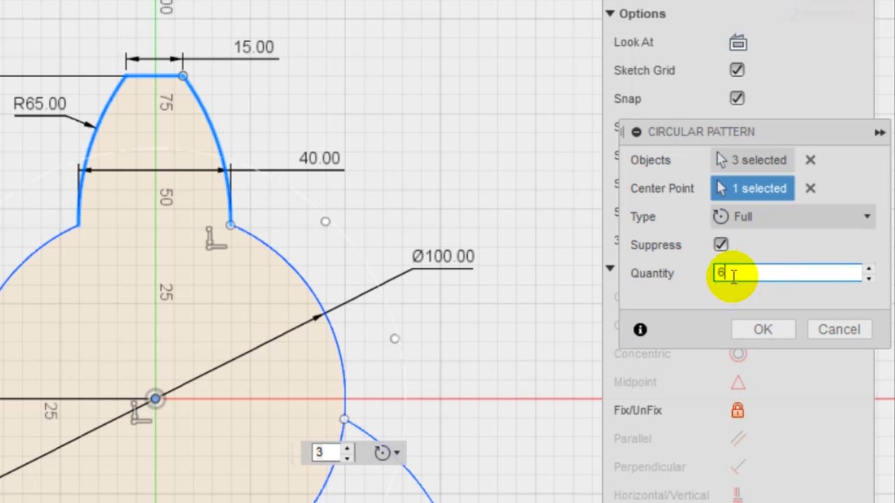
{"action": "left_click", "coordinate": [721, 248]}
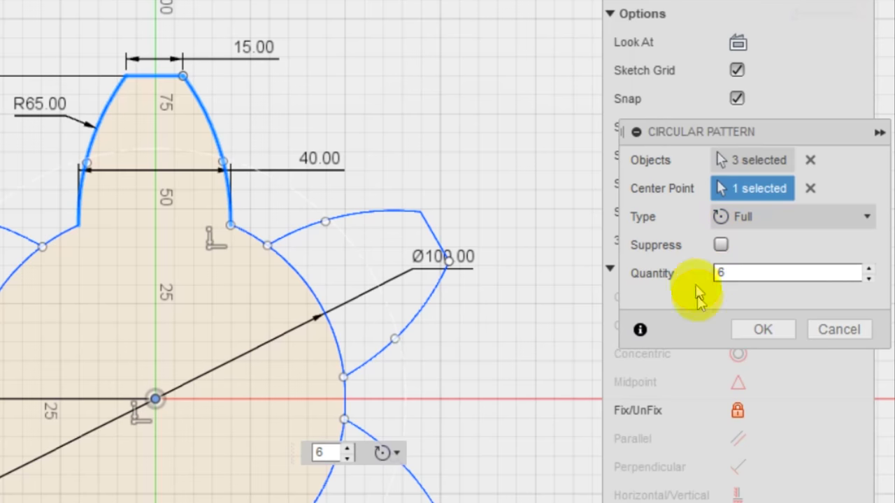
{"action": "left_click", "coordinate": [760, 330]}
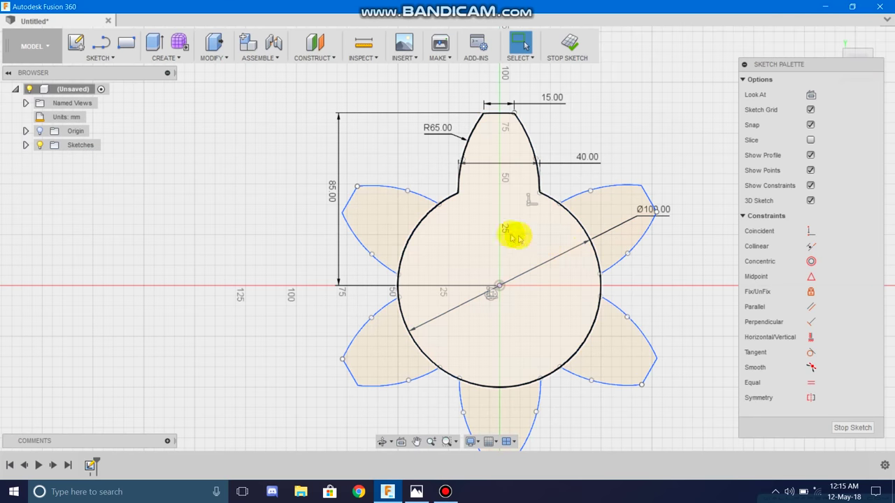
Trim the leftover circle arcs inside each tooth of the gear outline
{"action": "left_click", "coordinate": [105, 58]}
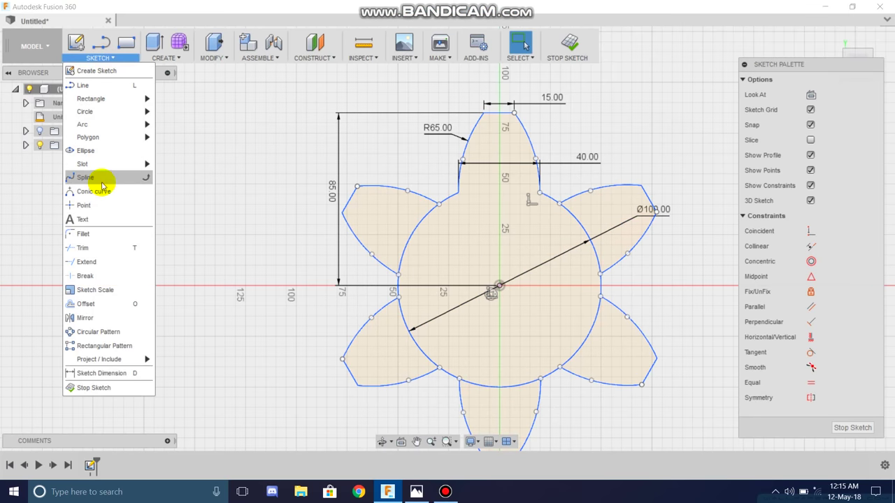
{"action": "left_click", "coordinate": [96, 250]}
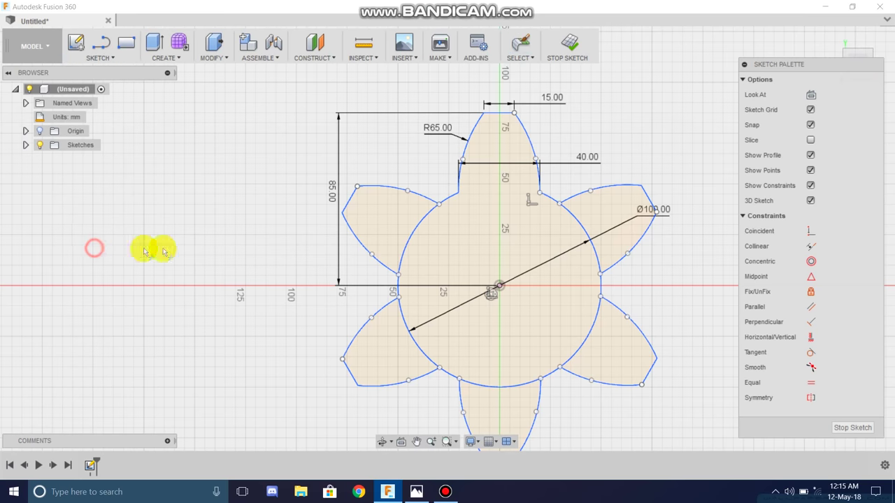
{"action": "left_click", "coordinate": [412, 237]}
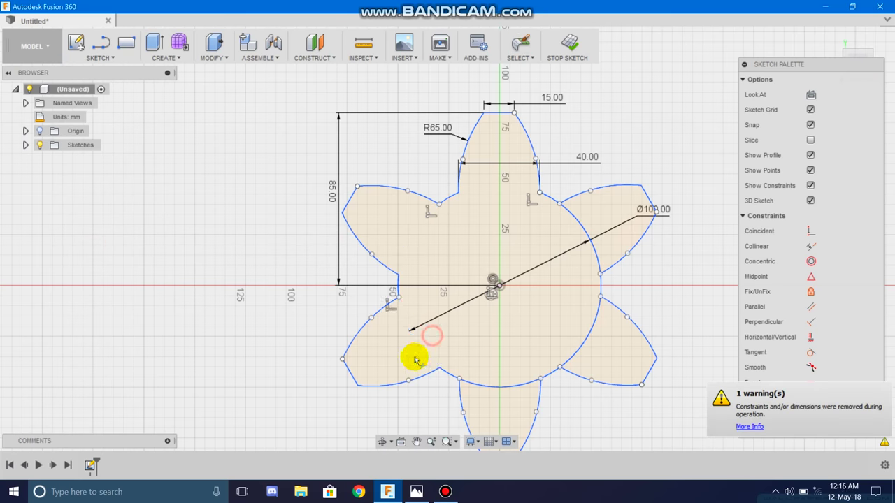
{"action": "left_click", "coordinate": [495, 358]}
{"action": "left_click", "coordinate": [556, 337]}
{"action": "left_click", "coordinate": [571, 234]}
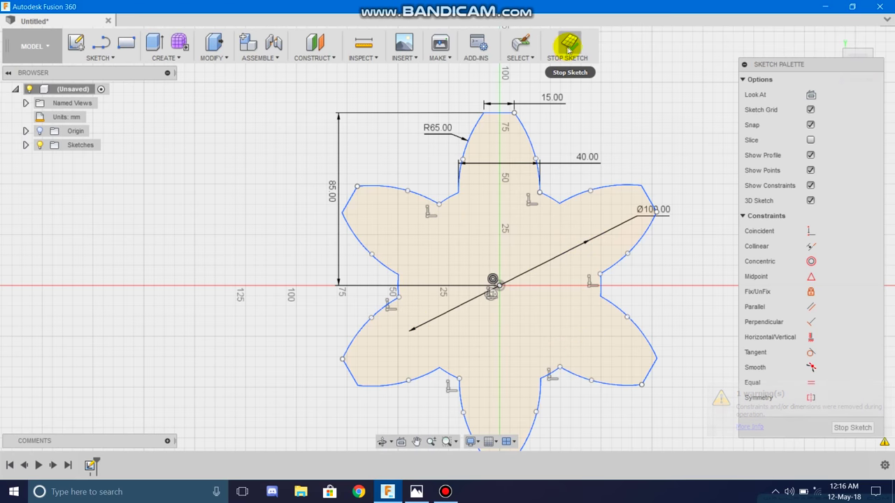
{"action": "left_click", "coordinate": [524, 43]}
Hide the Sketch Palette, window-select the whole gear sketch and copy it
{"action": "scroll", "coordinate": [551, 160], "scroll_direction": "down", "scroll_amount": 3}
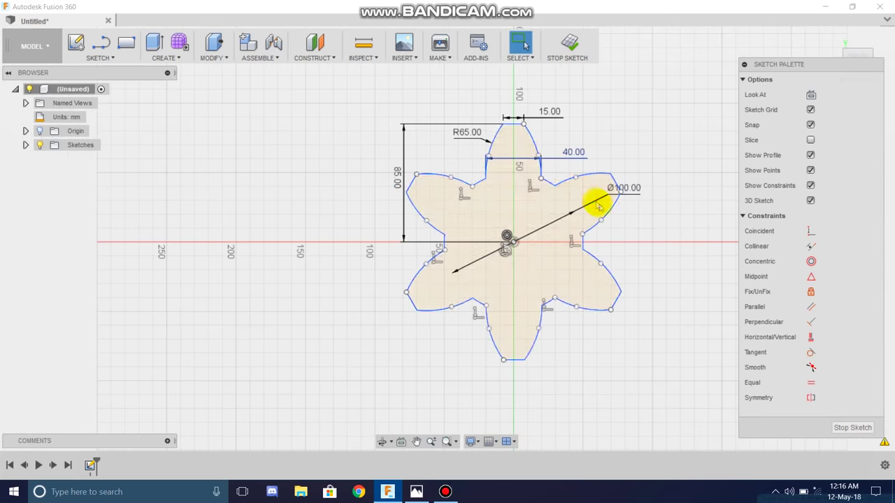
{"action": "key", "text": "ctrl+c"}
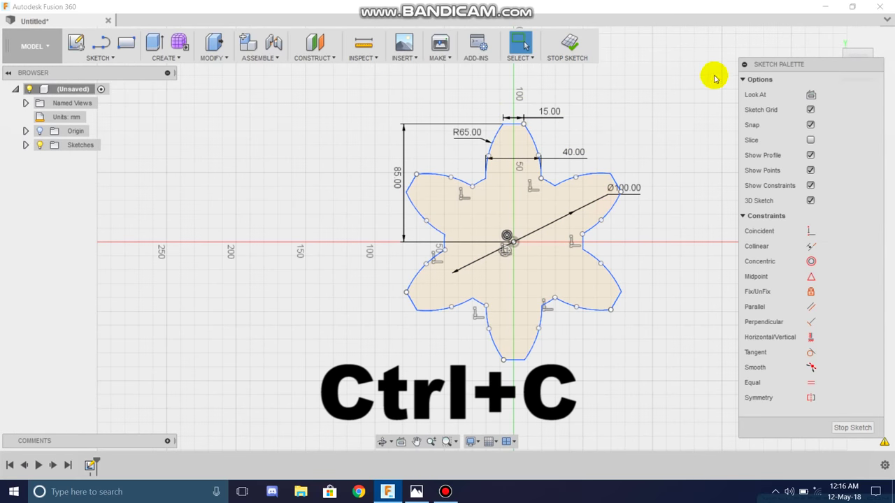
{"action": "left_click", "coordinate": [744, 65]}
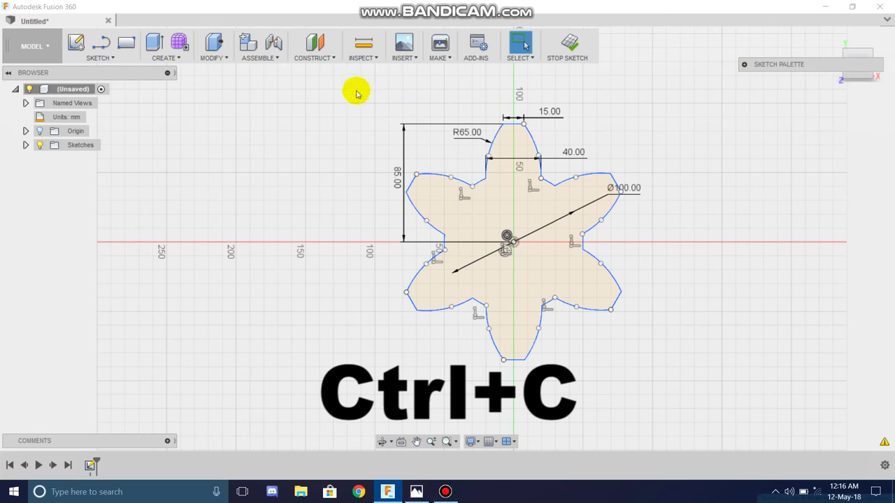
{"action": "left_click_drag", "start_coordinate": [358, 93], "coordinate": [719, 399]}
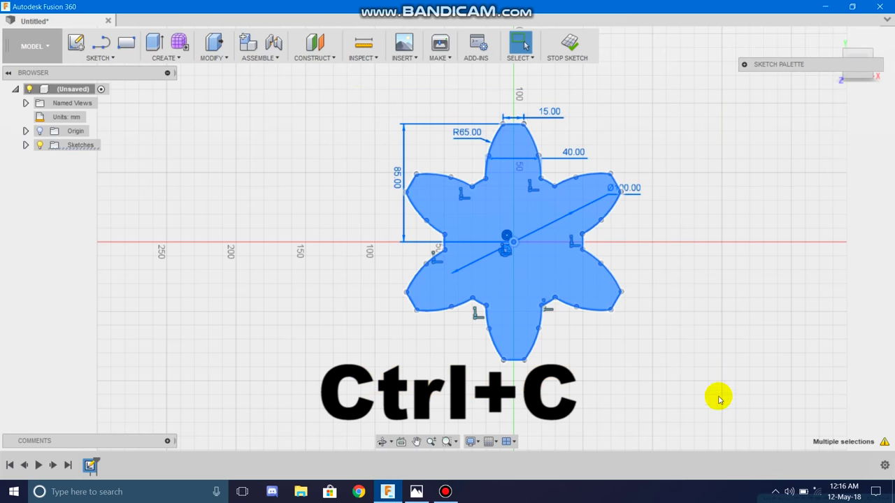
Finish the gear sketch and select its profile
{"action": "left_click", "coordinate": [568, 42]}
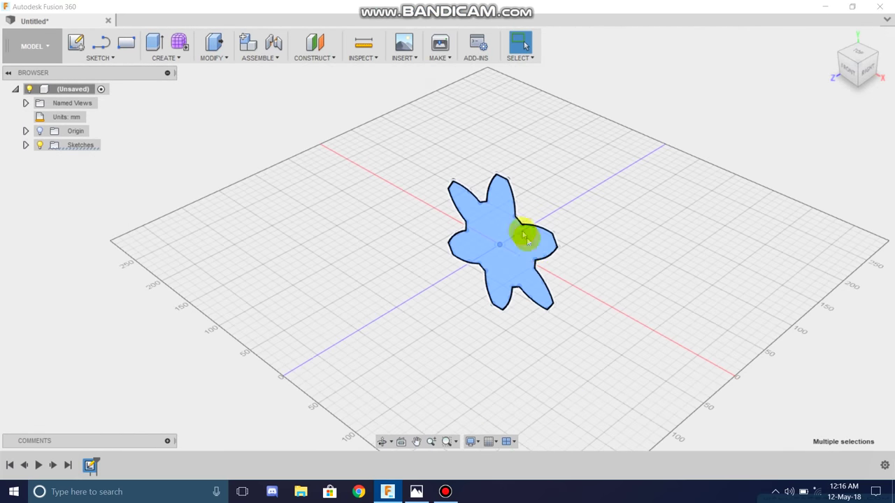
{"action": "left_click", "coordinate": [525, 238]}
{"action": "scroll", "coordinate": [559, 246], "scroll_direction": "up", "scroll_amount": 2}
{"action": "scroll", "coordinate": [609, 341], "scroll_direction": "up", "scroll_amount": 2}
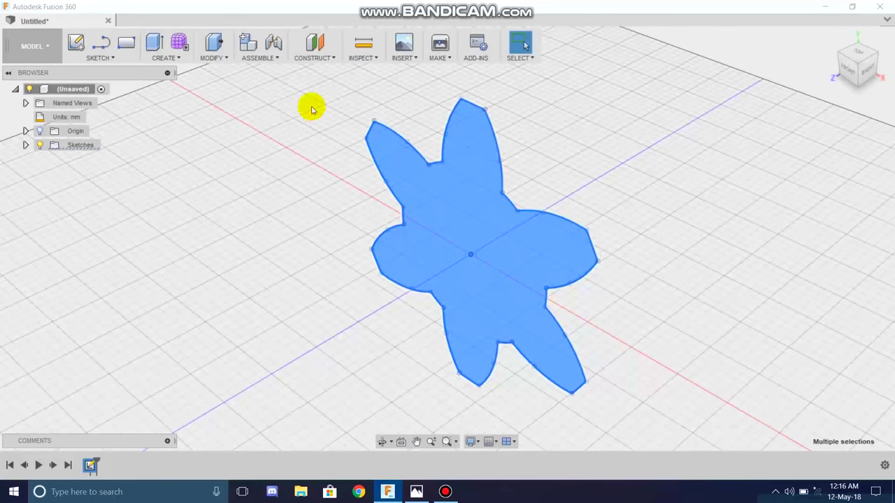
Create a construction plane offset 45 mm from the gear profile
{"action": "left_click", "coordinate": [321, 61]}
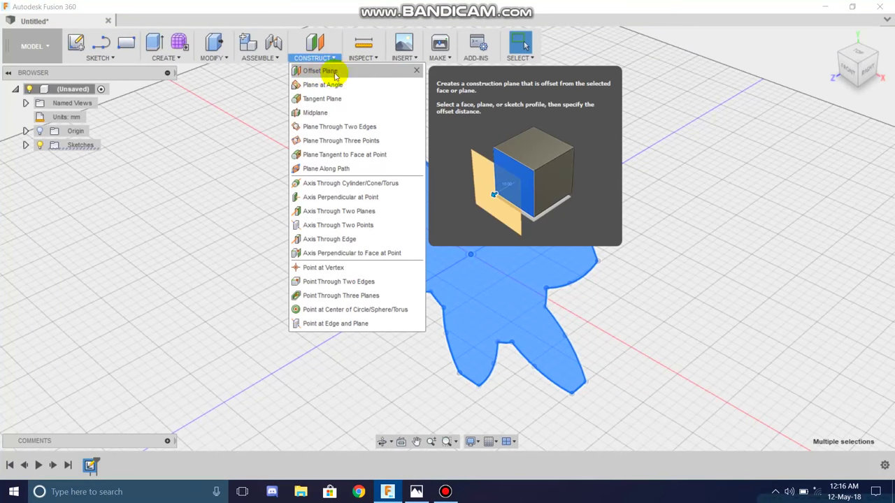
{"action": "left_click", "coordinate": [360, 78]}
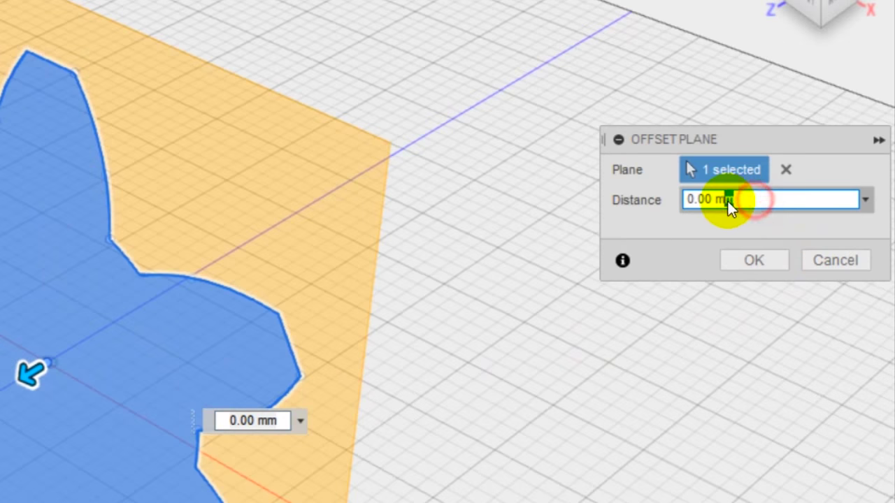
{"action": "left_click_drag", "start_coordinate": [729, 199], "coordinate": [667, 205]}
{"action": "type", "text": "45"}
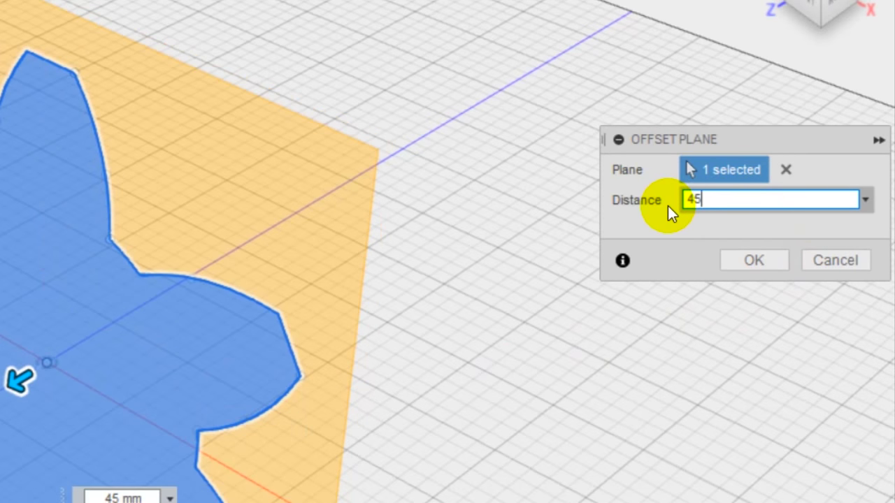
{"action": "key", "text": "Return"}
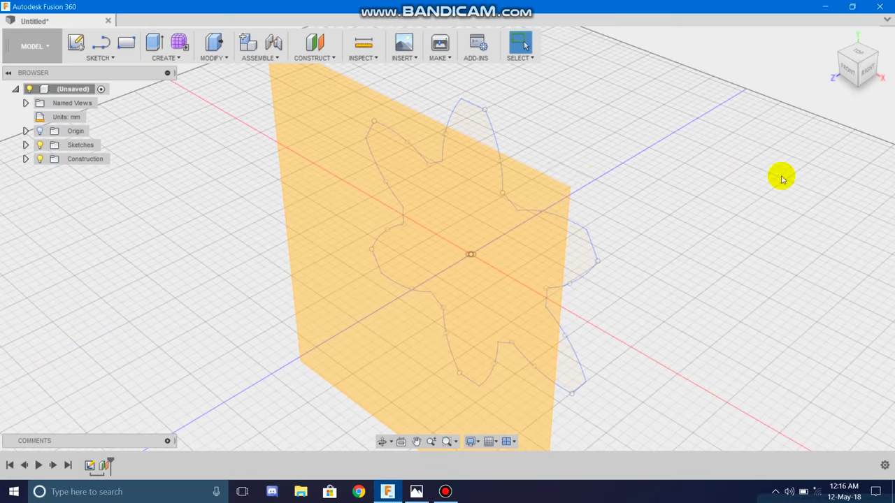
{"action": "mouse_move", "coordinate": [557, 164]}
{"action": "middle_mouse_down", "text": "shift"}
{"action": "mouse_move", "coordinate": [578, 259]}
{"action": "mouse_move", "coordinate": [575, 299]}
{"action": "mouse_move", "coordinate": [603, 173]}
{"action": "mouse_move", "coordinate": [569, 164]}
{"action": "middle_mouse_up", "text": "shift"}
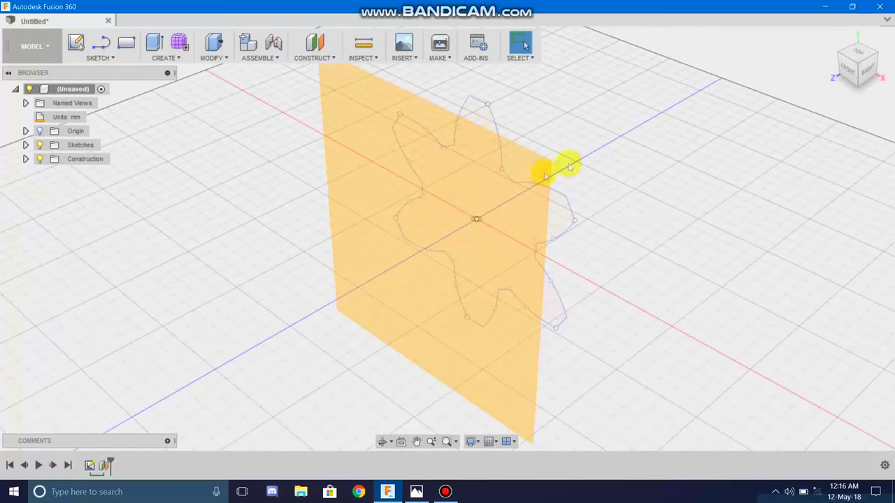
Start a new sketch on the 45 mm offset plane
{"action": "left_click", "coordinate": [81, 42]}
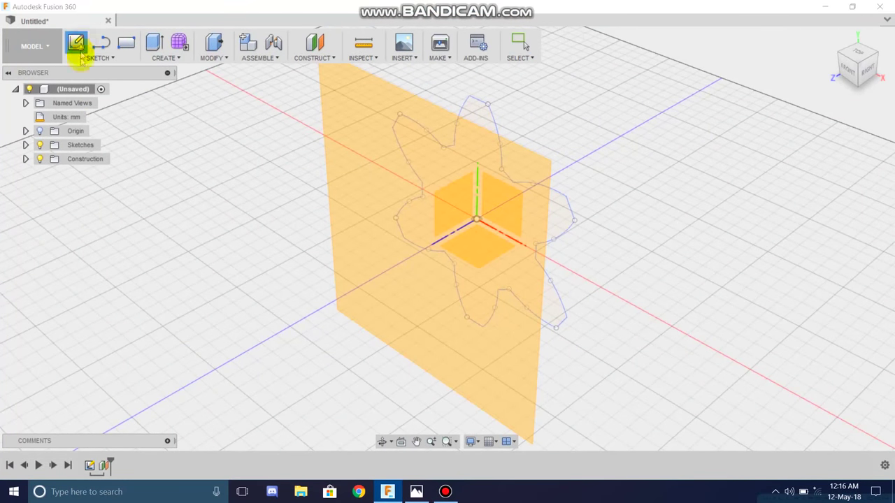
{"action": "left_click", "coordinate": [383, 221]}
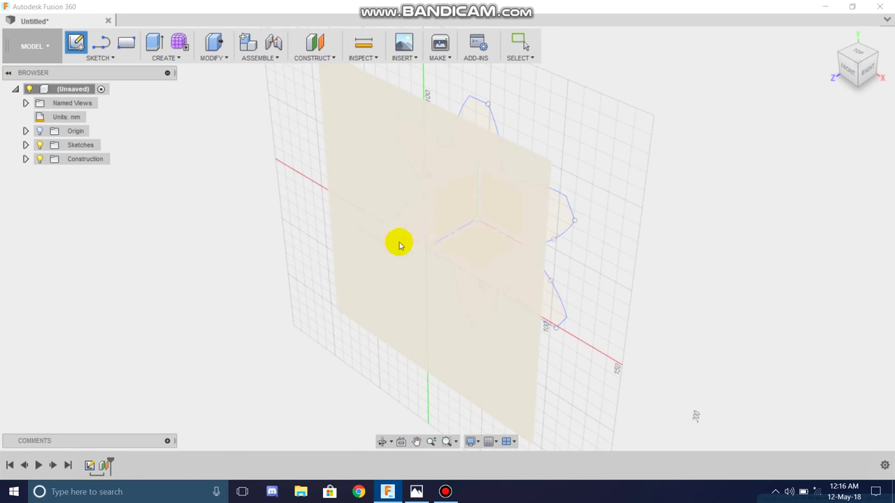
{"action": "left_click", "coordinate": [399, 206]}
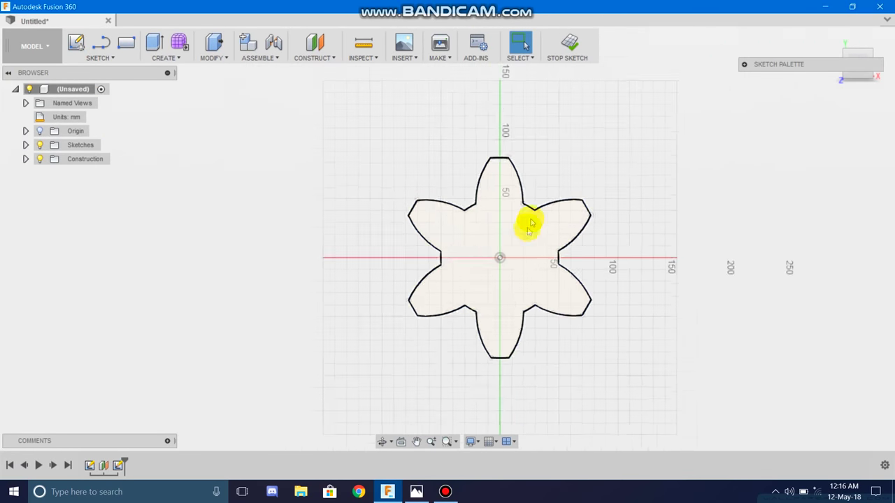
Paste the copied gear outline, rotated 15° about the origin
{"action": "key", "text": "ctrl+v"}
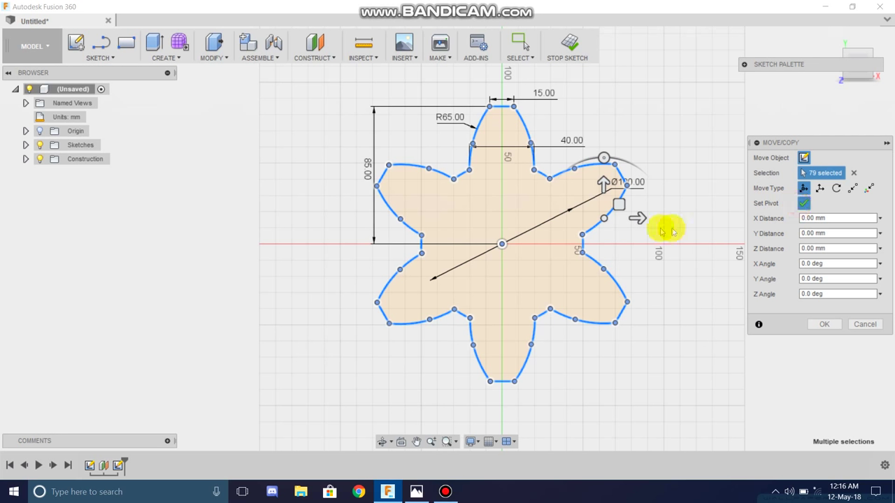
{"action": "left_click", "coordinate": [502, 244]}
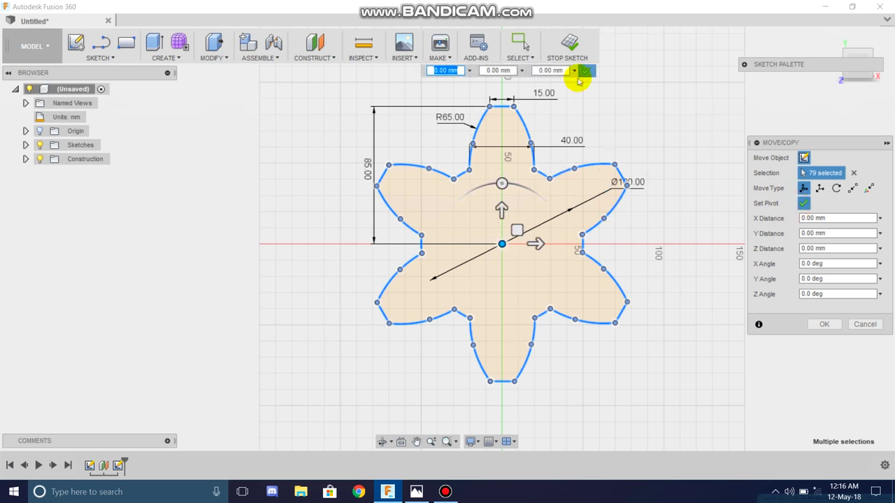
{"action": "left_click", "coordinate": [585, 72]}
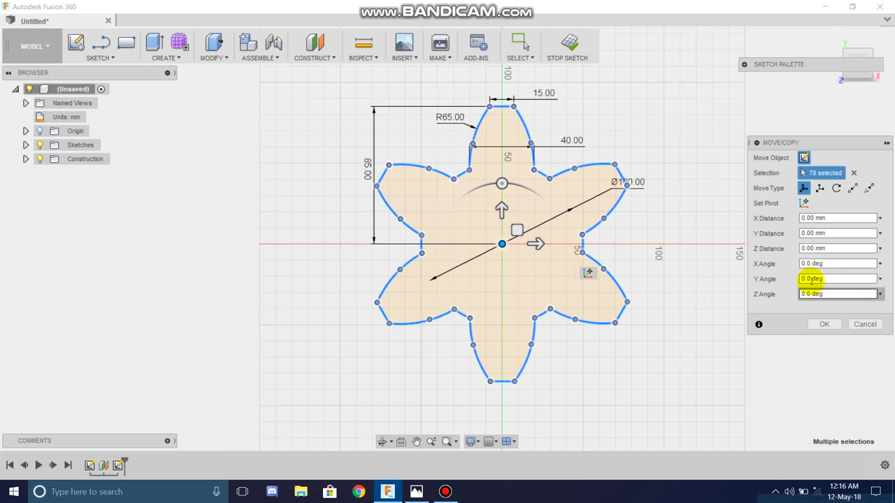
{"action": "left_click_drag", "start_coordinate": [837, 293], "coordinate": [785, 293]}
{"action": "type", "text": "15"}
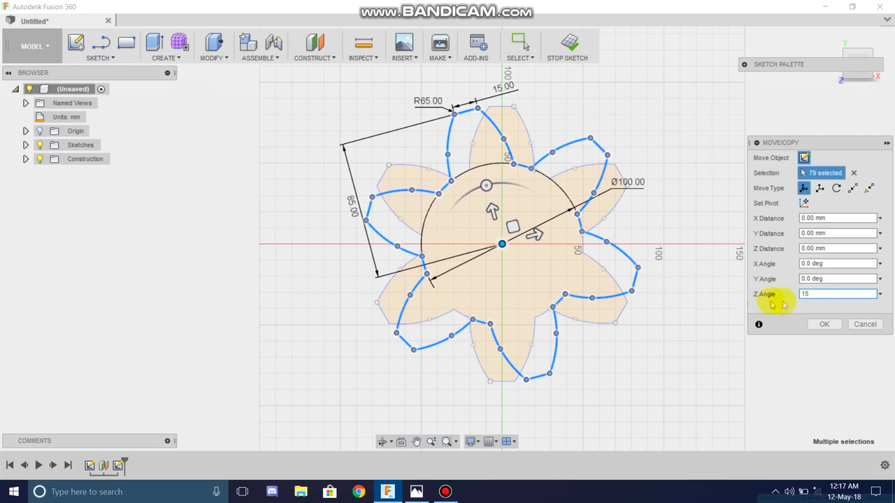
{"action": "left_click", "coordinate": [827, 323]}
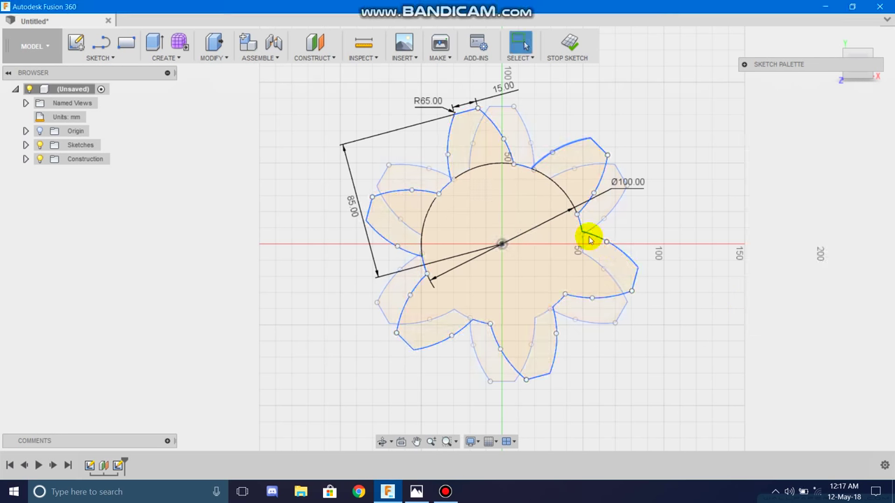
{"action": "left_click", "coordinate": [109, 60]}
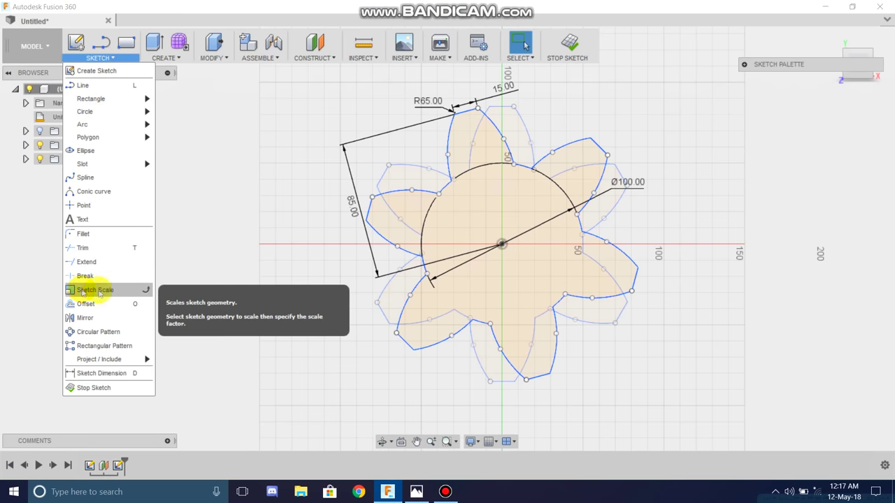
In Sketch Scale, select every line and arc of the rotated six-tooth gear outline
{"action": "left_click", "coordinate": [108, 289]}
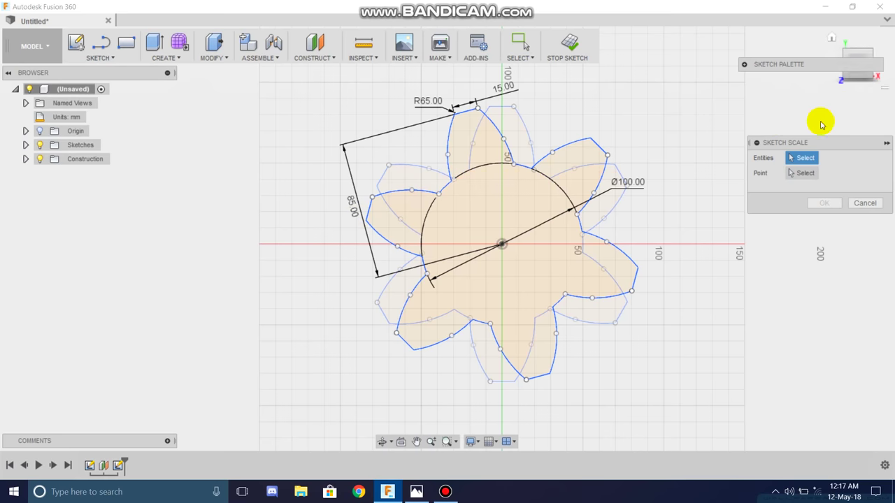
{"action": "scroll", "coordinate": [524, 179], "scroll_direction": "up", "scroll_amount": 3}
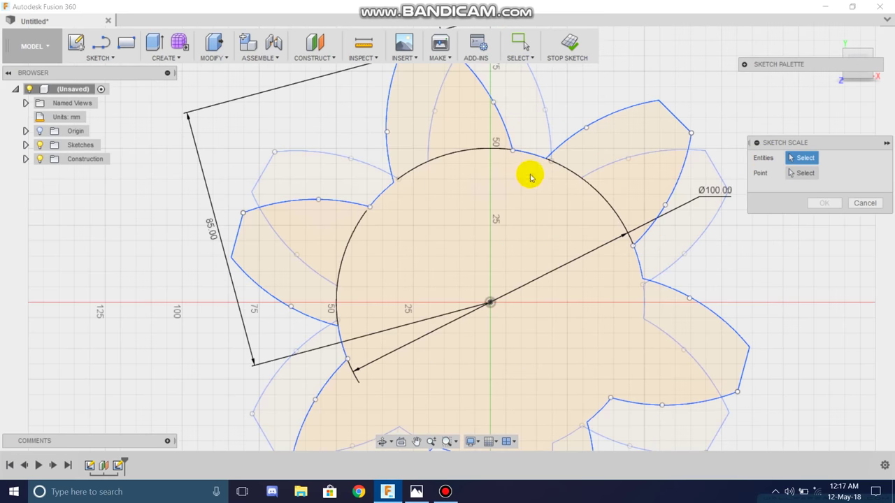
{"action": "scroll", "coordinate": [512, 158], "scroll_direction": "down", "scroll_amount": 3}
{"action": "scroll", "coordinate": [470, 103], "scroll_direction": "up", "scroll_amount": 3}
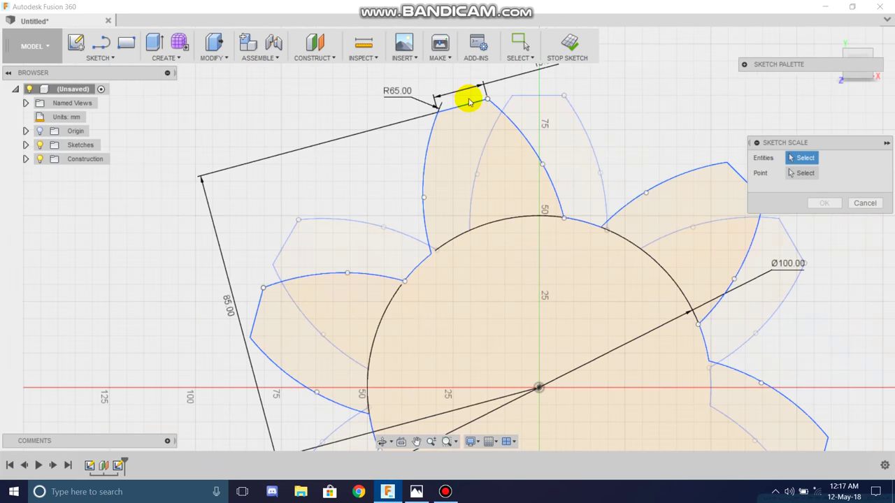
{"action": "scroll", "coordinate": [469, 105], "scroll_direction": "up", "scroll_amount": 3}
{"action": "left_click", "coordinate": [461, 112]}
{"action": "left_click", "coordinate": [389, 200]}
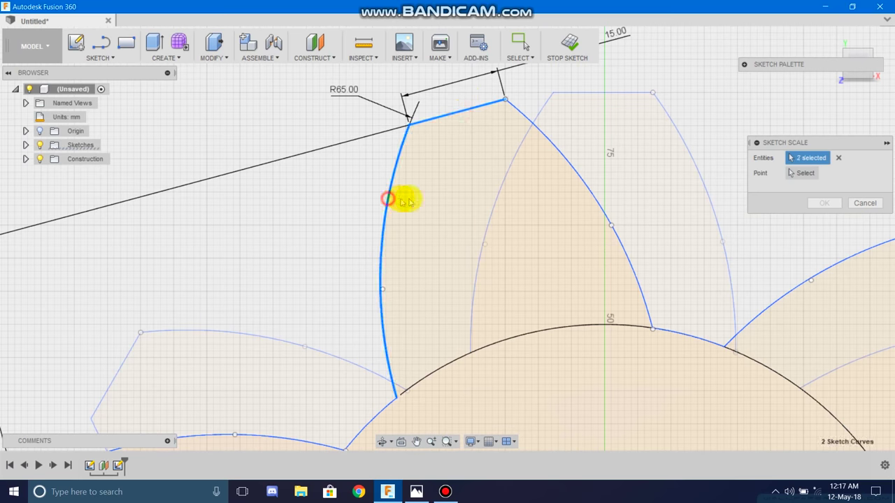
{"action": "left_click", "coordinate": [541, 131]}
{"action": "left_click", "coordinate": [691, 342]}
{"action": "left_click", "coordinate": [772, 307]}
{"action": "scroll", "coordinate": [775, 304], "scroll_direction": "down", "scroll_amount": 3}
{"action": "scroll", "coordinate": [831, 303], "scroll_direction": "down", "scroll_amount": 3}
{"action": "scroll", "coordinate": [849, 300], "scroll_direction": "up", "scroll_amount": 2}
{"action": "scroll", "coordinate": [759, 289], "scroll_direction": "up", "scroll_amount": 3}
{"action": "left_click", "coordinate": [809, 265]}
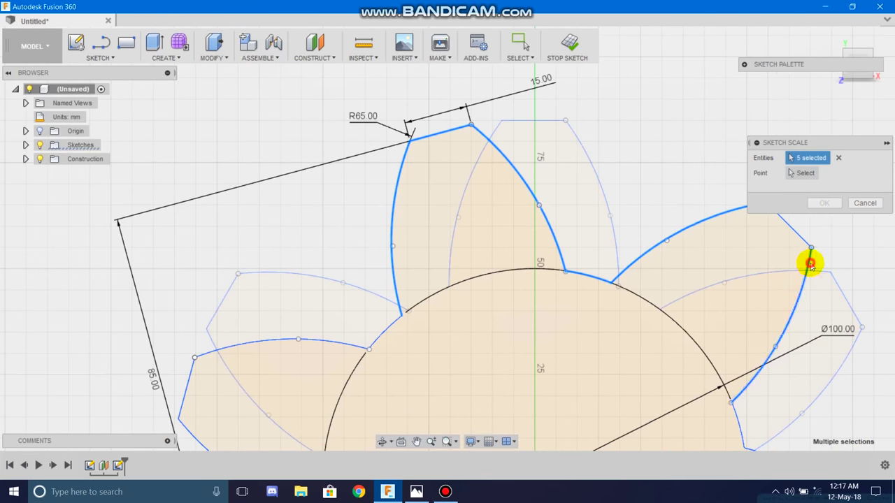
{"action": "scroll", "coordinate": [703, 167], "scroll_direction": "down", "scroll_amount": 2}
{"action": "scroll", "coordinate": [703, 180], "scroll_direction": "down", "scroll_amount": 2}
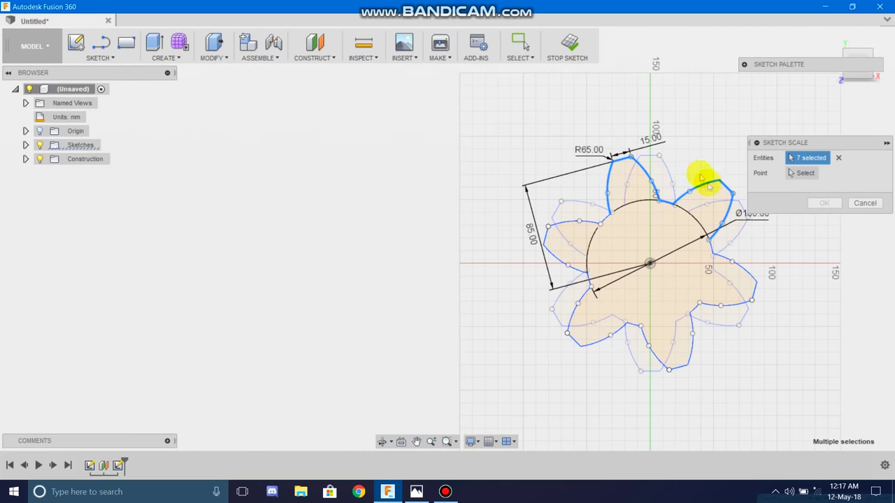
{"action": "scroll", "coordinate": [753, 286], "scroll_direction": "up", "scroll_amount": 1}
{"action": "scroll", "coordinate": [754, 287], "scroll_direction": "up", "scroll_amount": 1}
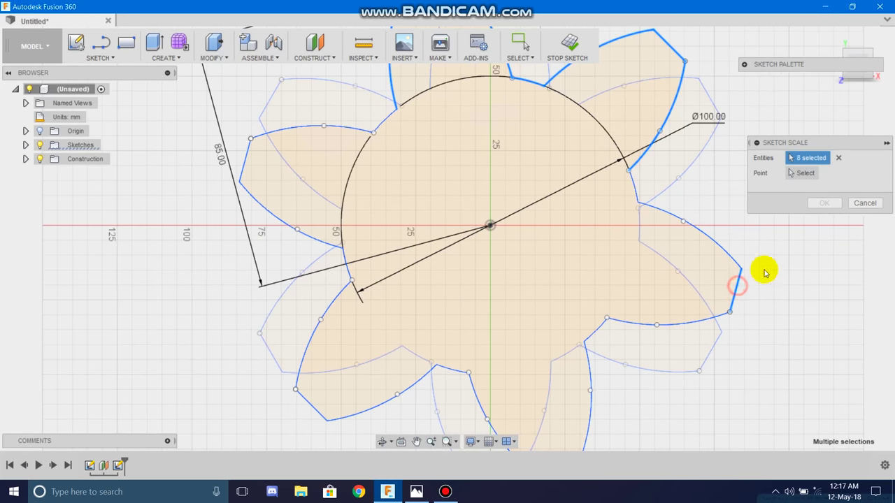
{"action": "left_click", "coordinate": [731, 256]}
{"action": "left_click", "coordinate": [632, 187]}
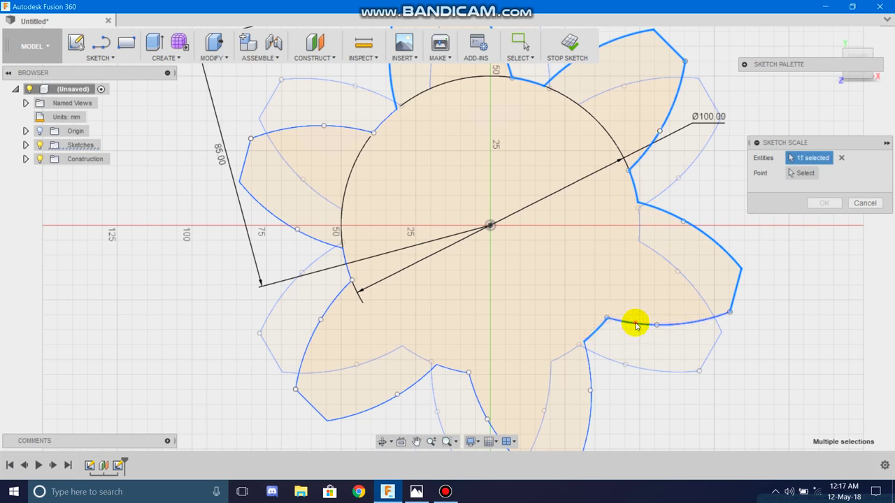
{"action": "scroll", "coordinate": [559, 244], "scroll_direction": "down", "scroll_amount": 2}
{"action": "scroll", "coordinate": [573, 315], "scroll_direction": "up", "scroll_amount": 5}
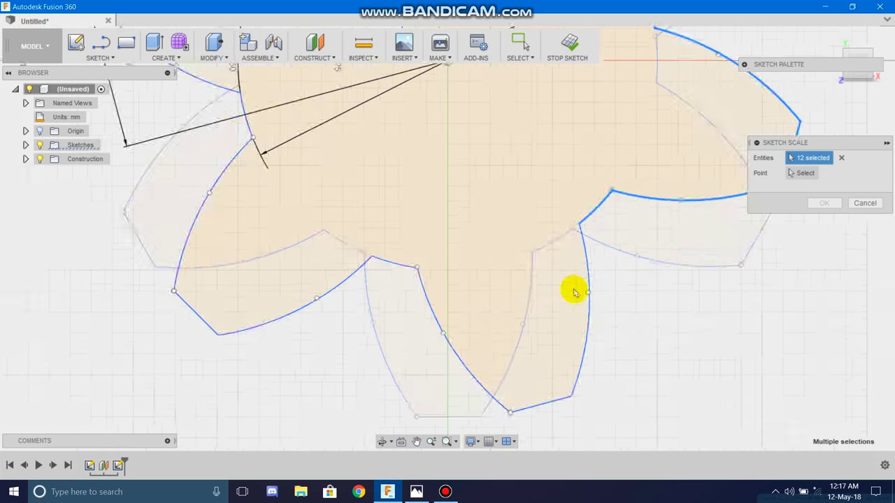
{"action": "left_click", "coordinate": [561, 401]}
{"action": "left_click", "coordinate": [393, 266]}
{"action": "left_click", "coordinate": [342, 285]}
{"action": "scroll", "coordinate": [326, 345], "scroll_direction": "down", "scroll_amount": 2}
{"action": "scroll", "coordinate": [305, 341], "scroll_direction": "down", "scroll_amount": 3}
{"action": "scroll", "coordinate": [230, 293], "scroll_direction": "up", "scroll_amount": 1}
{"action": "scroll", "coordinate": [300, 362], "scroll_direction": "up", "scroll_amount": 2}
{"action": "left_click", "coordinate": [302, 371]}
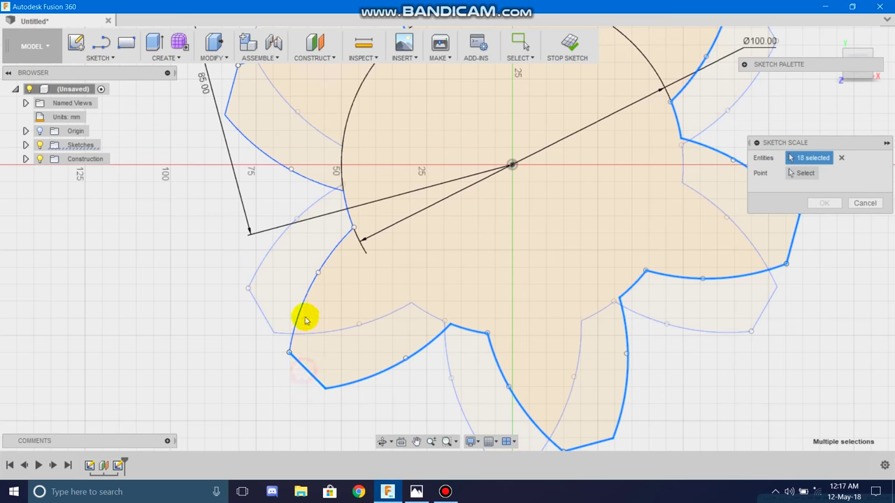
{"action": "scroll", "coordinate": [305, 326], "scroll_direction": "down", "scroll_amount": 2}
{"action": "scroll", "coordinate": [327, 249], "scroll_direction": "up", "scroll_amount": 4}
{"action": "left_click", "coordinate": [352, 271]}
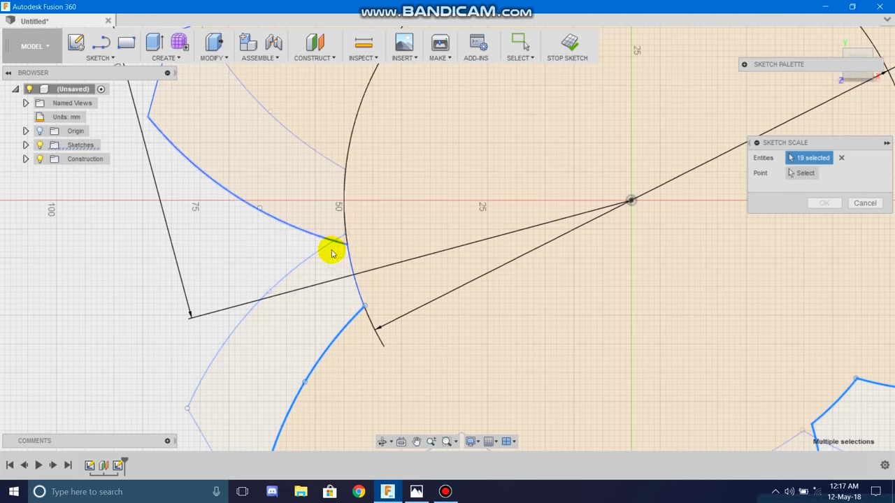
{"action": "left_click", "coordinate": [314, 239]}
{"action": "scroll", "coordinate": [337, 283], "scroll_direction": "down", "scroll_amount": 3}
{"action": "scroll", "coordinate": [275, 193], "scroll_direction": "down", "scroll_amount": 1}
{"action": "scroll", "coordinate": [276, 208], "scroll_direction": "up", "scroll_amount": 4}
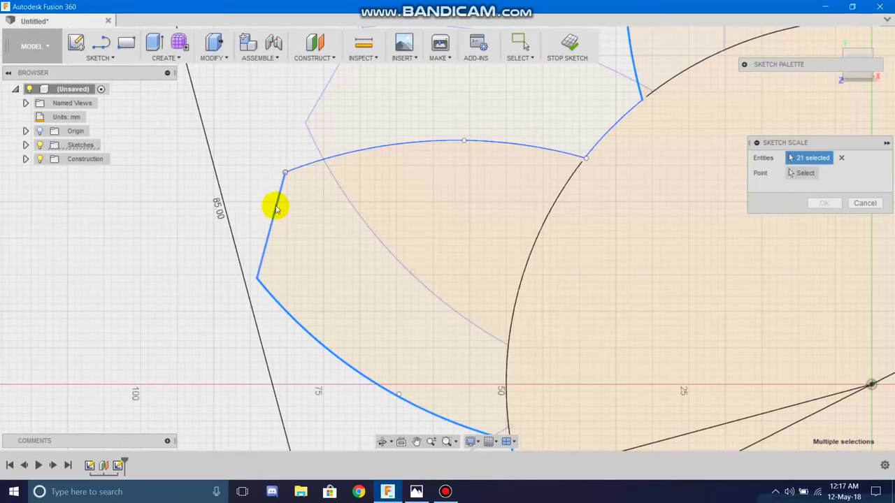
{"action": "left_click", "coordinate": [313, 166]}
{"action": "scroll", "coordinate": [379, 226], "scroll_direction": "down", "scroll_amount": 1}
{"action": "scroll", "coordinate": [455, 193], "scroll_direction": "down", "scroll_amount": 2}
{"action": "scroll", "coordinate": [481, 183], "scroll_direction": "up", "scroll_amount": 4}
{"action": "left_click", "coordinate": [459, 236]}
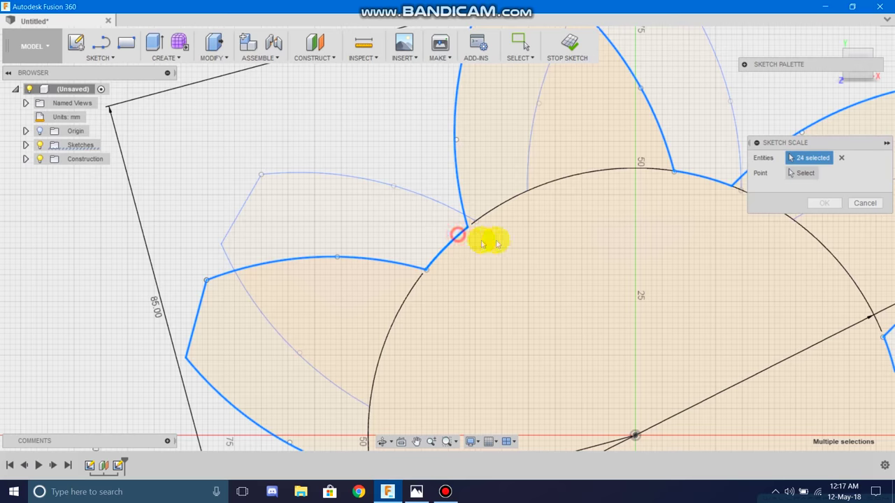
{"action": "scroll", "coordinate": [489, 239], "scroll_direction": "down", "scroll_amount": 3}
{"action": "scroll", "coordinate": [539, 238], "scroll_direction": "down", "scroll_amount": 2}
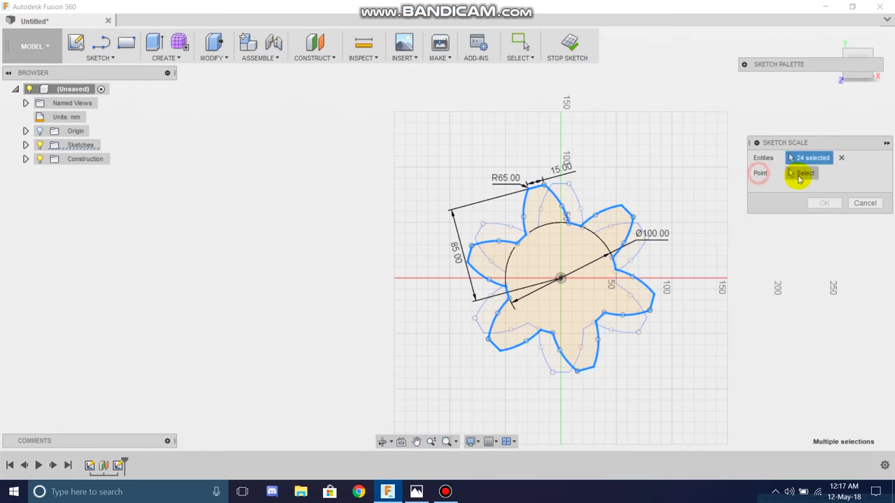
Scale the selected outline by 0.75 about the sketch origin
{"action": "left_click", "coordinate": [559, 278]}
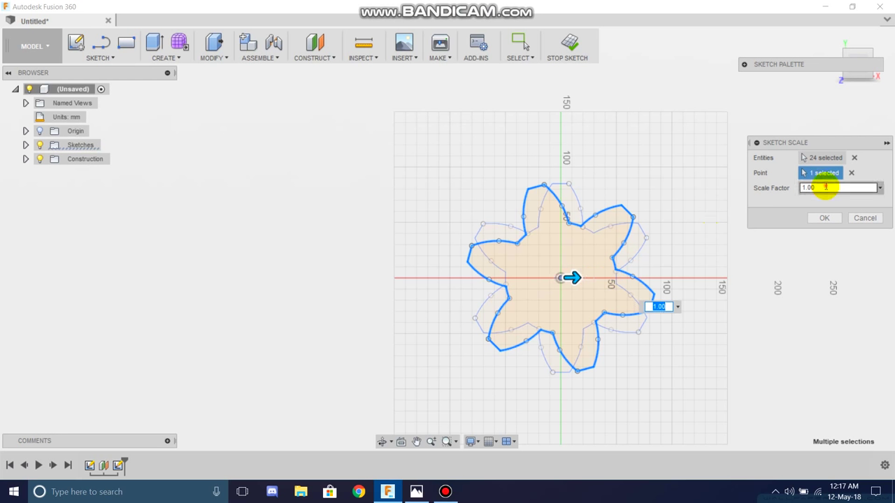
{"action": "left_click", "coordinate": [828, 188]}
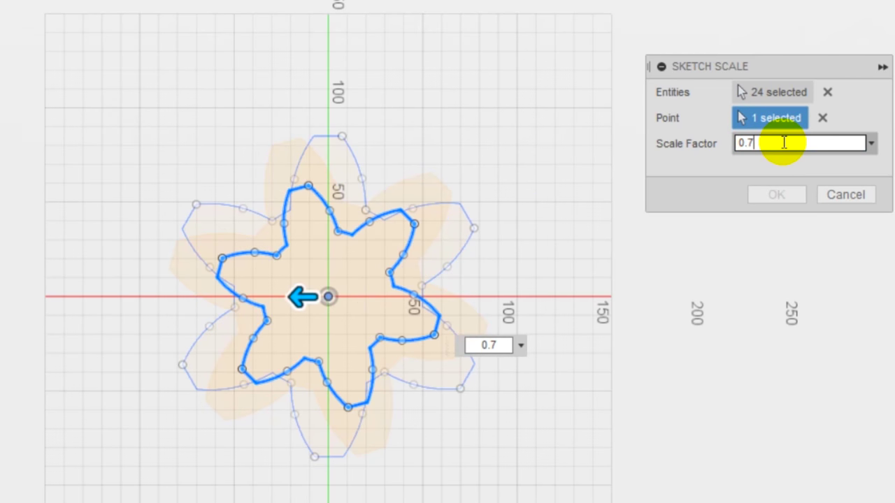
{"action": "type", "text": "0.75"}
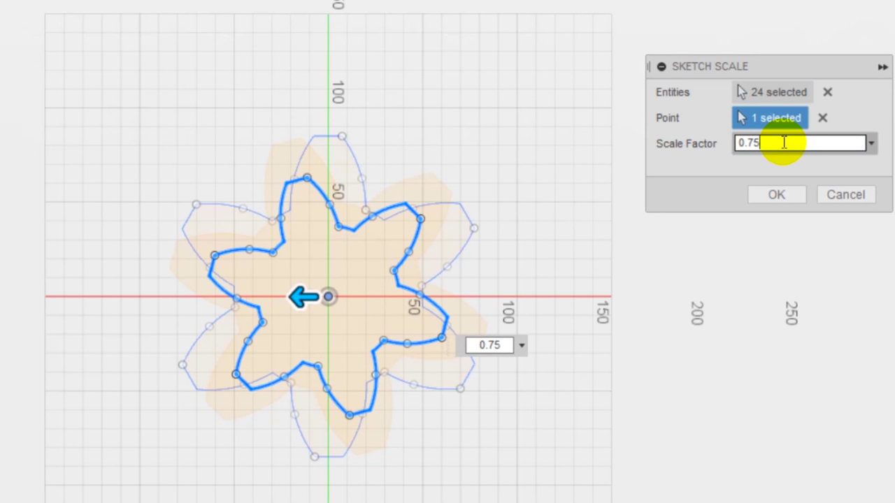
{"action": "key", "text": "Return"}
{"action": "scroll", "coordinate": [669, 280], "scroll_direction": "up", "scroll_amount": 3}
{"action": "scroll", "coordinate": [649, 296], "scroll_direction": "up", "scroll_amount": 2}
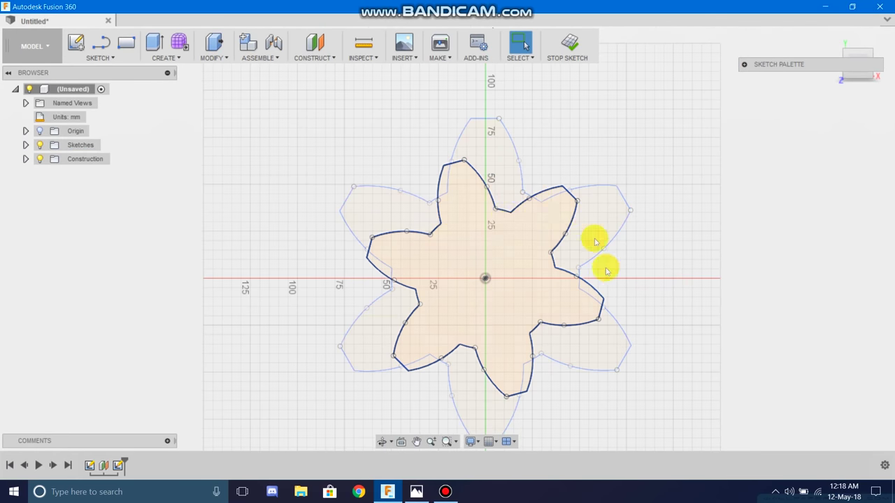
Stop the sketch and add a construction plane offset 50 mm from the scaled star profile
{"action": "left_click", "coordinate": [515, 204]}
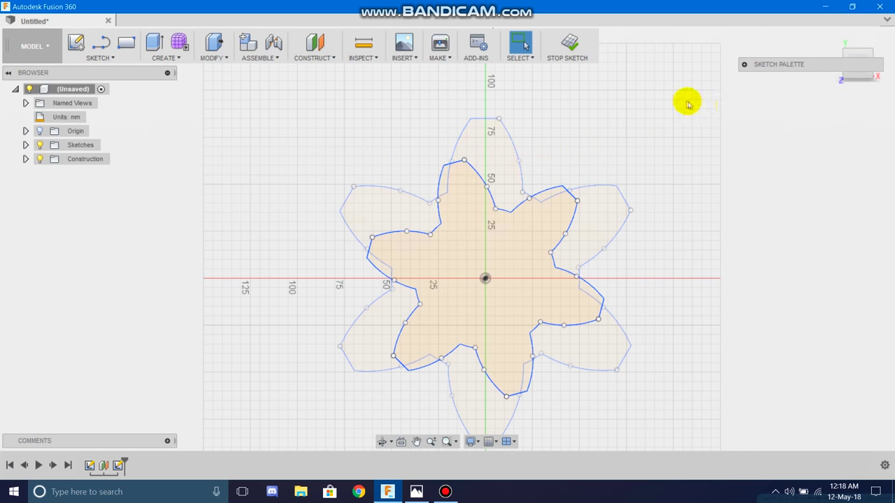
{"action": "left_click", "coordinate": [570, 43]}
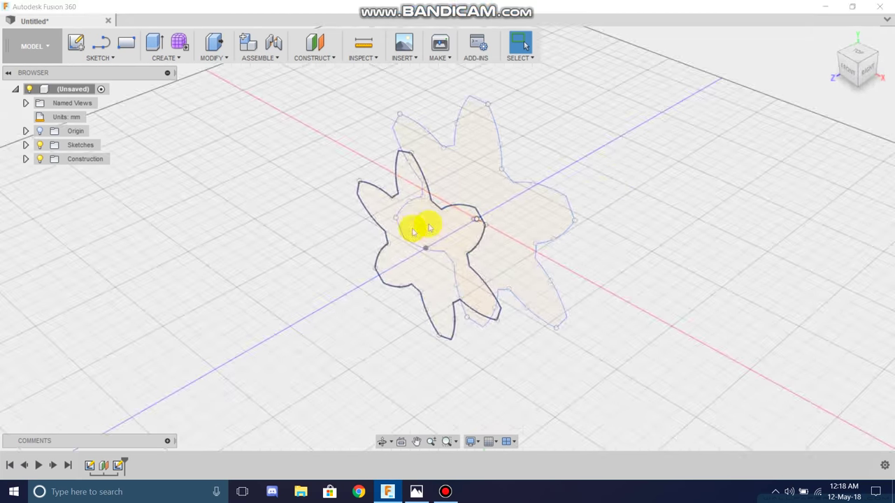
{"action": "left_click", "coordinate": [331, 60]}
{"action": "left_click", "coordinate": [317, 74]}
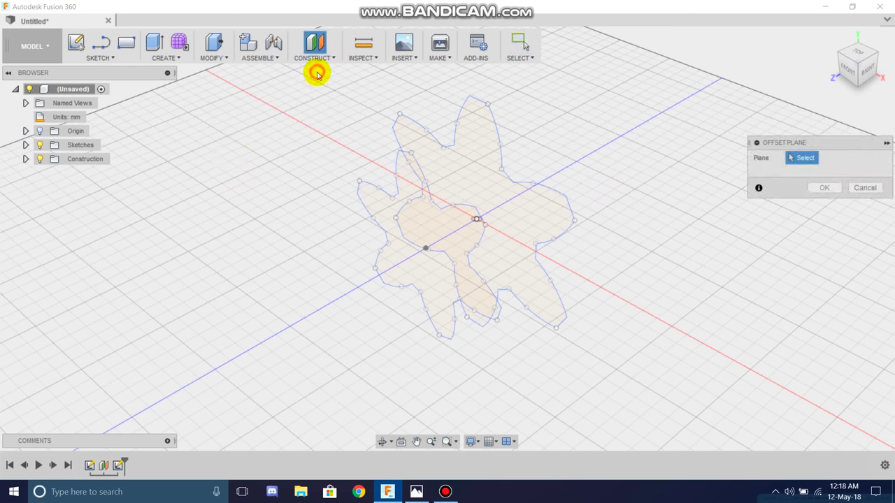
{"action": "left_click", "coordinate": [428, 234]}
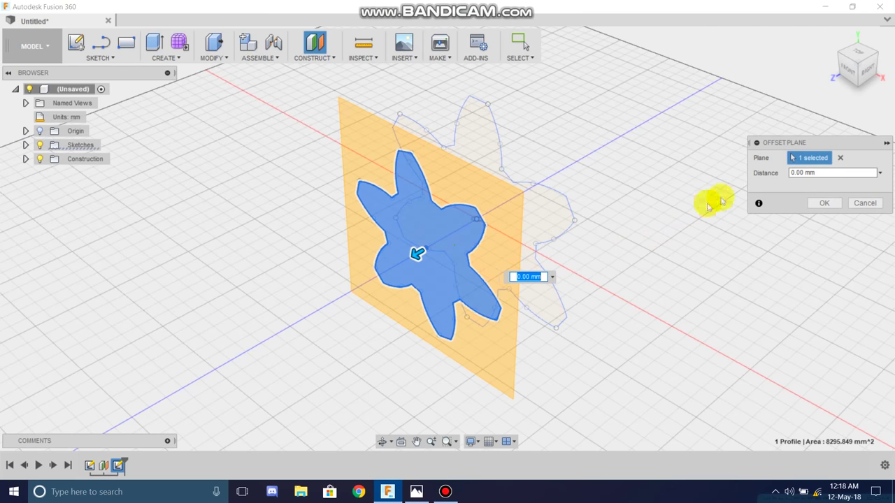
{"action": "left_click_drag", "start_coordinate": [821, 173], "coordinate": [781, 181]}
{"action": "type", "text": "5"}
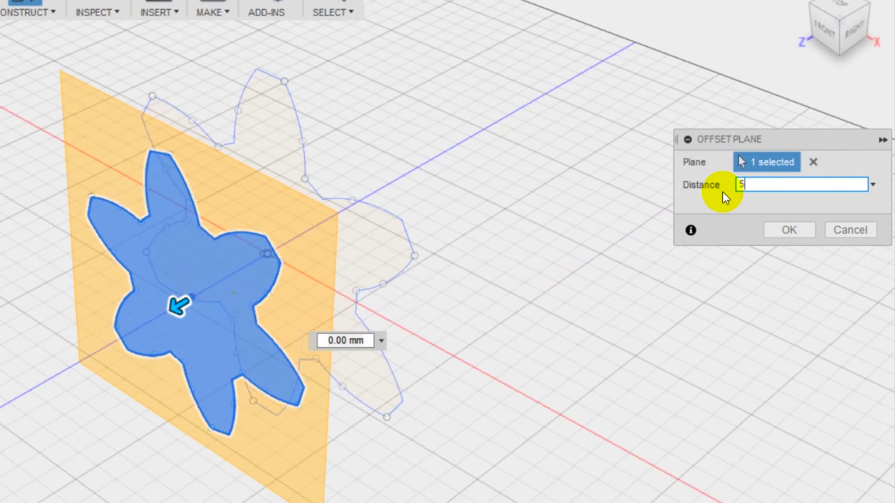
{"action": "type", "text": "0"}
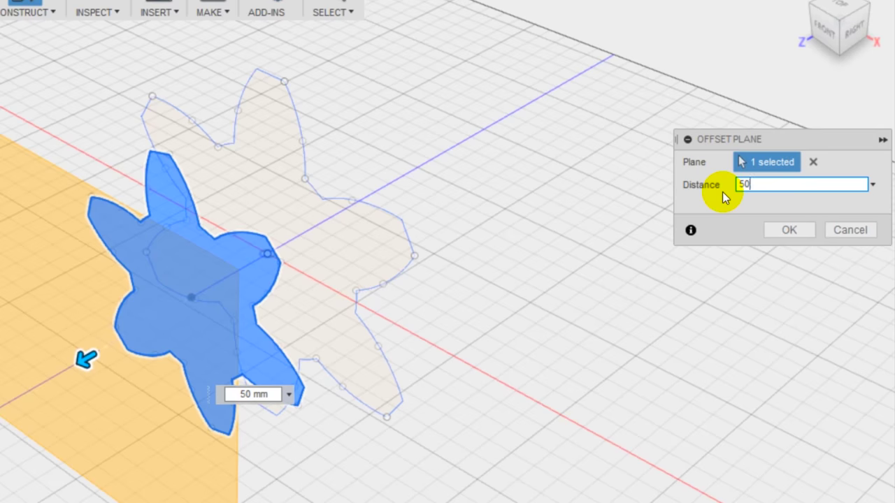
{"action": "key", "text": "Return"}
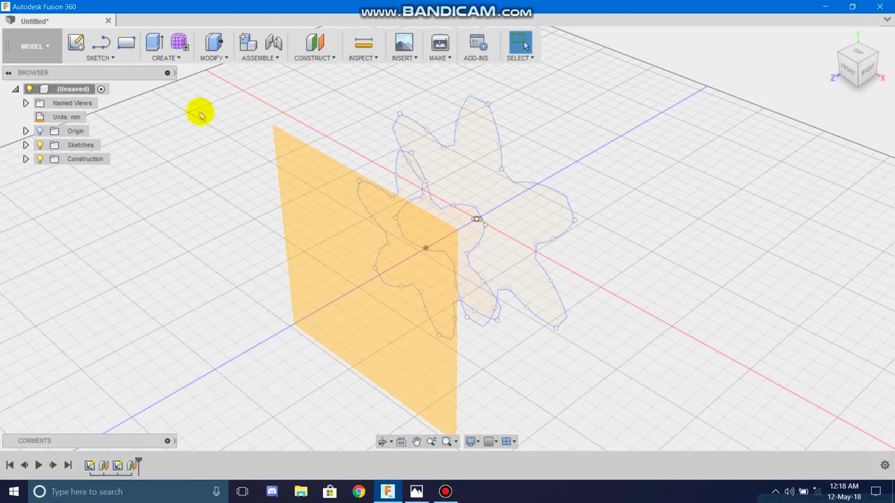
{"action": "left_click", "coordinate": [76, 44]}
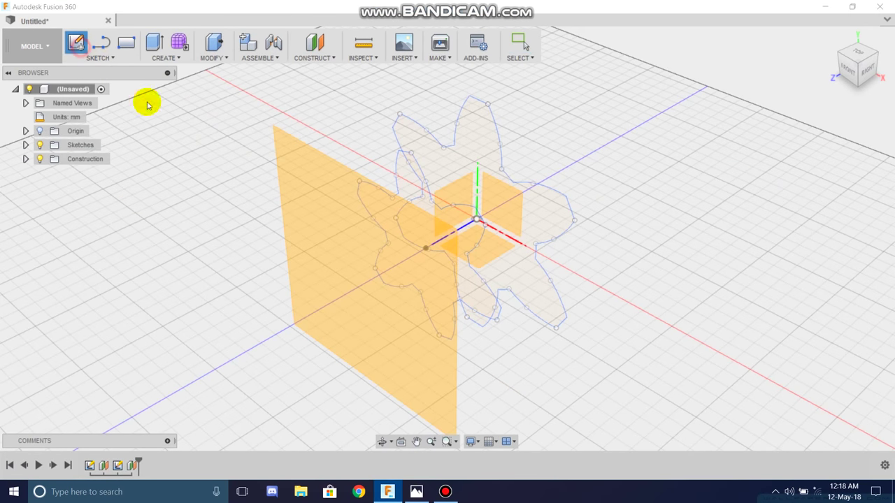
Paste the gear outline onto the 50 mm offset plane and rotate it 30° about the origin
{"action": "left_click", "coordinate": [311, 219]}
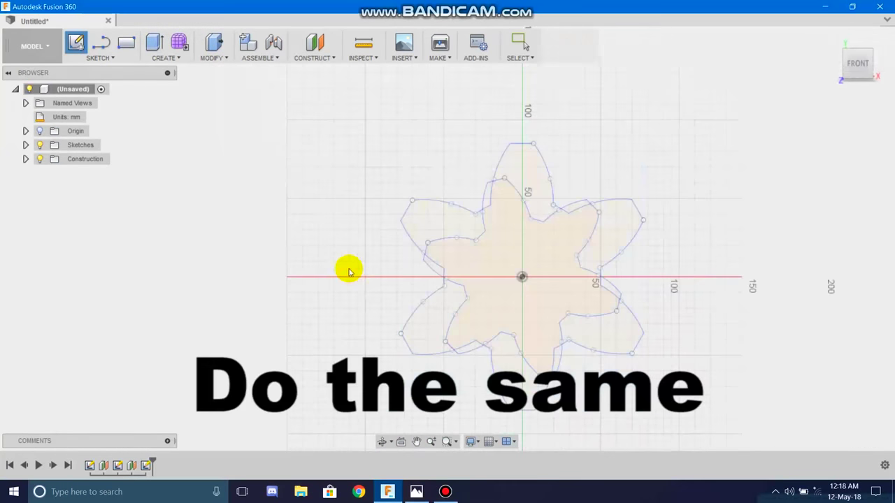
{"action": "key", "text": "ctrl+v"}
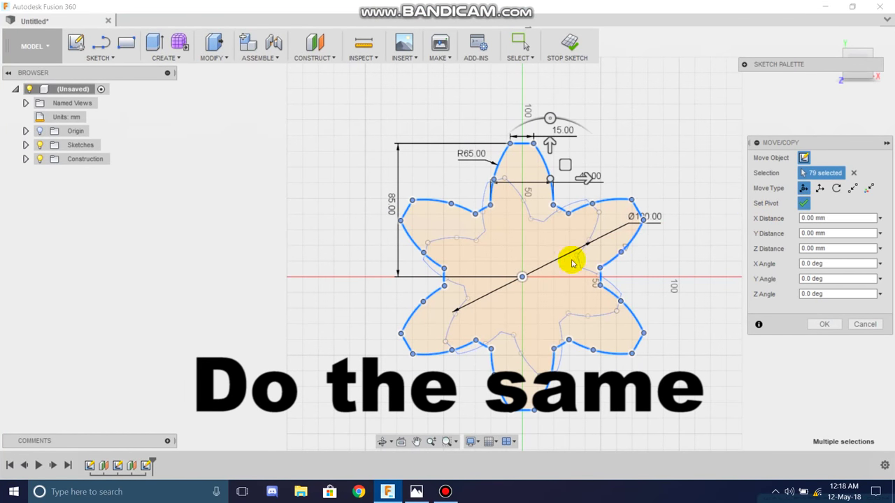
{"action": "left_click", "coordinate": [522, 277]}
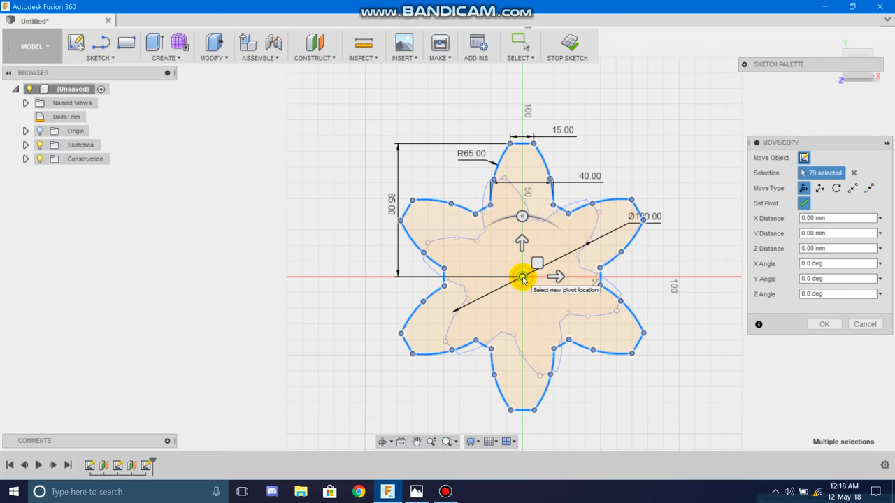
{"action": "left_click", "coordinate": [536, 262]}
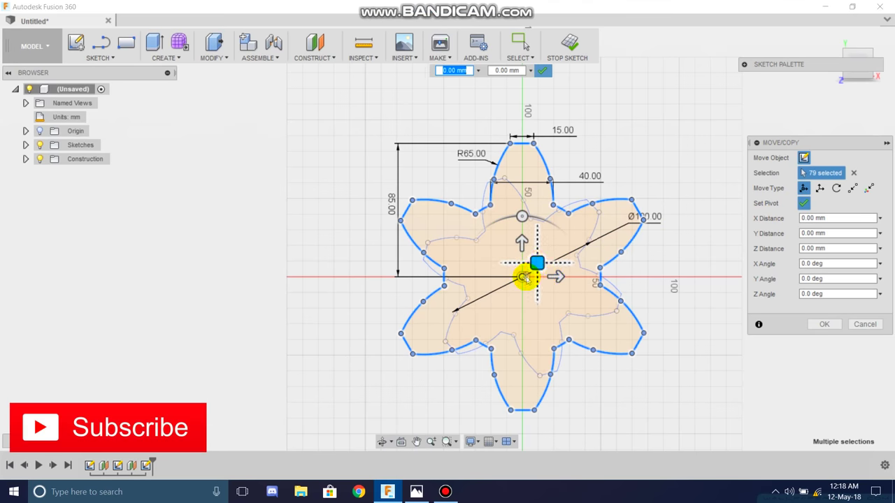
{"action": "left_click", "coordinate": [524, 276]}
{"action": "left_click", "coordinate": [592, 71]}
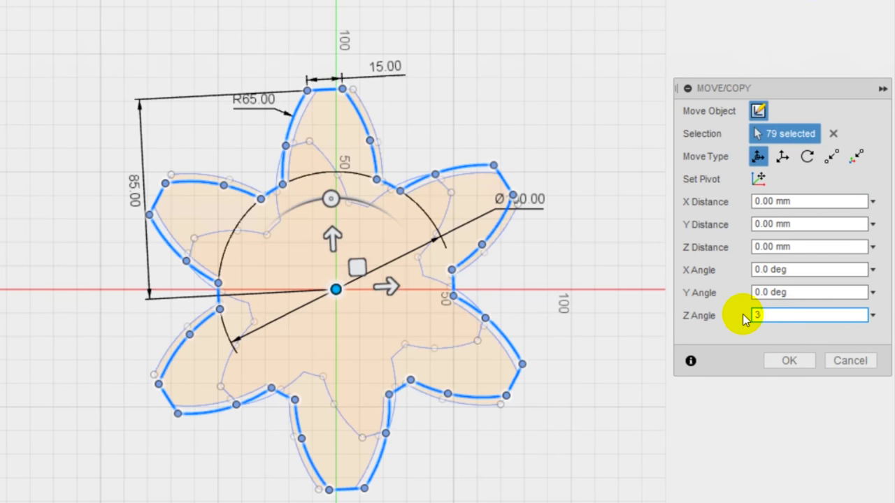
{"action": "type", "text": "0"}
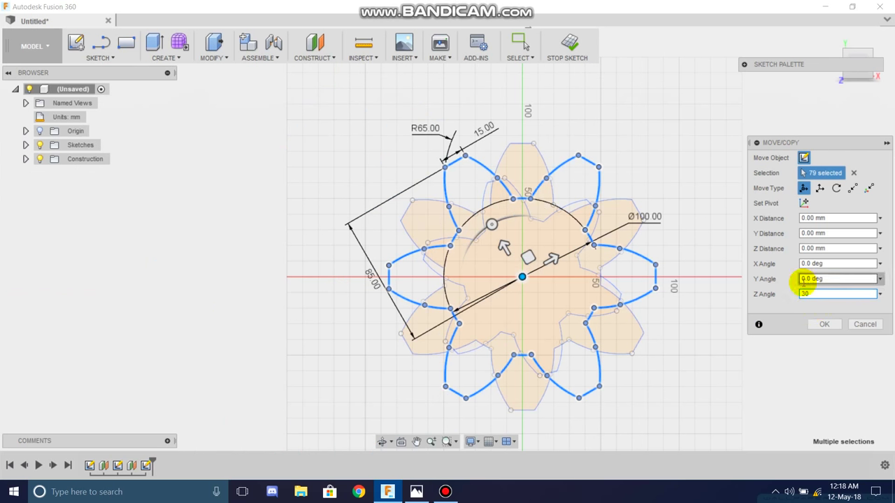
{"action": "key", "text": "Return"}
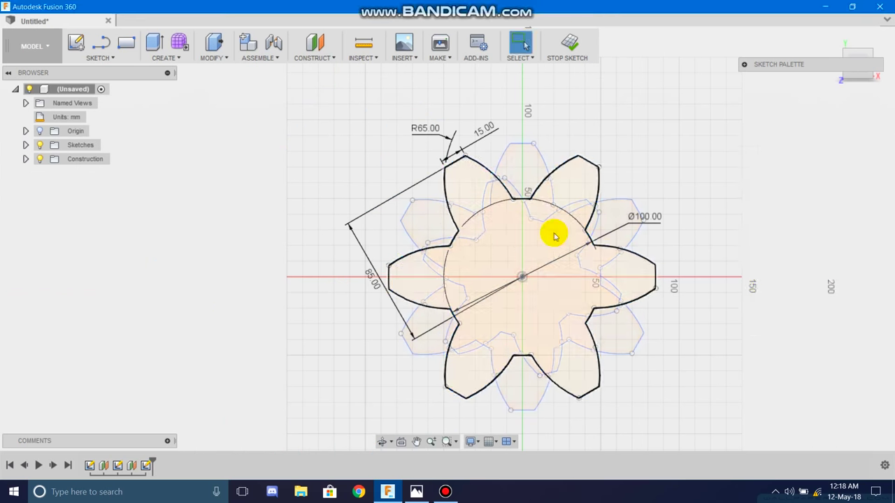
{"action": "left_click", "coordinate": [96, 58]}
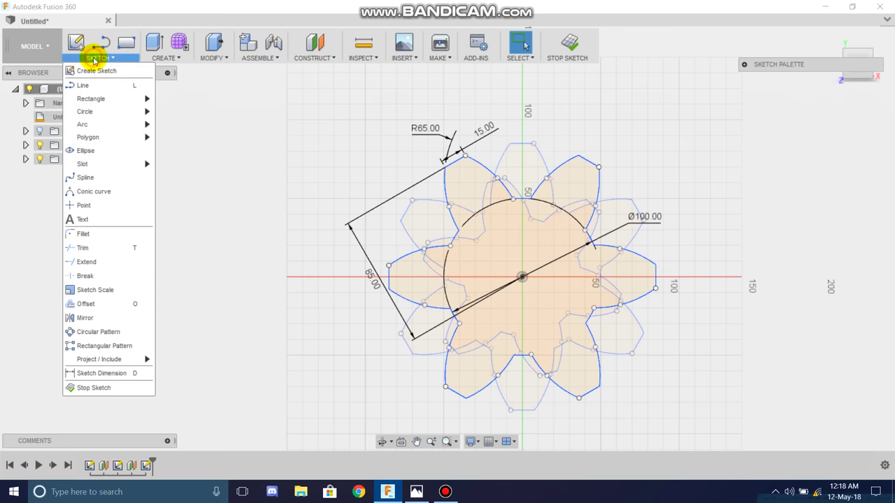
In Sketch Scale, select all segments of the 30°-rotated gear outline
{"action": "left_click", "coordinate": [95, 290]}
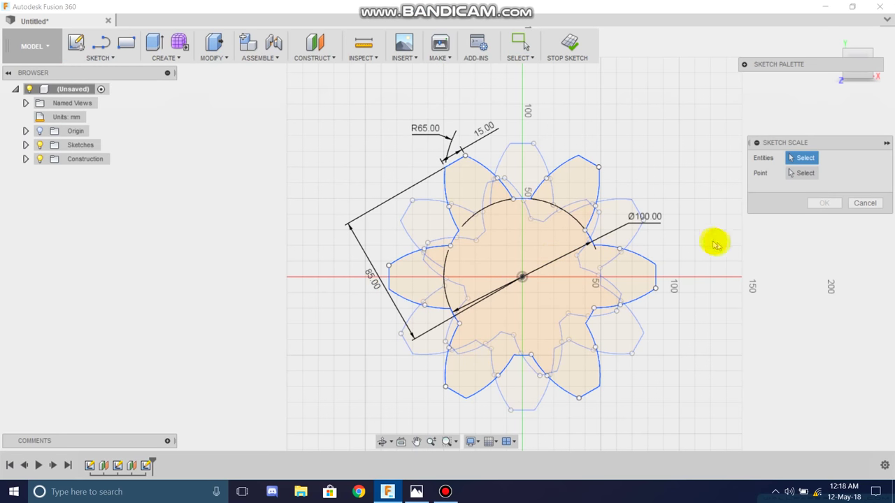
{"action": "scroll", "coordinate": [543, 164], "scroll_direction": "up", "scroll_amount": 3}
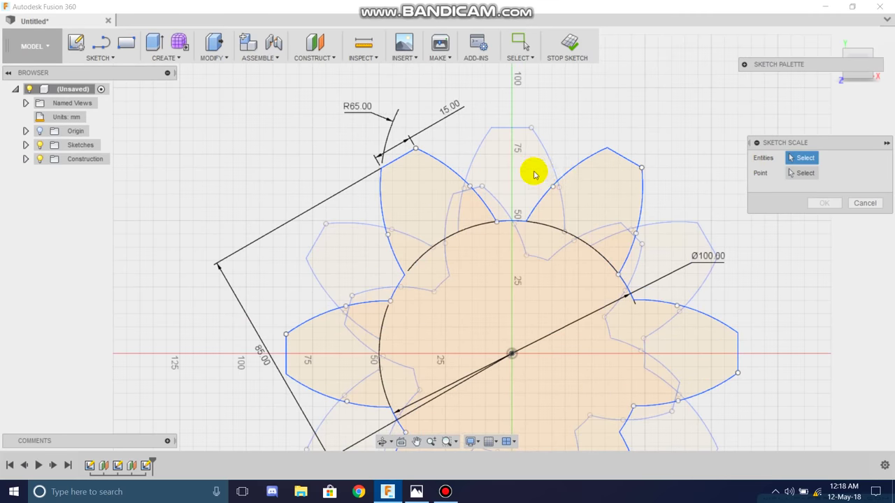
{"action": "left_click", "coordinate": [622, 155]}
{"action": "left_click", "coordinate": [585, 162]}
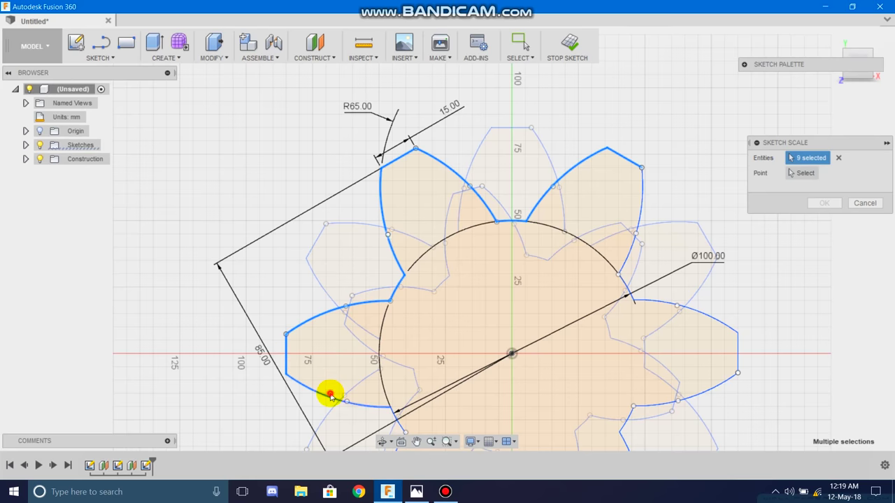
{"action": "scroll", "coordinate": [455, 300], "scroll_direction": "down", "scroll_amount": 5}
{"action": "scroll", "coordinate": [437, 407], "scroll_direction": "up", "scroll_amount": 3}
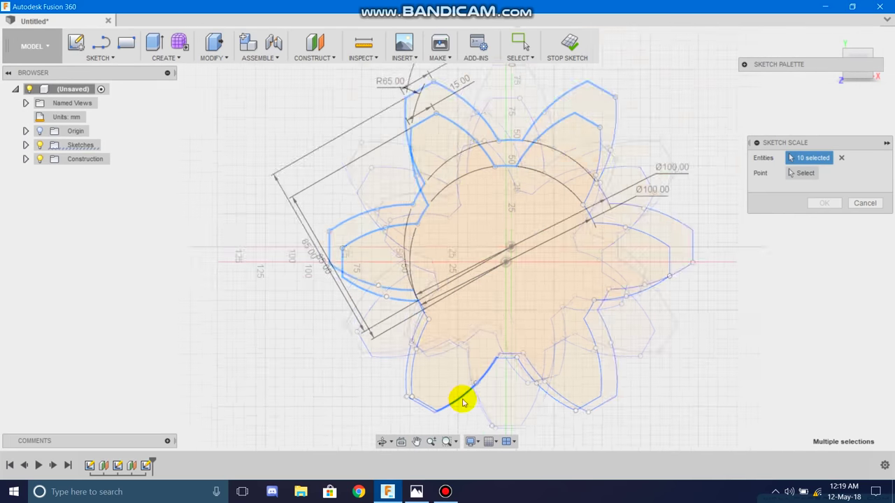
{"action": "scroll", "coordinate": [422, 355], "scroll_direction": "up", "scroll_amount": 3}
{"action": "left_click", "coordinate": [394, 251]}
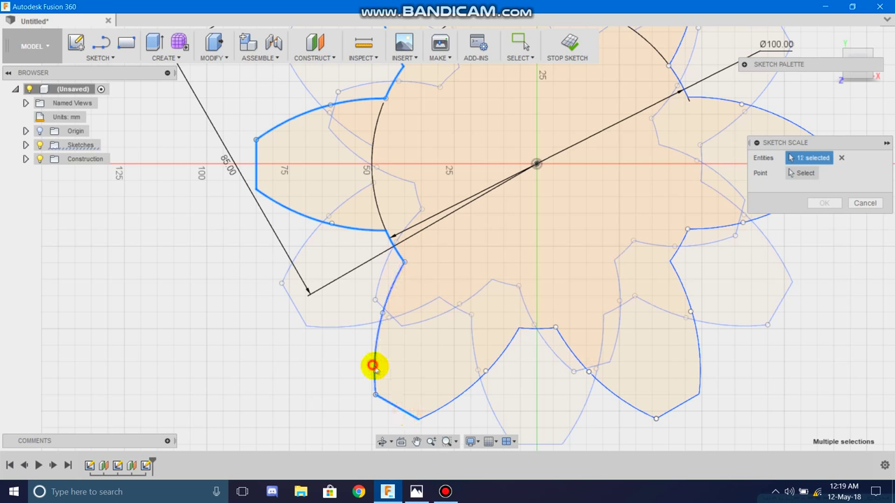
{"action": "left_click", "coordinate": [459, 399]}
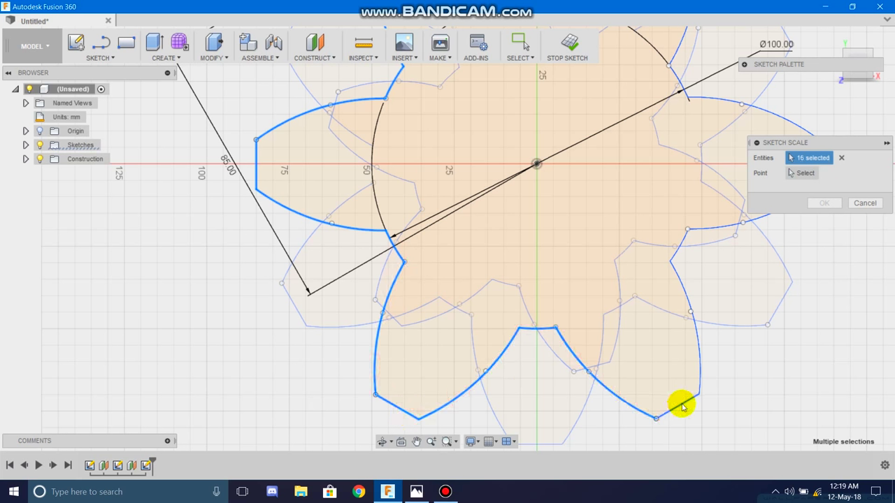
{"action": "left_click", "coordinate": [701, 367]}
{"action": "scroll", "coordinate": [713, 397], "scroll_direction": "down", "scroll_amount": 5}
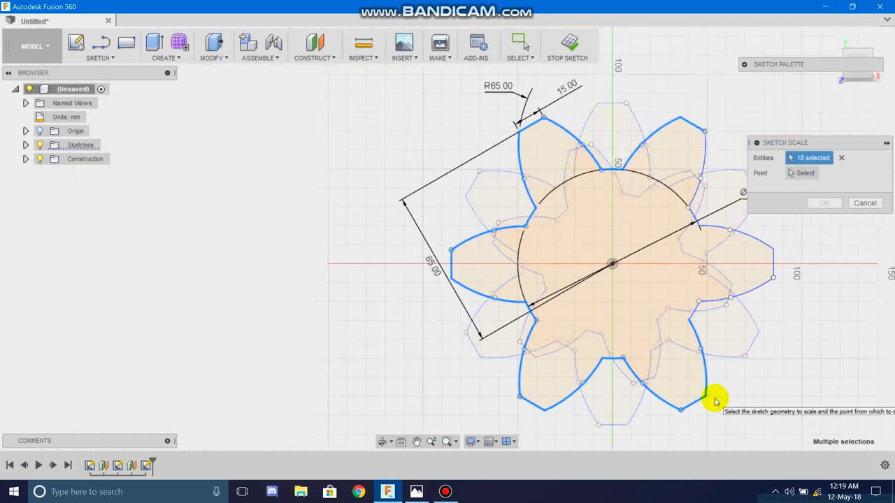
{"action": "scroll", "coordinate": [817, 307], "scroll_direction": "up", "scroll_amount": 5}
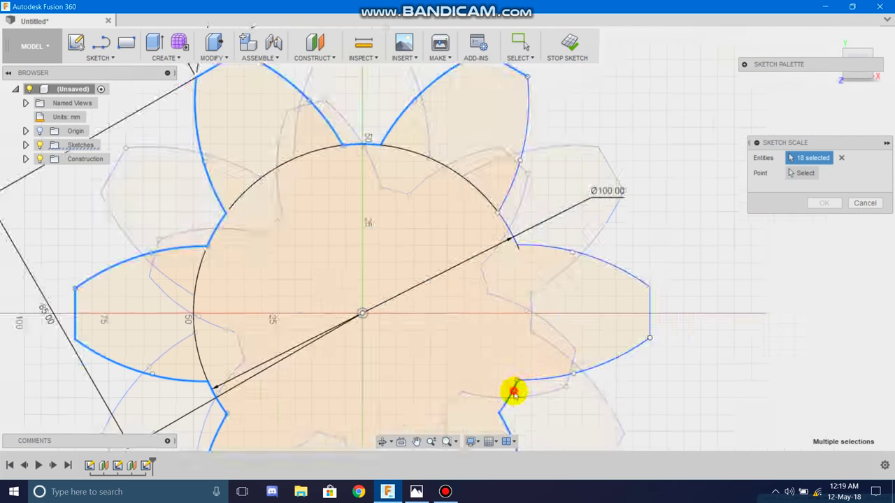
{"action": "left_click", "coordinate": [650, 316]}
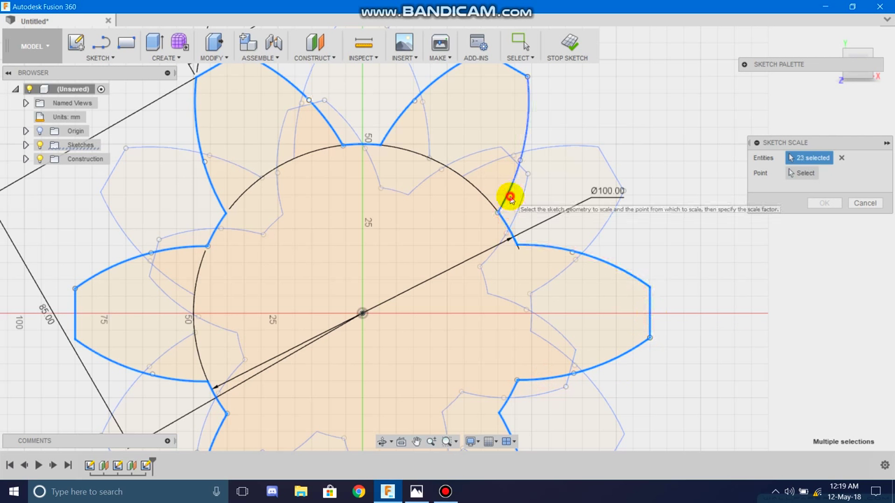
{"action": "left_click", "coordinate": [529, 244]}
{"action": "scroll", "coordinate": [529, 245], "scroll_direction": "down", "scroll_amount": 5}
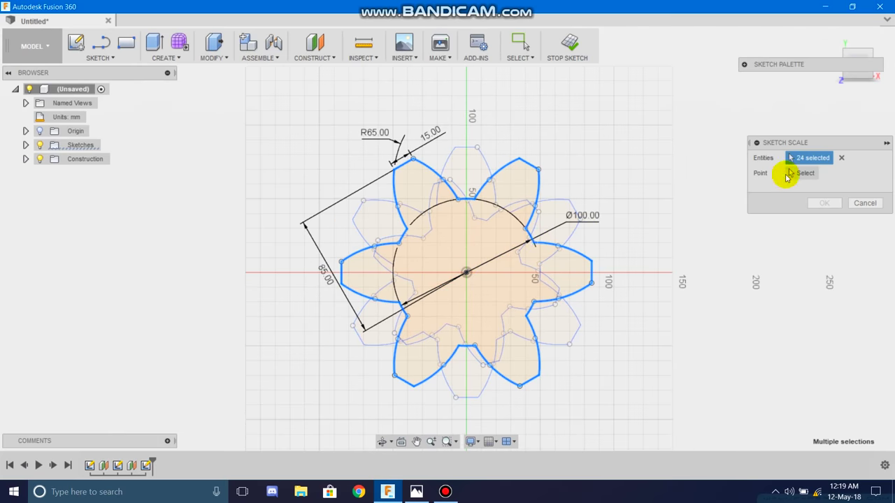
Scale the selected outline by 0.5 about the sketch's centre point
{"action": "left_click", "coordinate": [796, 173]}
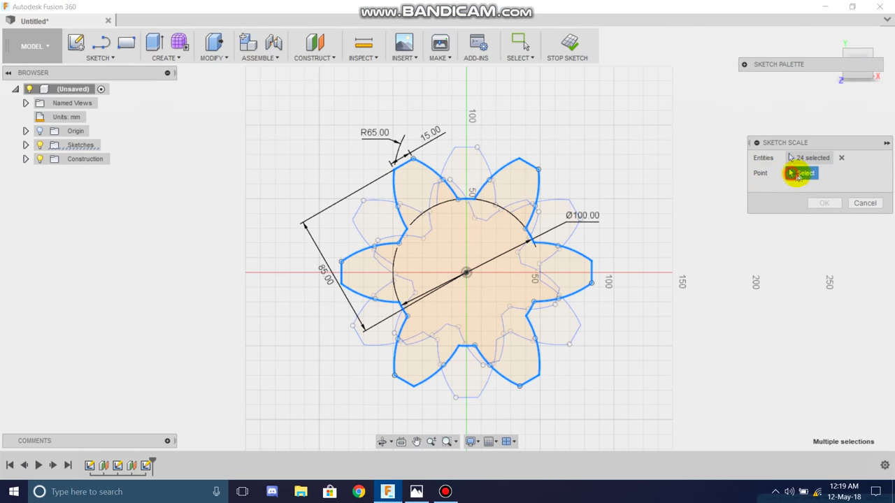
{"action": "left_click", "coordinate": [466, 273]}
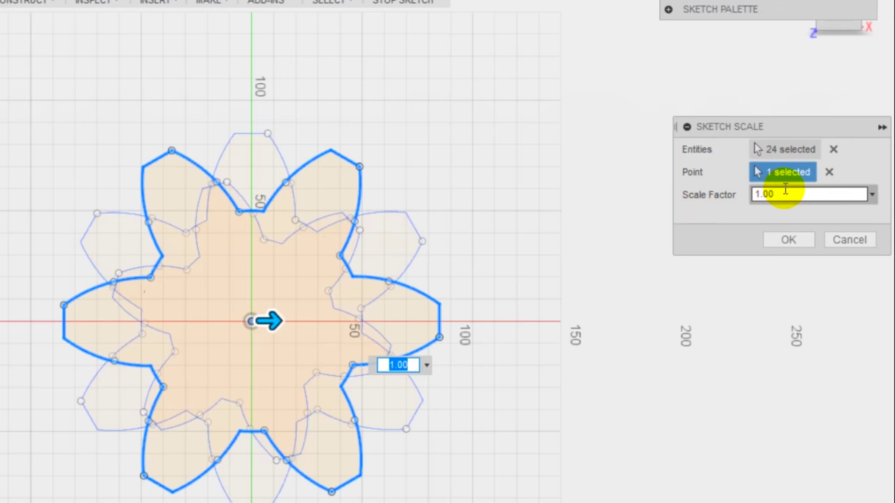
{"action": "left_click_drag", "start_coordinate": [785, 191], "coordinate": [762, 194]}
{"action": "type", "text": "0.5"}
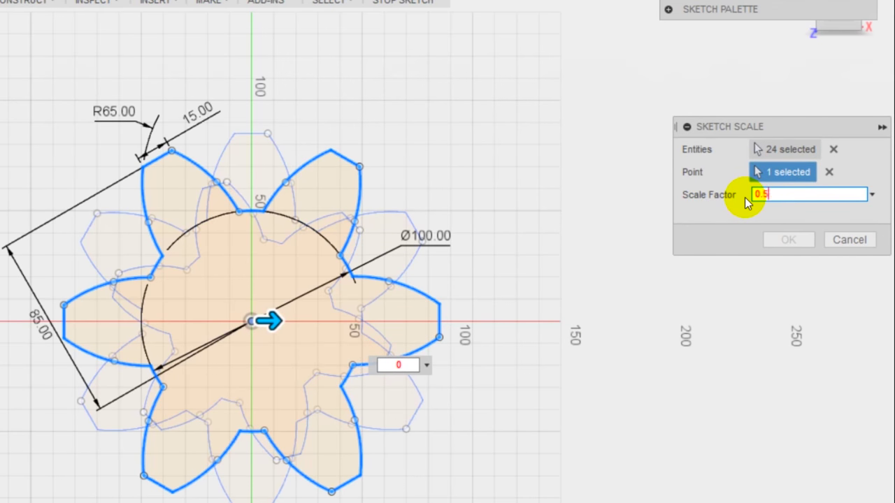
{"action": "key", "text": "Return"}
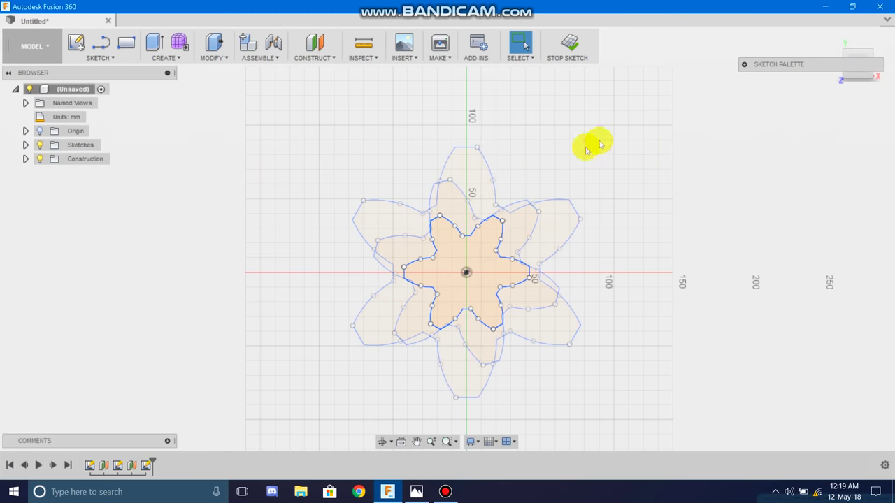
Stop the sketch and start a loft through the large, middle and small star profiles
{"action": "left_click", "coordinate": [579, 59]}
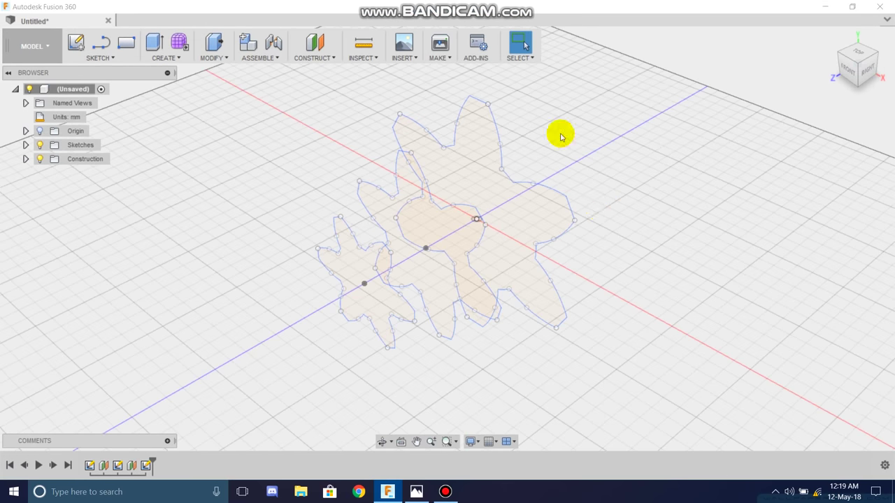
{"action": "left_click", "coordinate": [162, 56]}
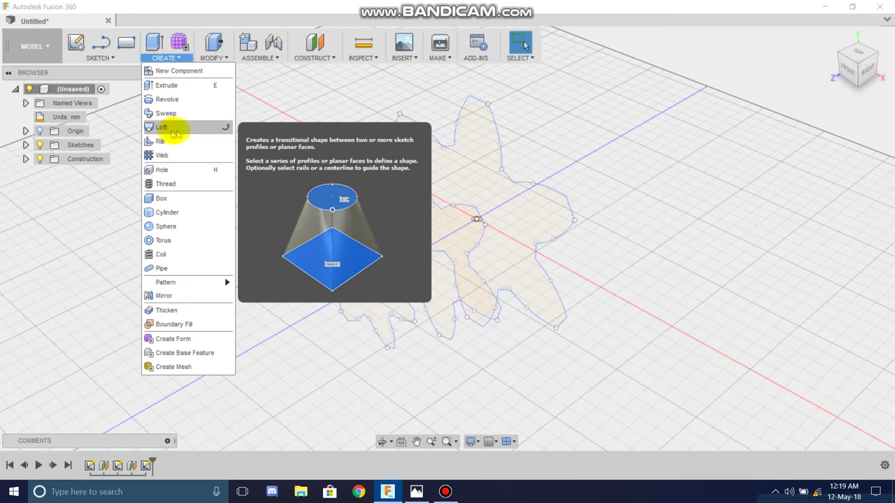
{"action": "left_click", "coordinate": [173, 131]}
{"action": "left_click", "coordinate": [483, 183]}
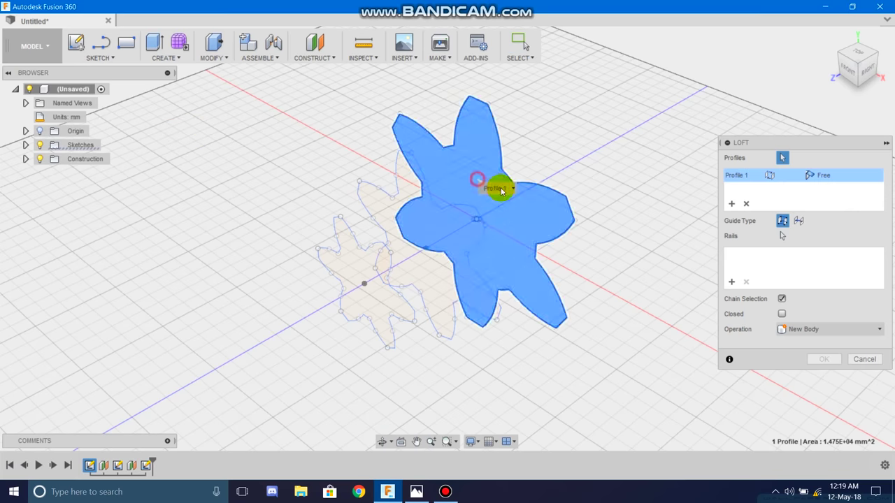
{"action": "left_click", "coordinate": [385, 219]}
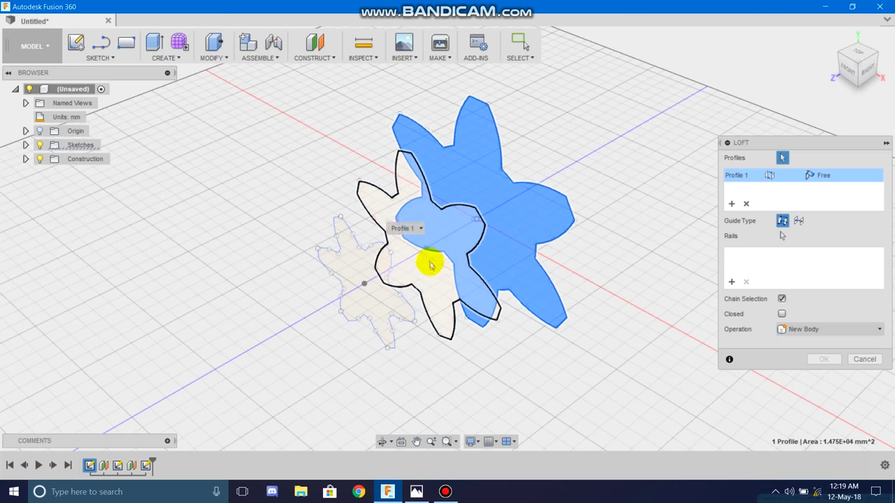
{"action": "left_click", "coordinate": [397, 204]}
{"action": "left_click", "coordinate": [399, 204]}
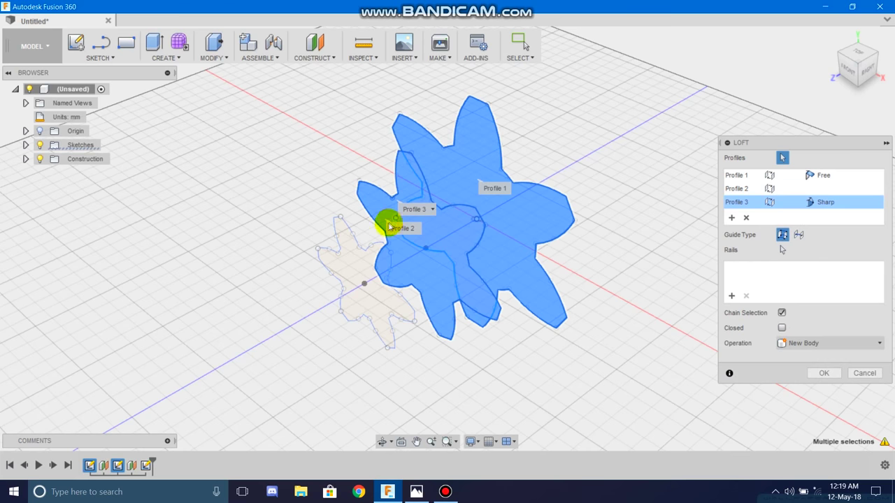
{"action": "left_click", "coordinate": [342, 266]}
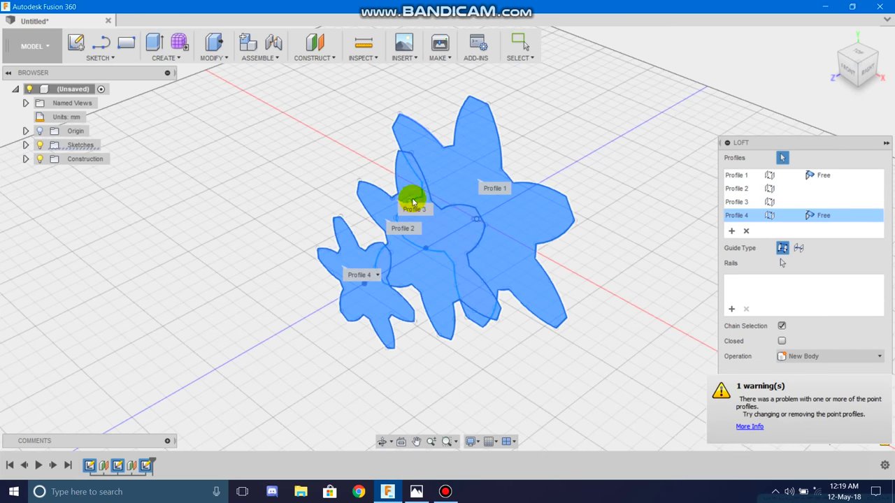
Remove the duplicate profile from the loft and create the twisted gear body
{"action": "left_click", "coordinate": [739, 202]}
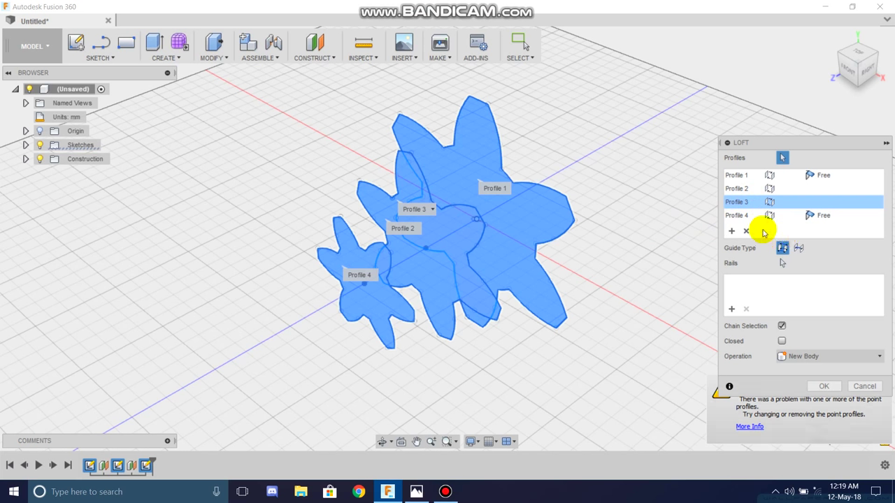
{"action": "left_click", "coordinate": [771, 201]}
{"action": "left_click", "coordinate": [778, 201]}
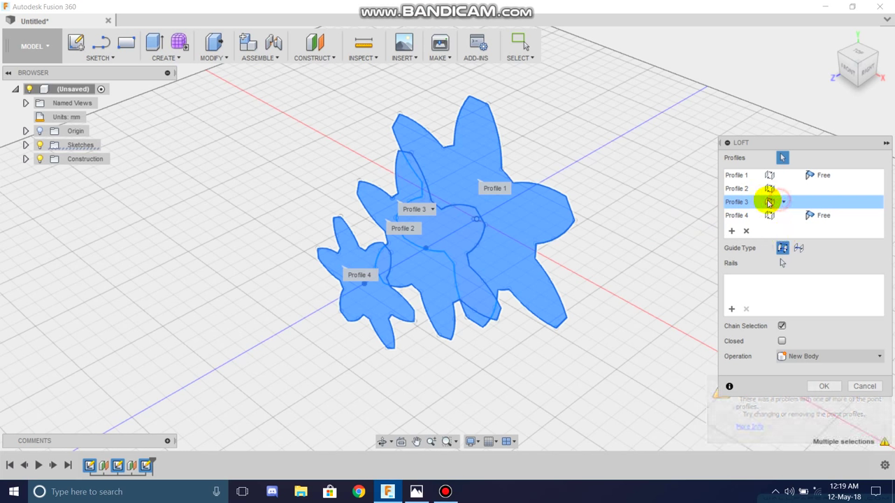
{"action": "left_click", "coordinate": [746, 229]}
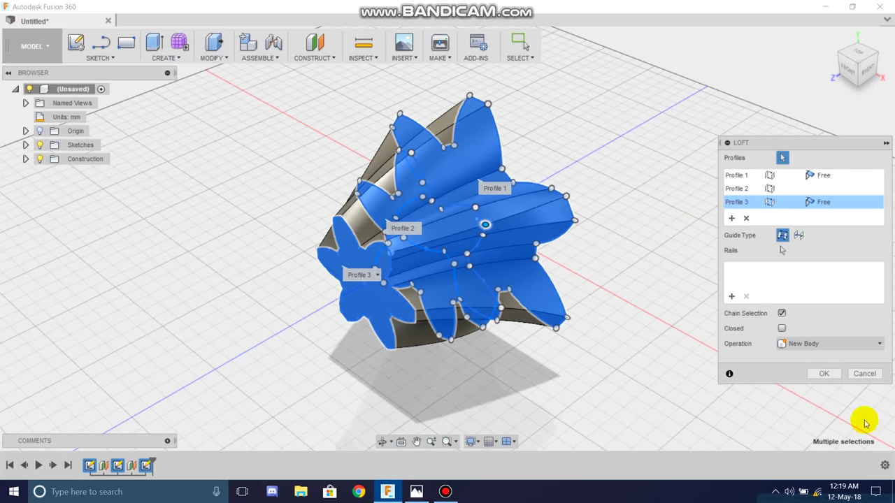
{"action": "left_click", "coordinate": [827, 375]}
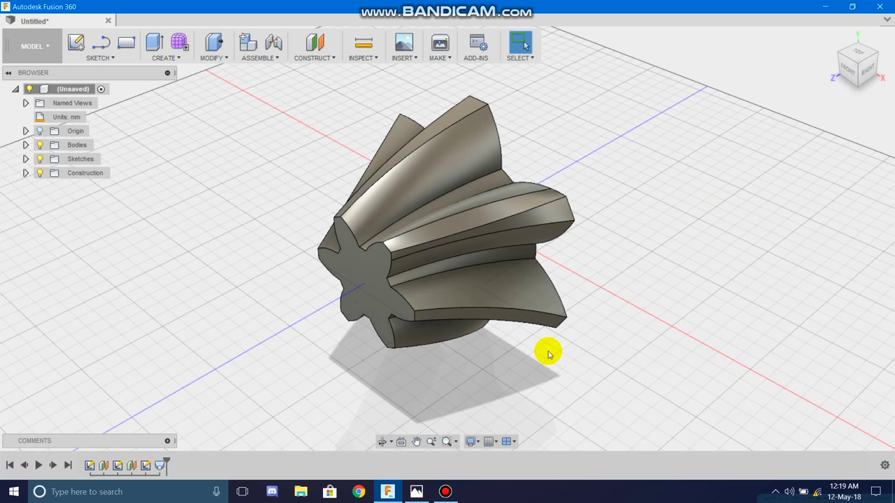
{"action": "mouse_move", "coordinate": [858, 64]}
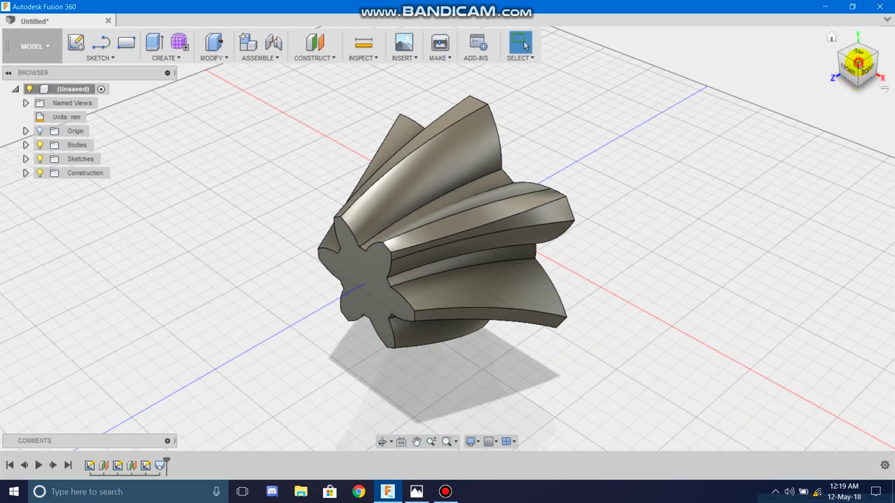
Orbit the model so the gear's star end faces forward
{"action": "mouse_move", "coordinate": [858, 64]}
{"action": "left_mouse_down"}
{"action": "mouse_move", "coordinate": [780, 49]}
{"action": "mouse_move", "coordinate": [851, 51]}
{"action": "mouse_move", "coordinate": [858, 63]}
{"action": "left_mouse_up"}
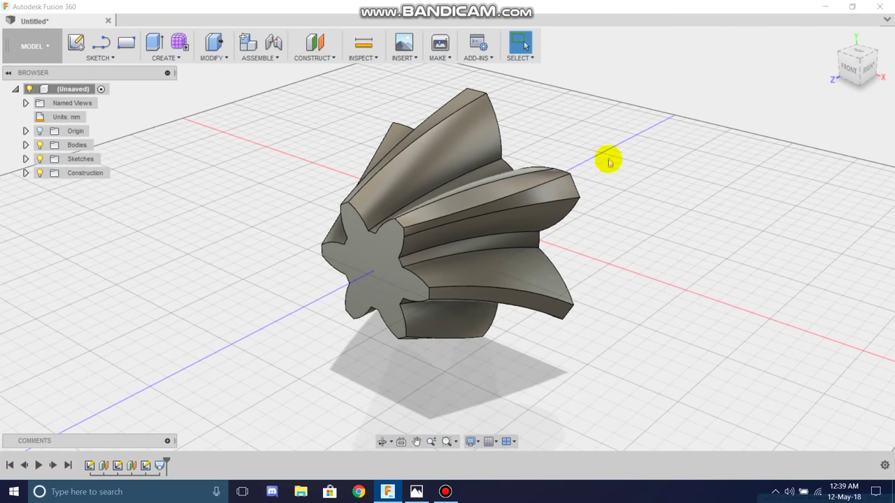
{"action": "left_click_drag", "start_coordinate": [858, 63], "coordinate": [480, 56]}
{"action": "left_click", "coordinate": [76, 42]}
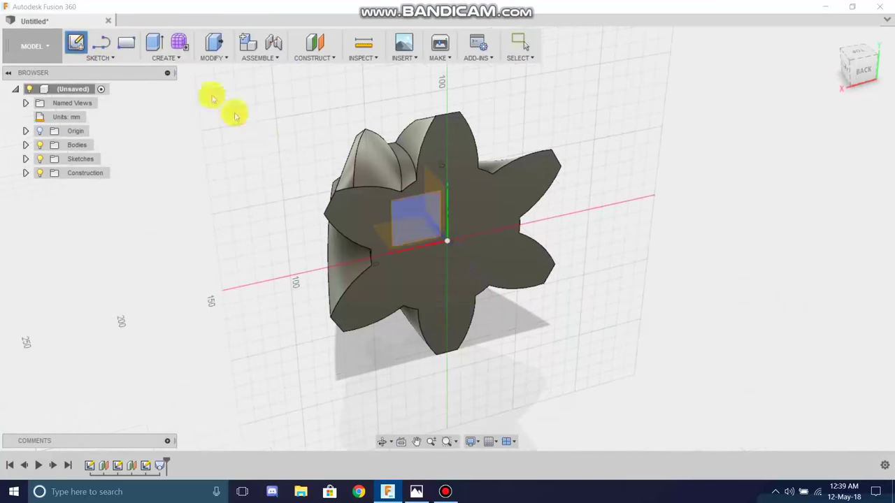
Sketch a 90 mm diameter circle centred at the origin on the gear's star end face
{"action": "left_click", "coordinate": [473, 219]}
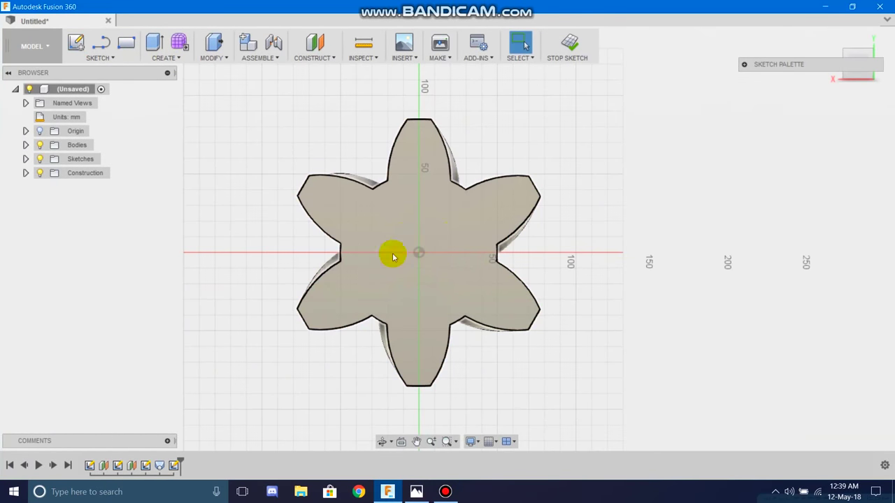
{"action": "left_click", "coordinate": [101, 57]}
{"action": "mouse_move", "coordinate": [88, 137]}
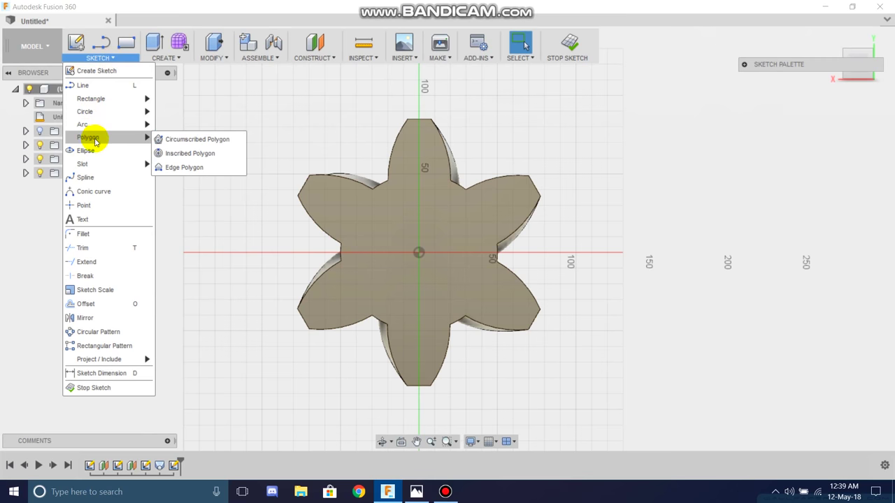
{"action": "left_click", "coordinate": [190, 114]}
{"action": "left_click", "coordinate": [418, 252]}
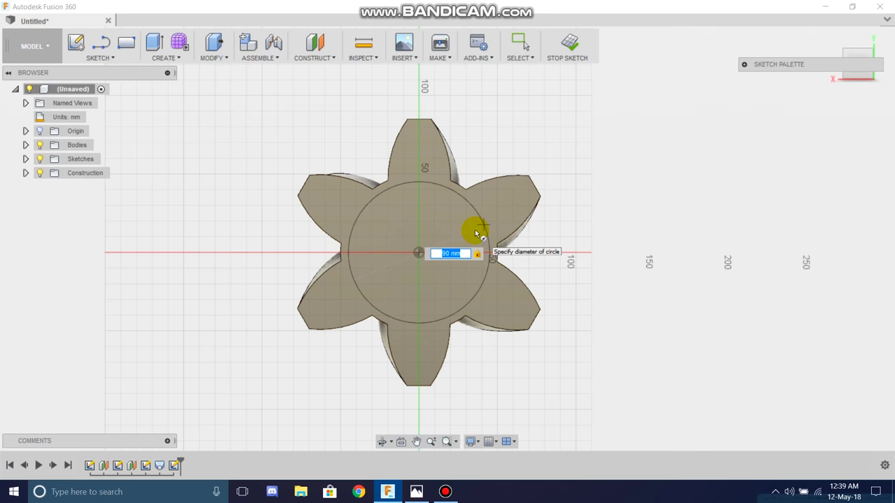
{"action": "key", "text": "Return"}
{"action": "key", "text": "d"}
{"action": "left_click", "coordinate": [476, 229]}
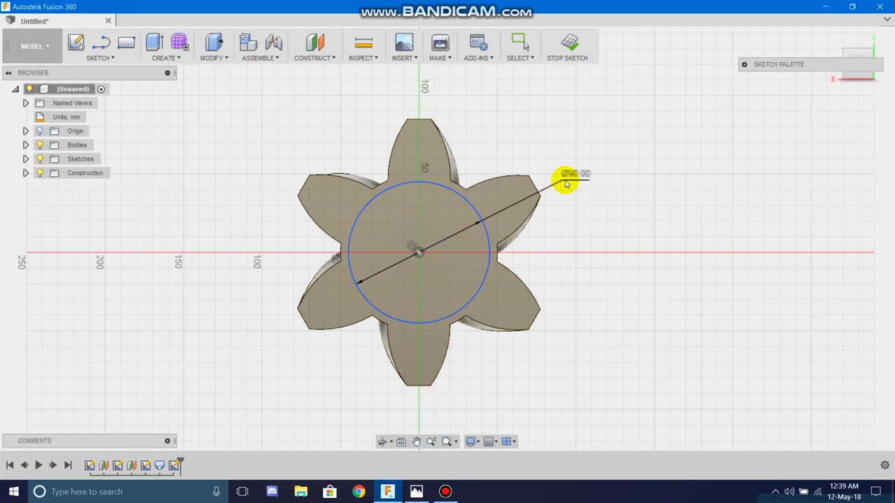
{"action": "left_click", "coordinate": [566, 182]}
{"action": "left_click", "coordinate": [575, 48]}
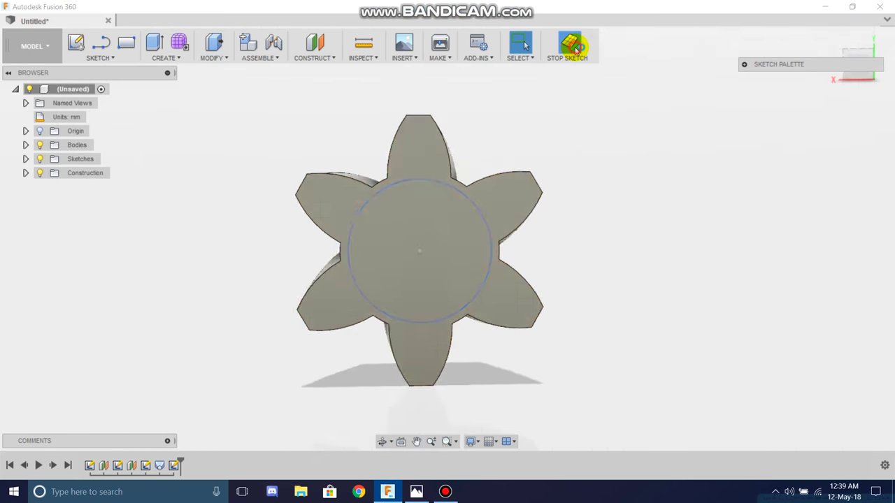
Extrude the 90 mm circle 5 mm, joined to the gear
{"action": "left_click", "coordinate": [162, 58]}
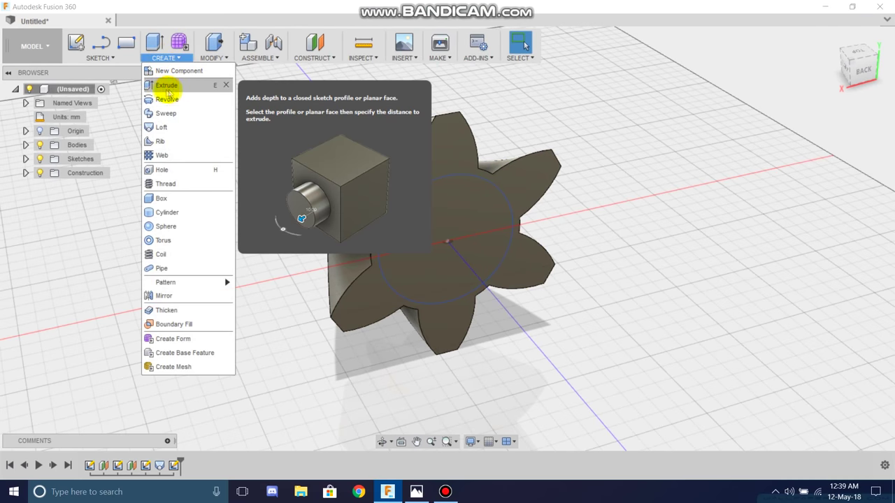
{"action": "left_click", "coordinate": [163, 86]}
{"action": "left_click", "coordinate": [462, 230]}
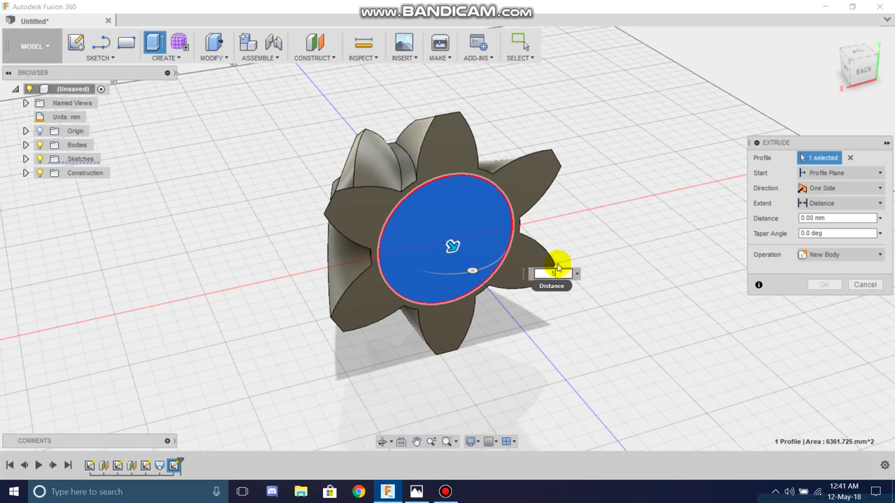
{"action": "type", "text": "5"}
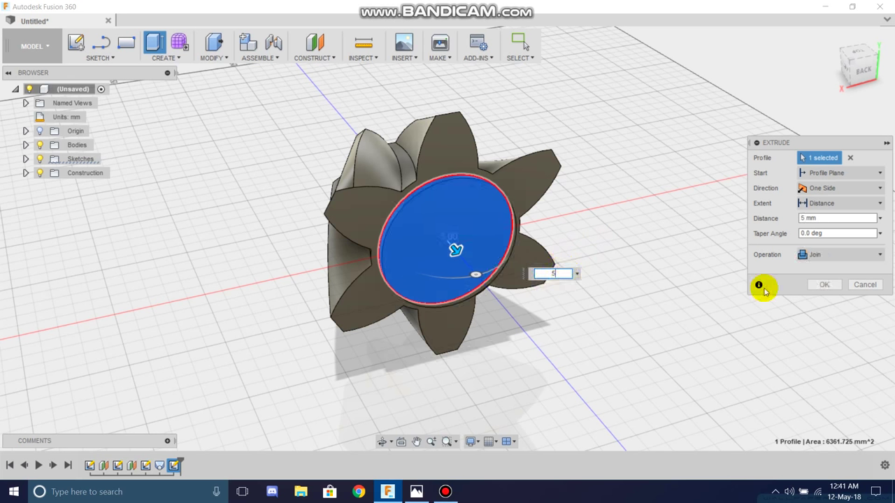
{"action": "left_click", "coordinate": [819, 286]}
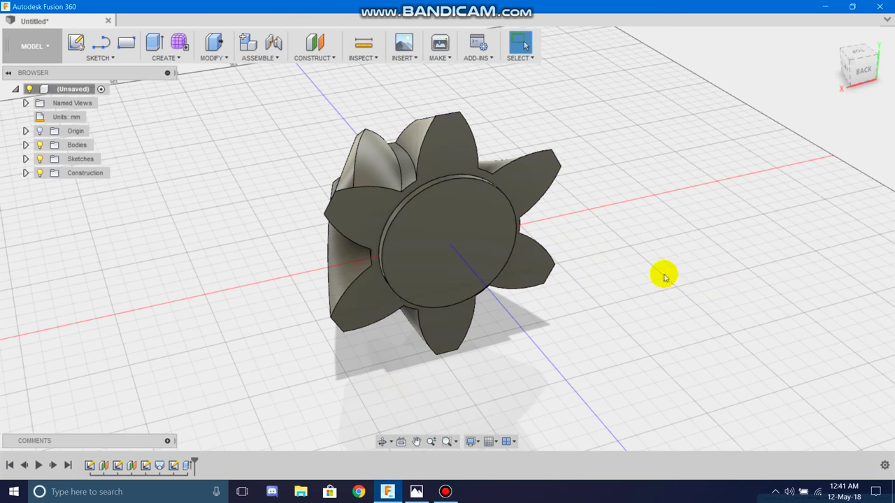
Sketch a 78 mm diameter circle at the origin on the round boss's end face
{"action": "left_click", "coordinate": [75, 42]}
{"action": "left_click", "coordinate": [432, 221]}
{"action": "left_click", "coordinate": [472, 231]}
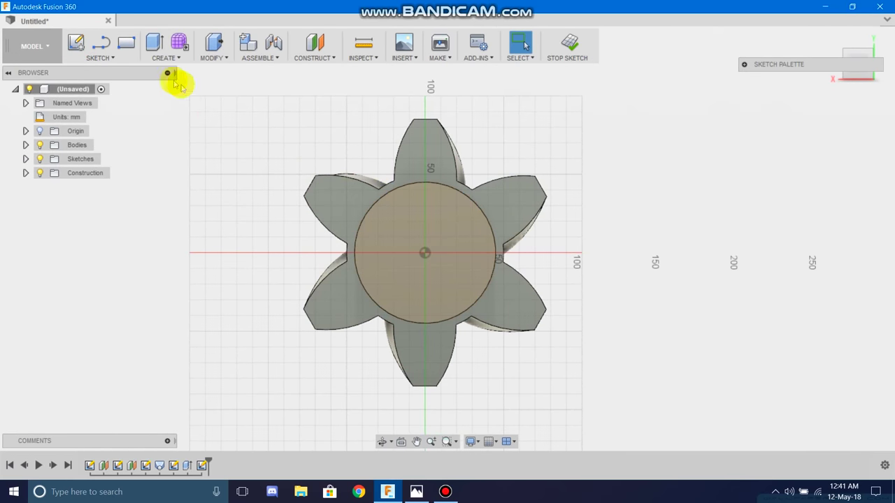
{"action": "left_click", "coordinate": [110, 58]}
{"action": "mouse_move", "coordinate": [85, 112]}
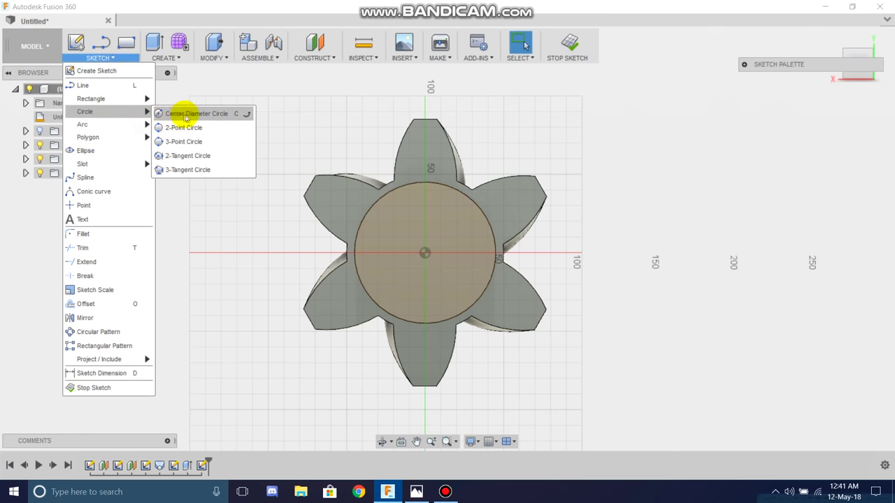
{"action": "left_click", "coordinate": [186, 115]}
{"action": "left_click", "coordinate": [424, 252]}
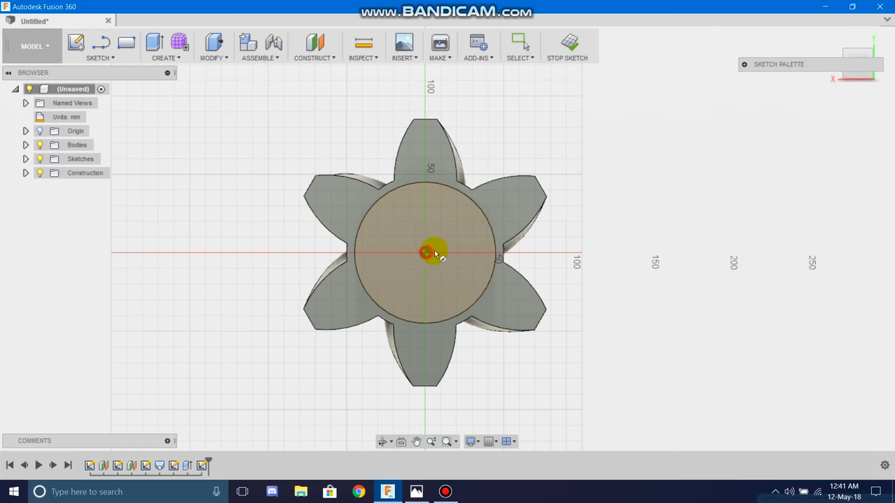
{"action": "type", "text": "78"}
{"action": "key", "text": "Tab"}
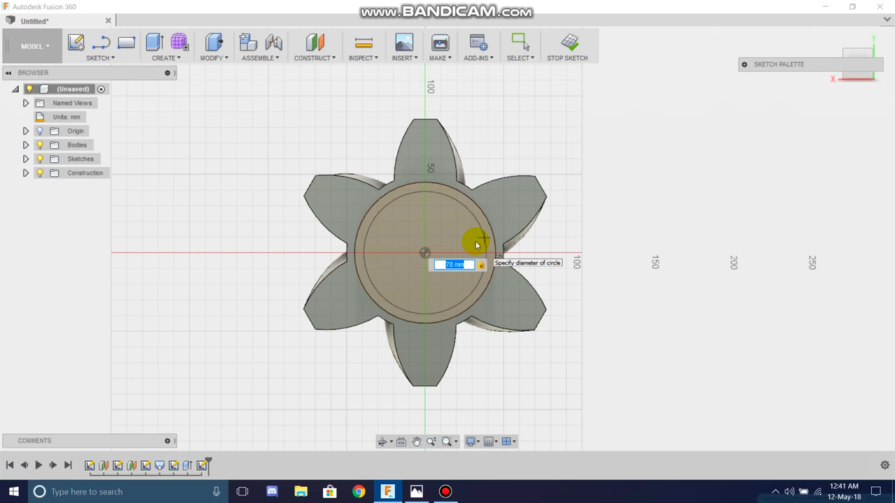
{"action": "key", "text": "Return"}
{"action": "key", "text": "Escape"}
{"action": "left_click_drag", "start_coordinate": [457, 240], "coordinate": [593, 178]}
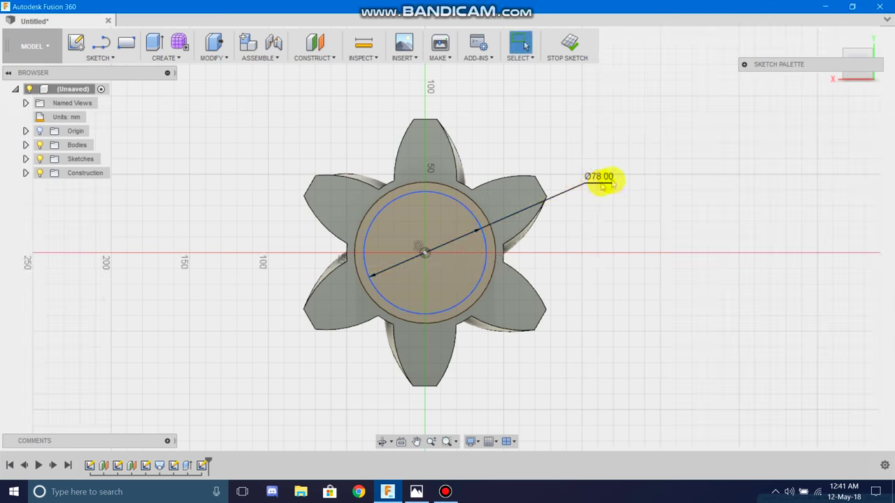
{"action": "left_click", "coordinate": [570, 44]}
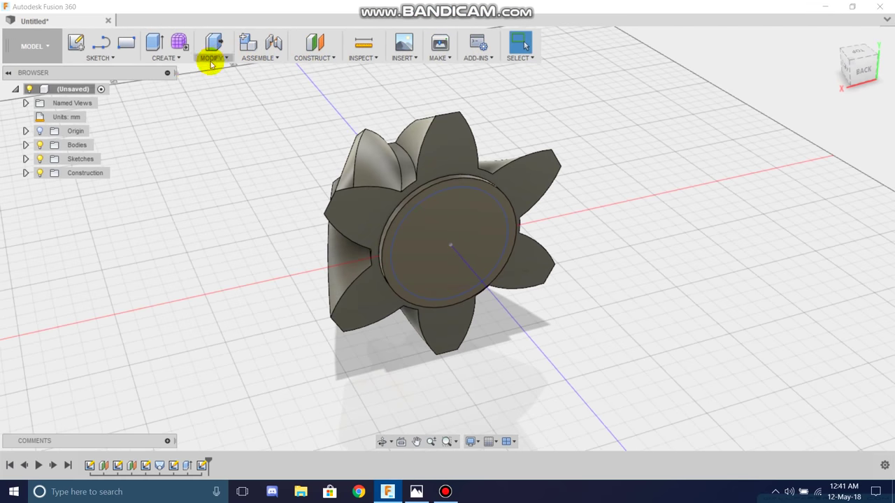
Extrude the 78 mm circle 46 mm as a shaft joined to the gear
{"action": "left_click", "coordinate": [174, 61]}
{"action": "left_click", "coordinate": [171, 83]}
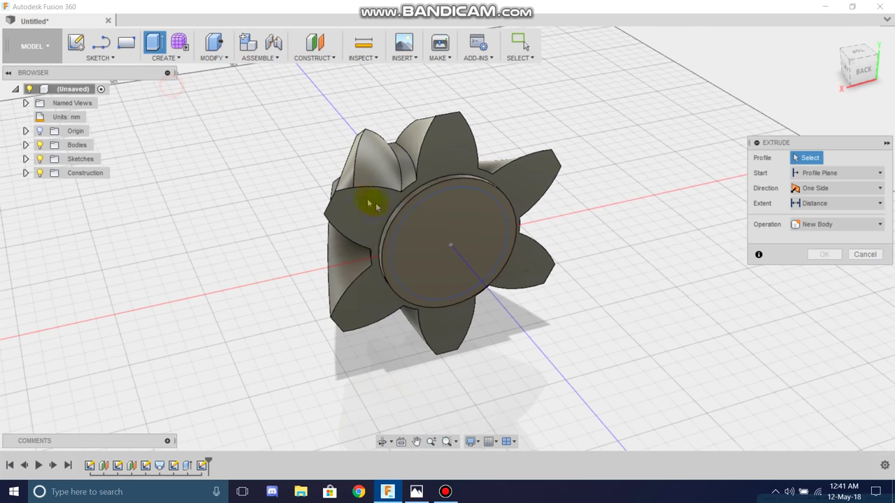
{"action": "left_click", "coordinate": [441, 228]}
{"action": "type", "text": "4"}
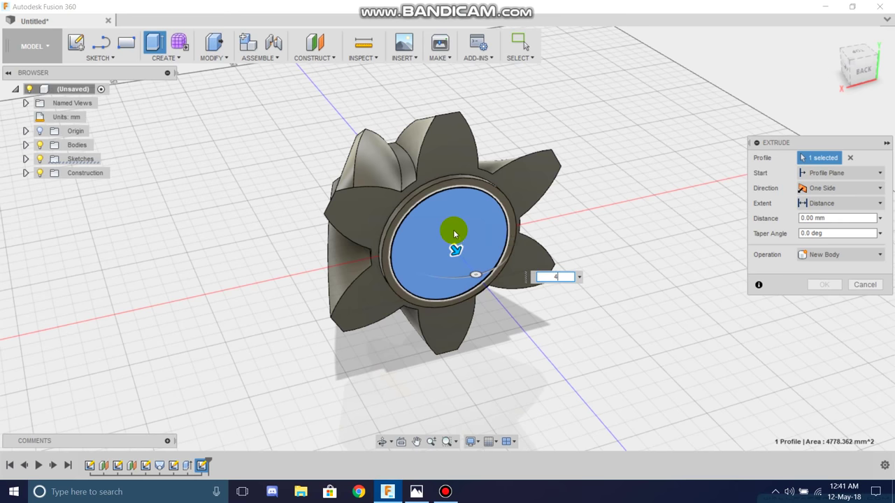
{"action": "type", "text": "6"}
{"action": "left_click", "coordinate": [596, 305]}
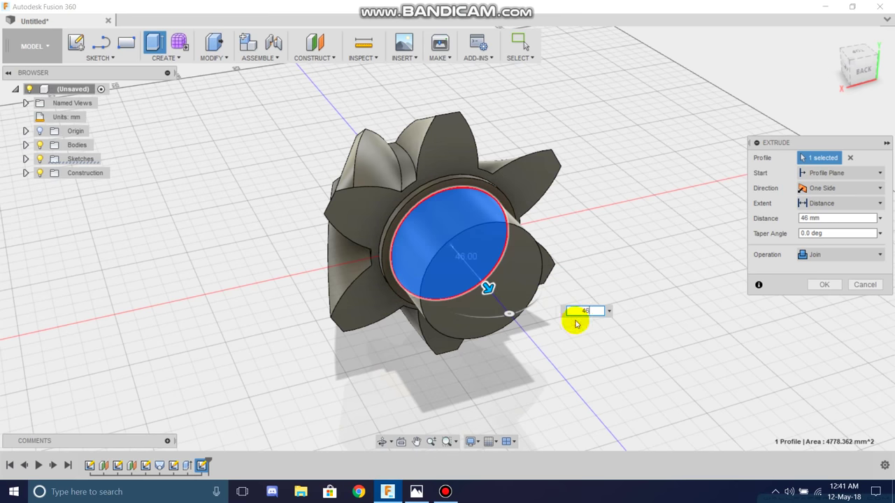
{"action": "left_click", "coordinate": [821, 285]}
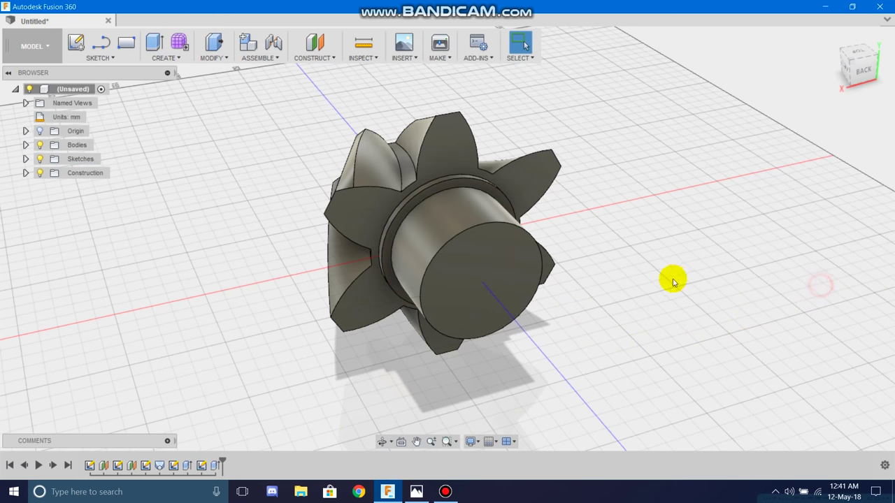
Sketch a 76 mm diameter circle at the origin on the shaft's end face
{"action": "left_click", "coordinate": [77, 57]}
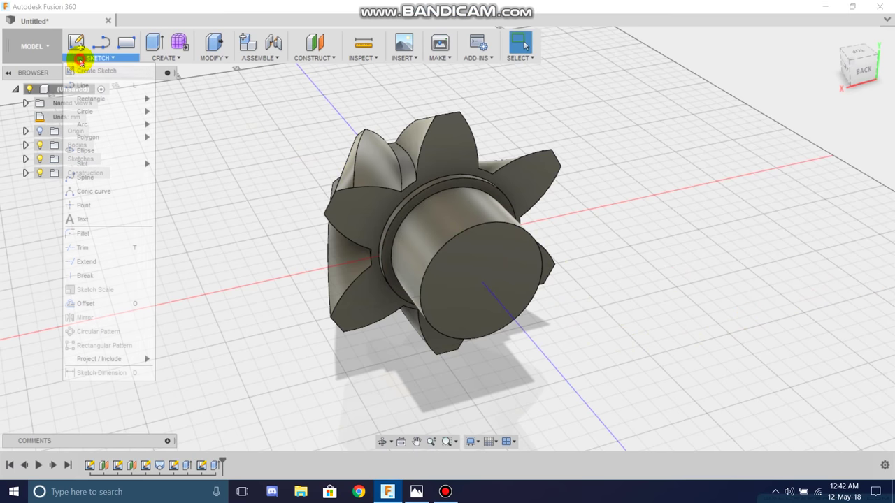
{"action": "left_click", "coordinate": [75, 43]}
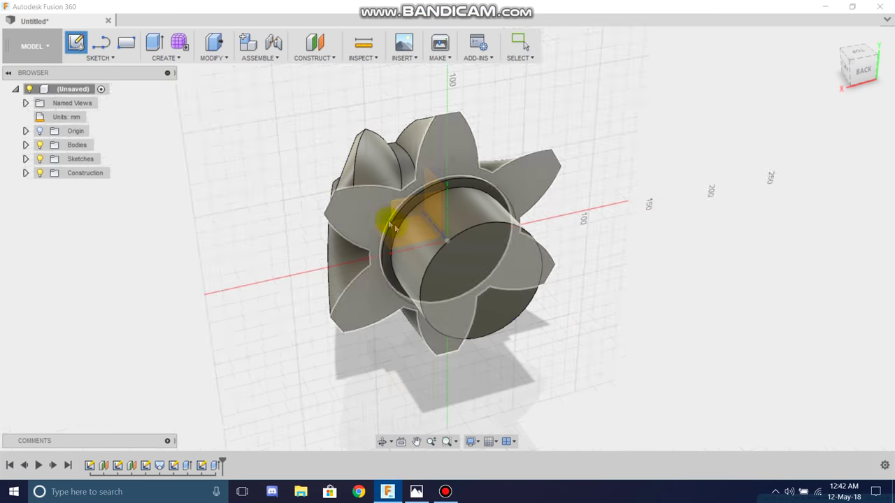
{"action": "middle_click_drag", "start_coordinate": [380, 216], "coordinate": [485, 279], "text": "shift"}
{"action": "left_click", "coordinate": [485, 279]}
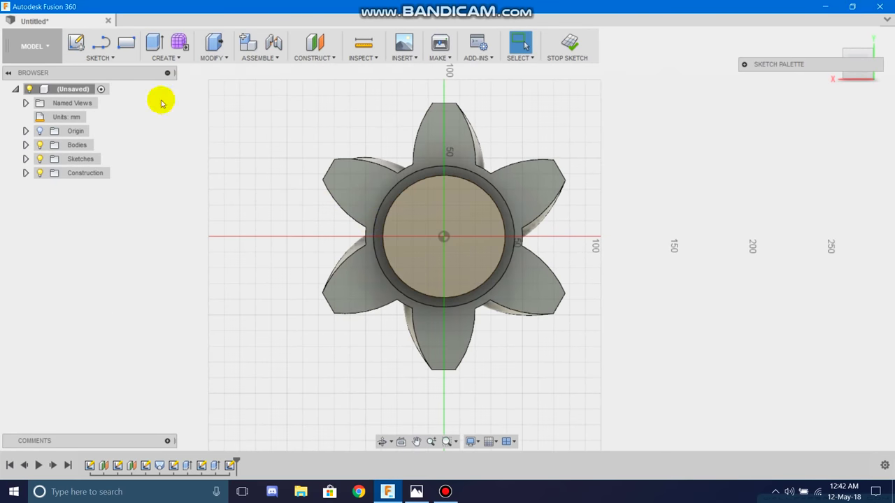
{"action": "left_click", "coordinate": [97, 57]}
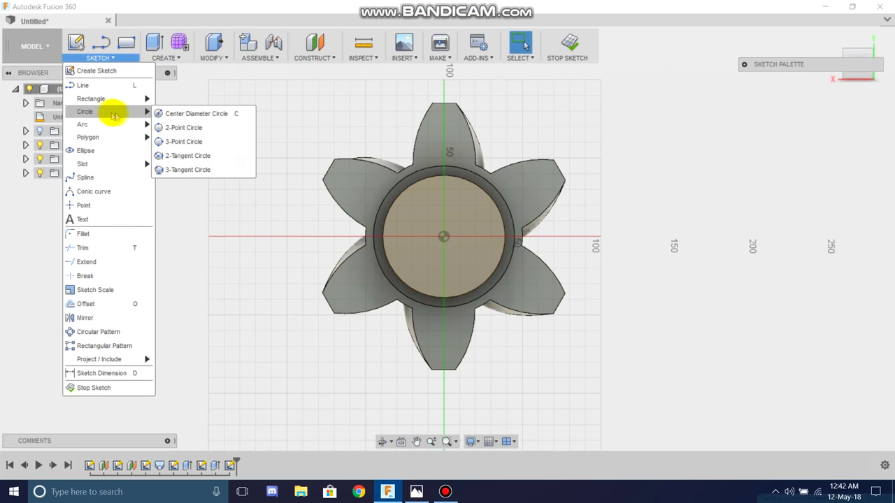
{"action": "left_click", "coordinate": [174, 115]}
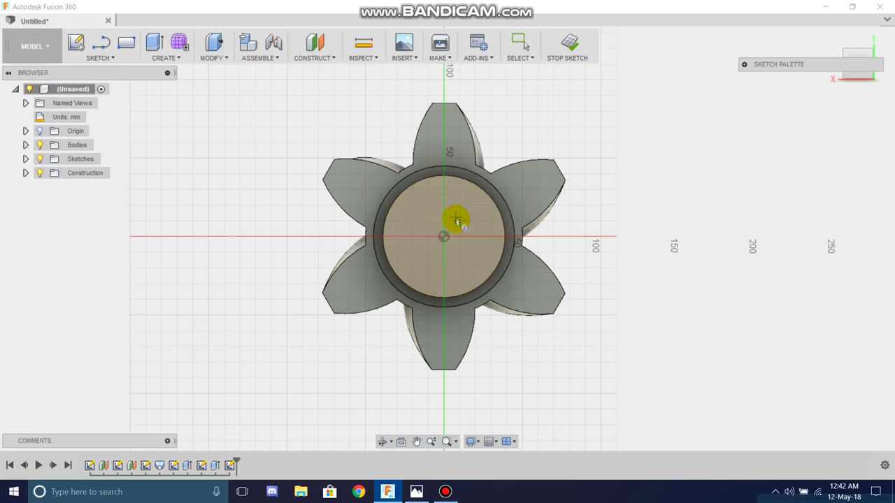
{"action": "left_click", "coordinate": [444, 239]}
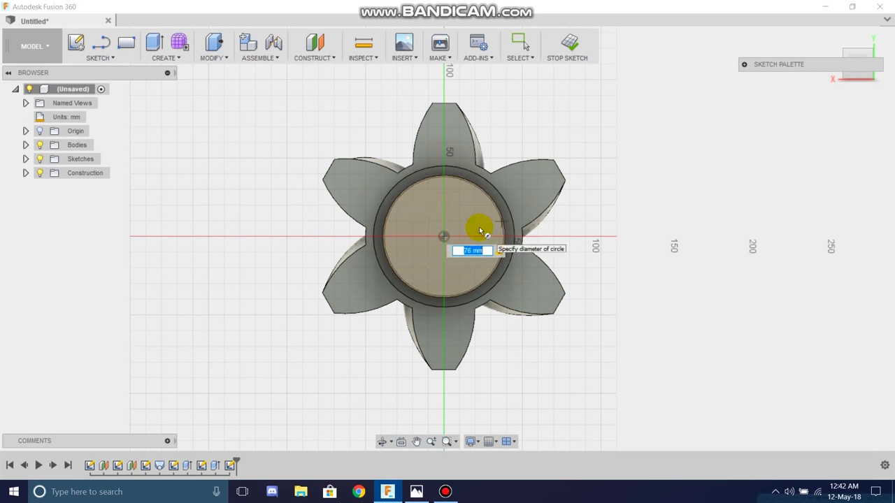
{"action": "key", "text": "Return"}
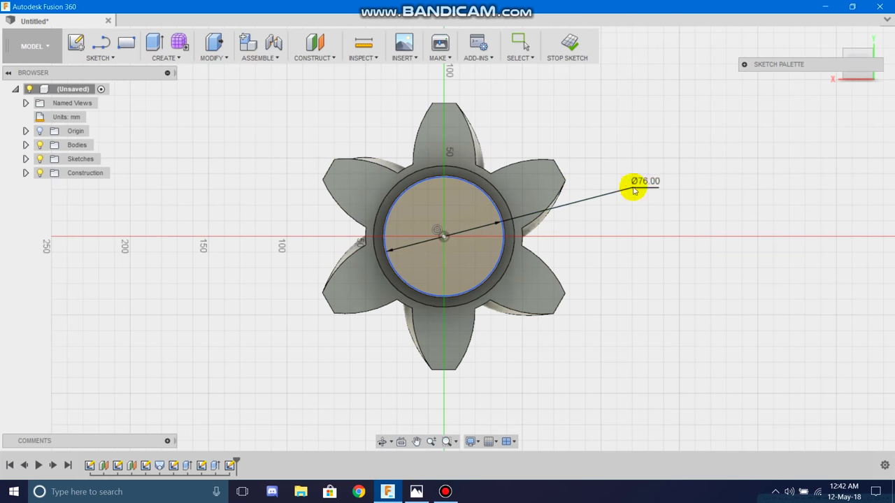
{"action": "key", "text": "Escape"}
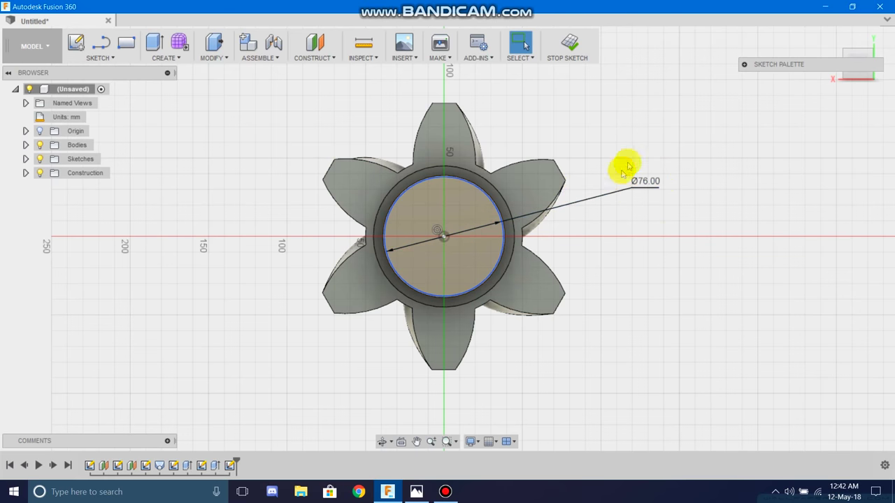
{"action": "left_click", "coordinate": [614, 192]}
{"action": "left_click", "coordinate": [608, 123]}
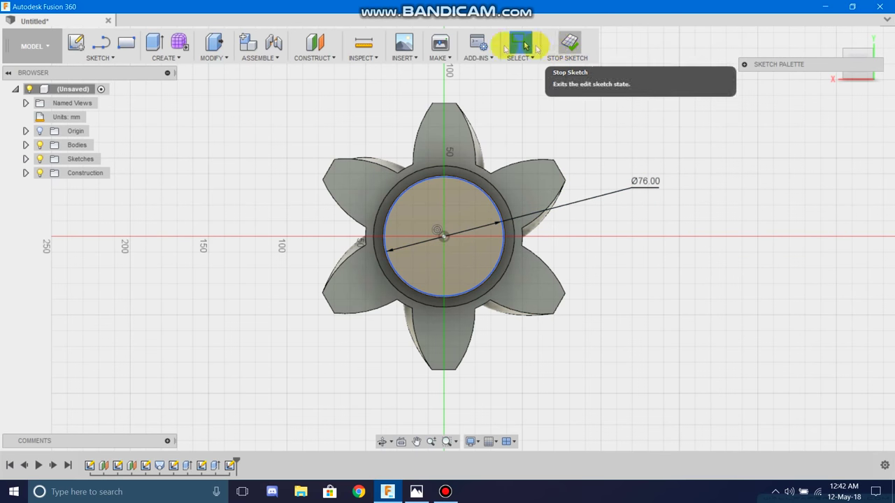
Extrude the 76 mm circle 10 mm, joined onto the shaft
{"action": "left_click", "coordinate": [165, 58]}
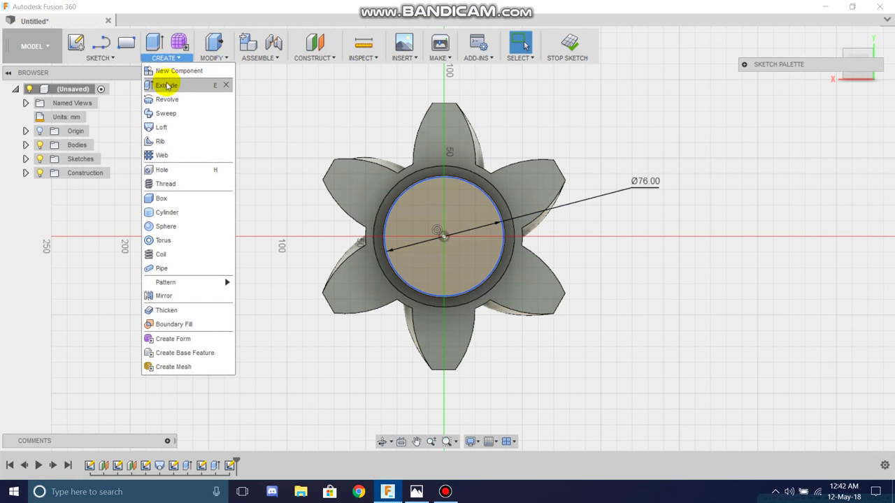
{"action": "left_click", "coordinate": [165, 83]}
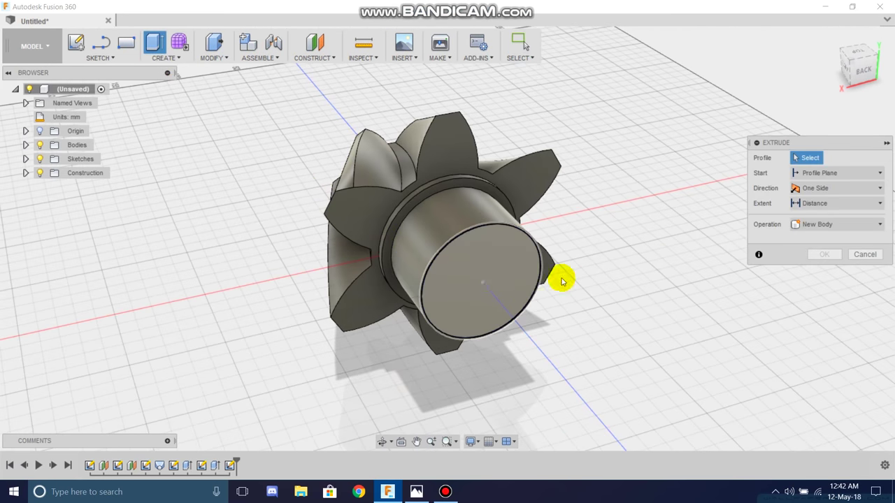
{"action": "left_click", "coordinate": [493, 267]}
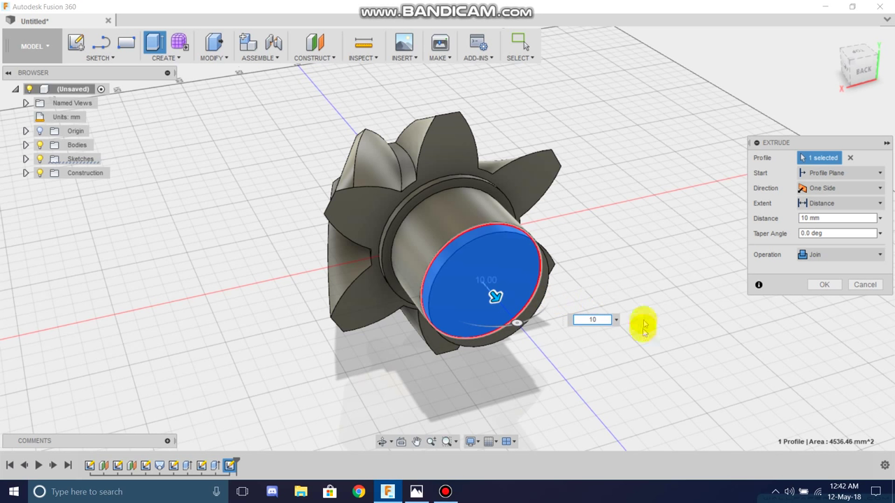
{"action": "left_click", "coordinate": [823, 284]}
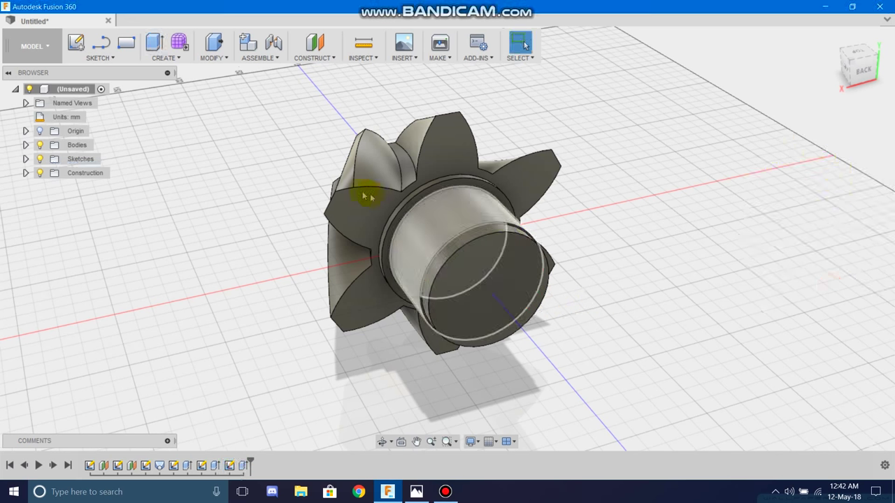
Draw a Ø65 mm circle centred at the origin on the step's end face, ready to extrude
{"action": "left_click", "coordinate": [75, 43]}
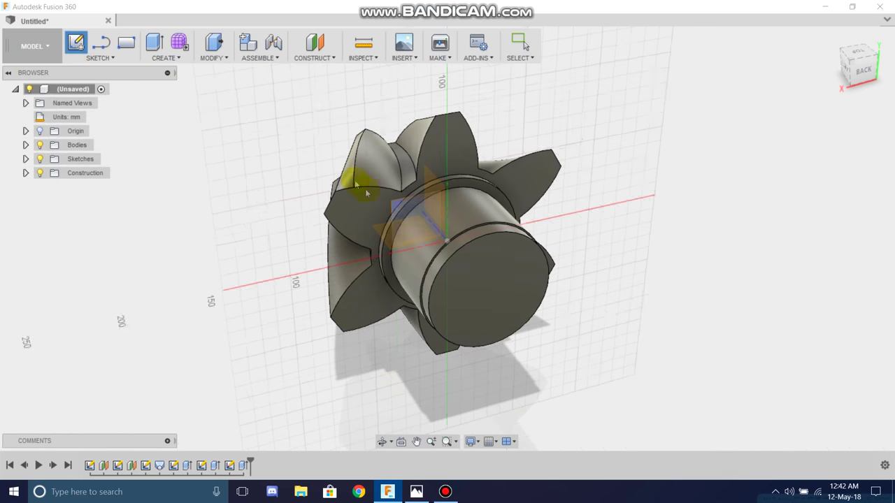
{"action": "left_click", "coordinate": [494, 271]}
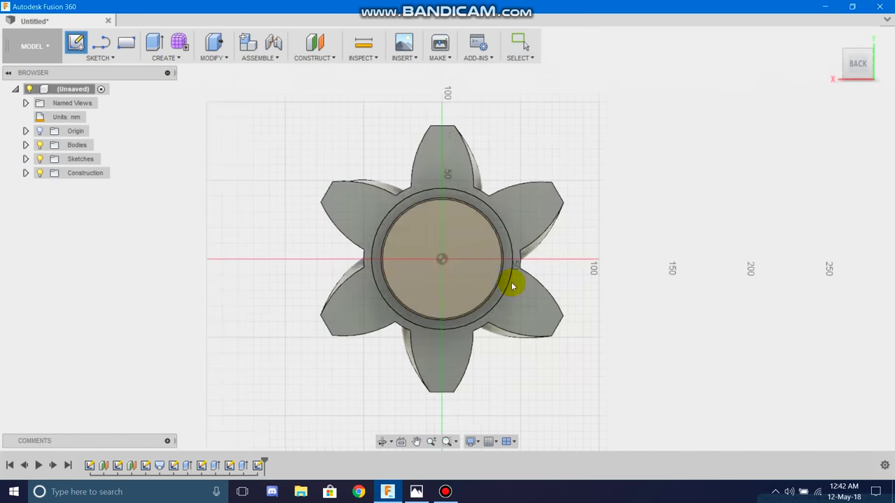
{"action": "left_click", "coordinate": [109, 57]}
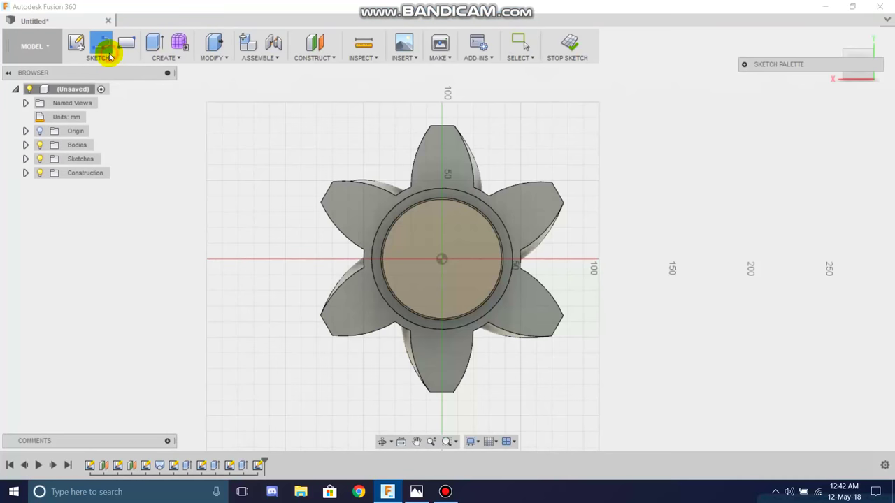
{"action": "left_click", "coordinate": [107, 59]}
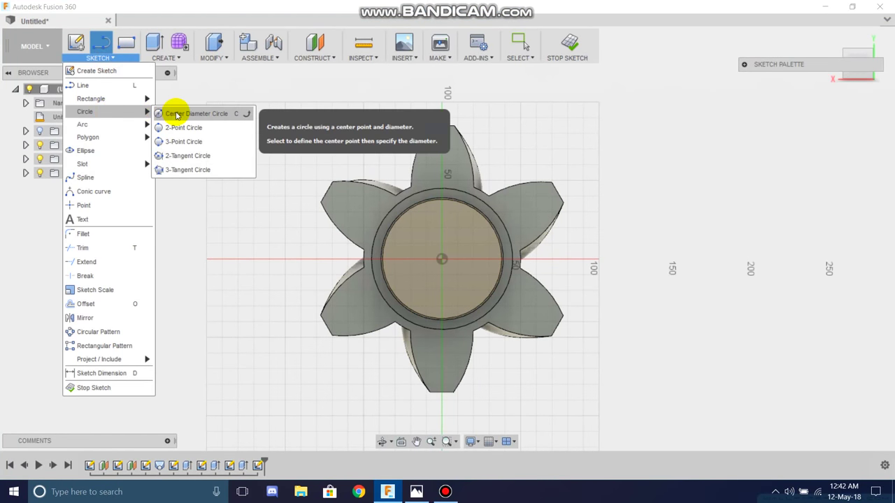
{"action": "left_click", "coordinate": [177, 113]}
{"action": "left_click", "coordinate": [448, 249]}
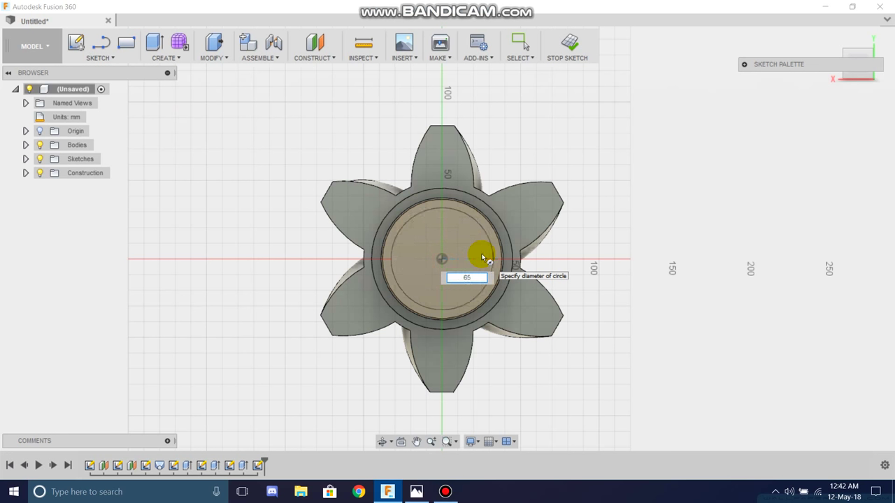
{"action": "key", "text": "Return"}
{"action": "key", "text": "Escape"}
{"action": "left_click", "coordinate": [608, 200]}
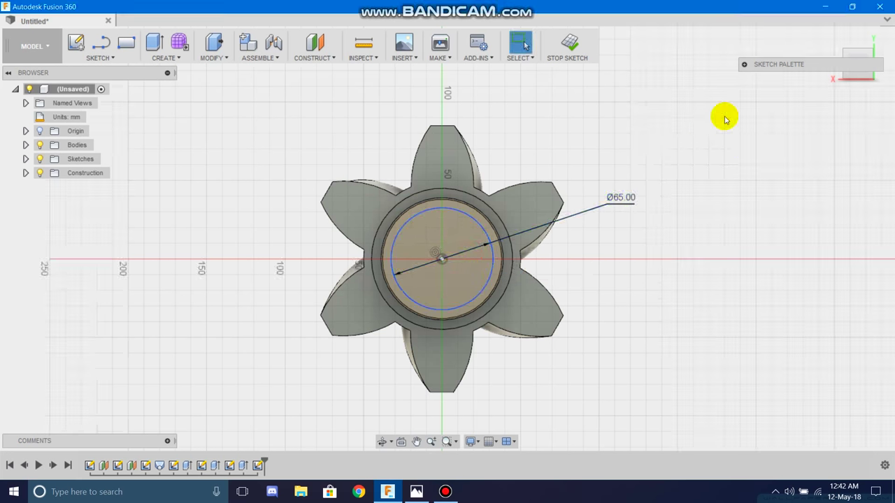
{"action": "left_click_drag", "start_coordinate": [753, 69], "coordinate": [764, 120]}
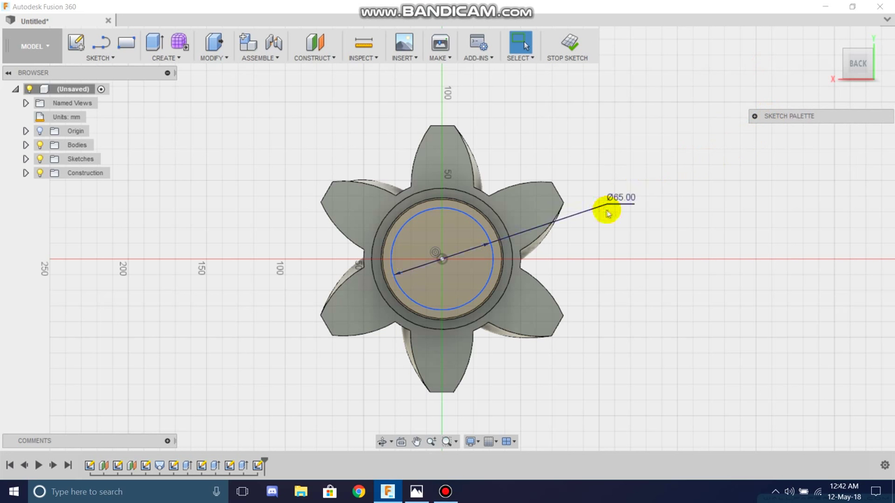
{"action": "left_click", "coordinate": [168, 55]}
{"action": "left_click", "coordinate": [170, 83]}
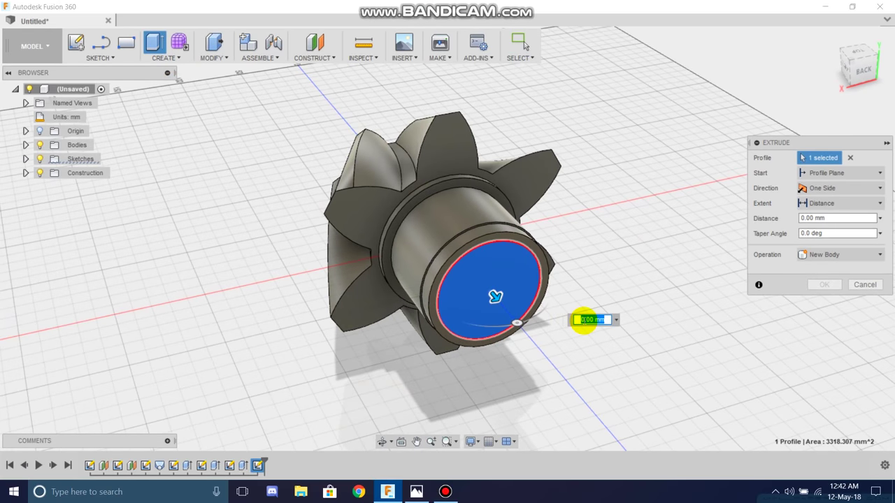
Extrude the 65 mm circle 22 mm, joined onto the existing body
{"action": "type", "text": "22"}
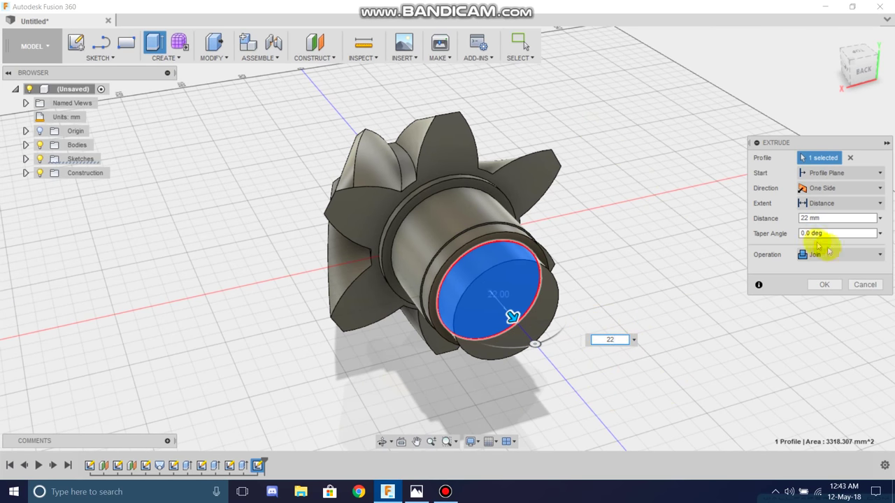
{"action": "left_click", "coordinate": [825, 281]}
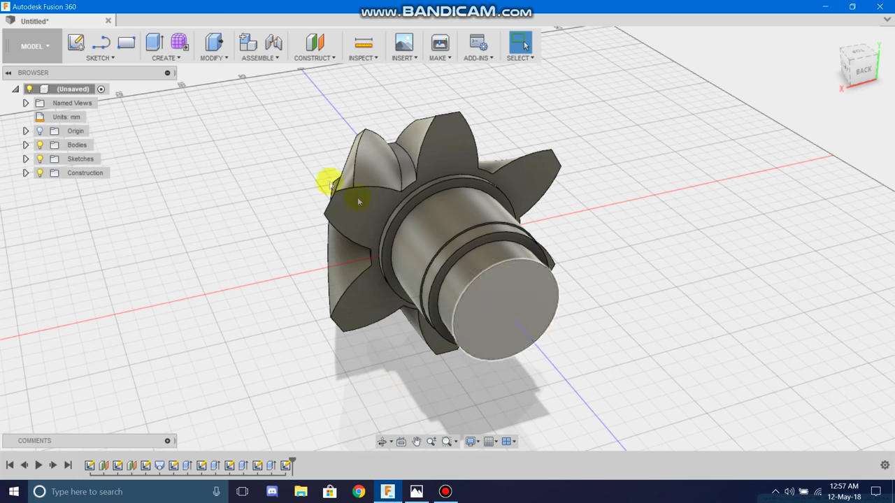
{"action": "left_click", "coordinate": [75, 42]}
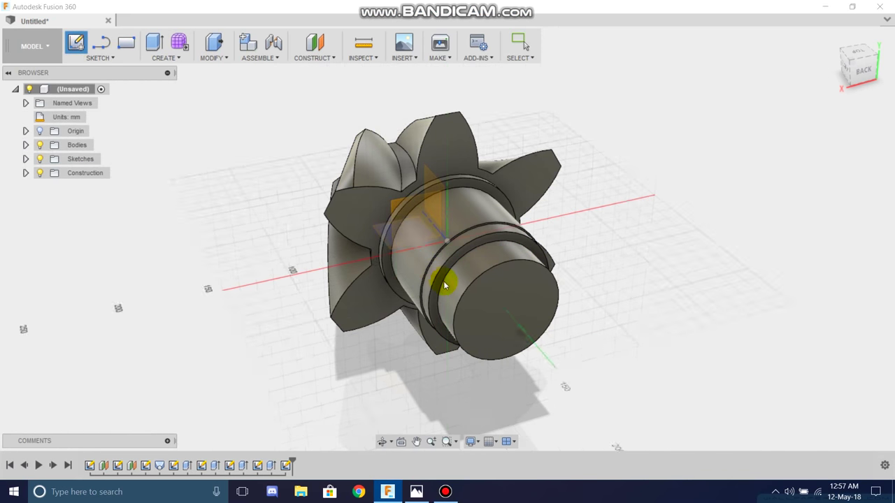
On the shaft end face, draw a Ø76 mm circle at the origin with its dimension outside
{"action": "left_click", "coordinate": [493, 303]}
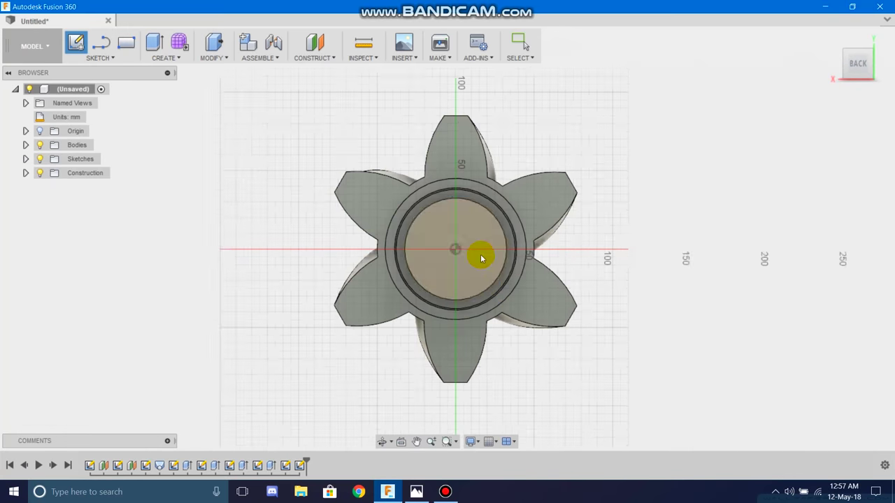
{"action": "left_click", "coordinate": [98, 58]}
{"action": "mouse_move", "coordinate": [84, 111]}
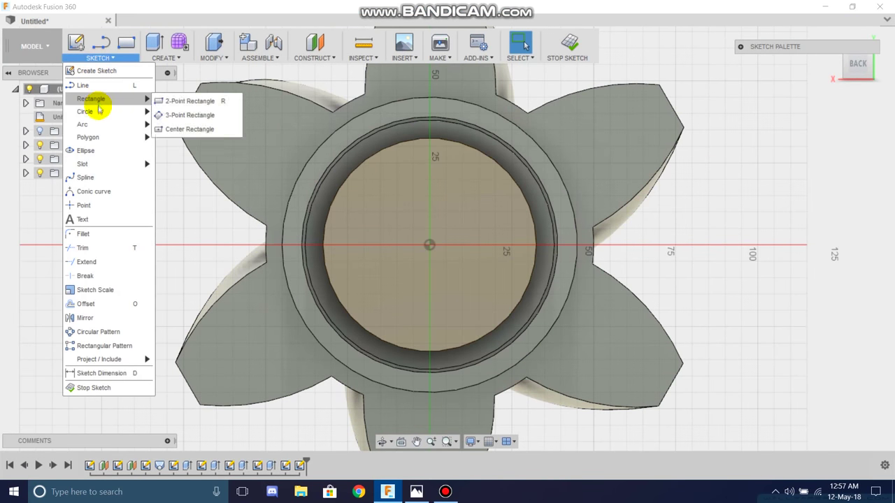
{"action": "left_click", "coordinate": [202, 113]}
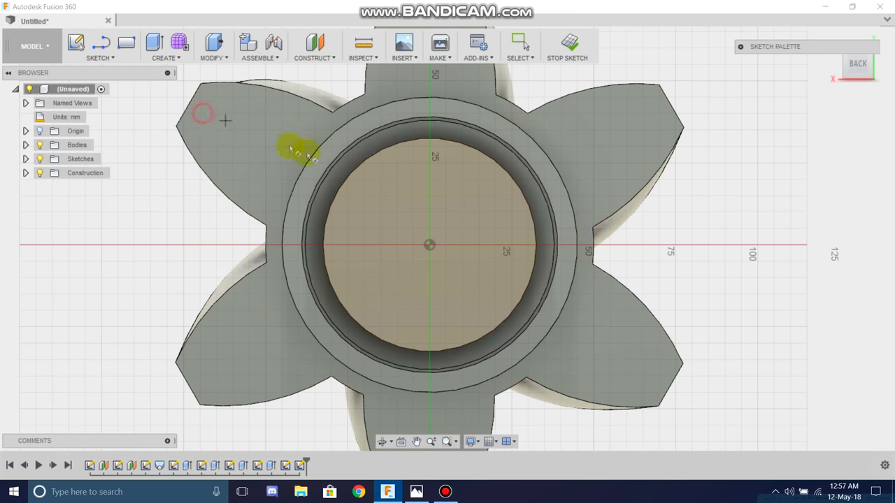
{"action": "left_click", "coordinate": [429, 246]}
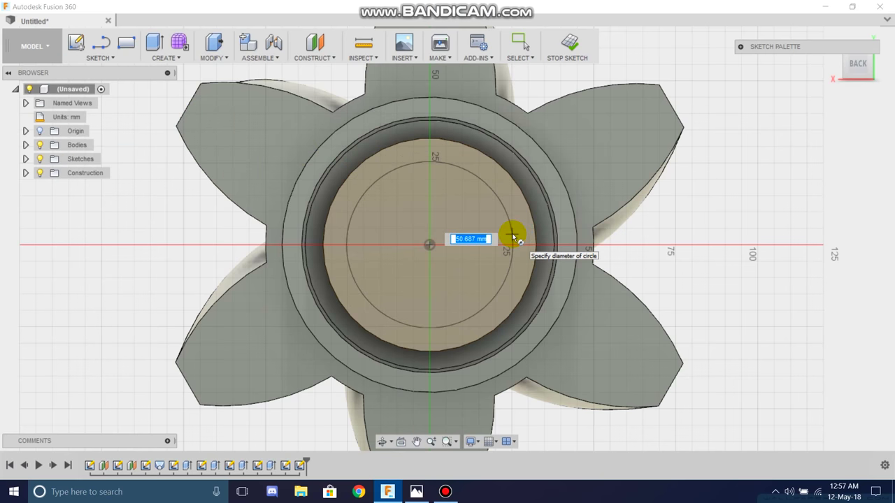
{"action": "type", "text": "76"}
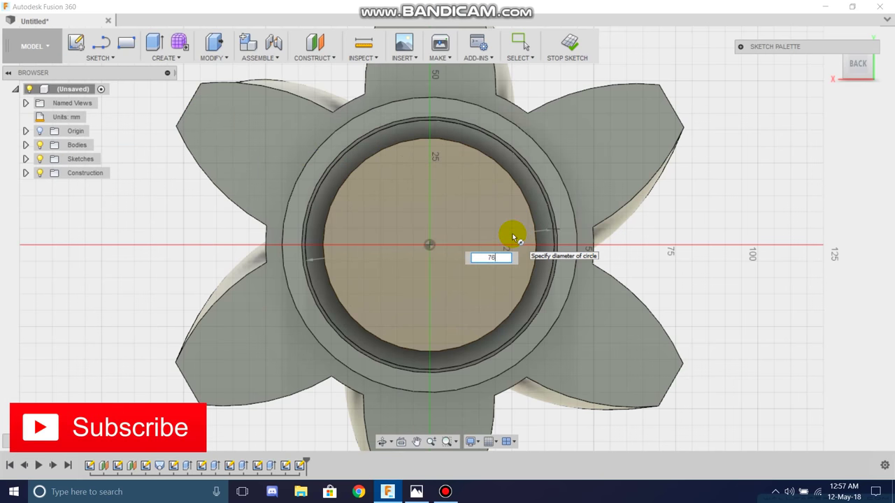
{"action": "key", "text": "Return"}
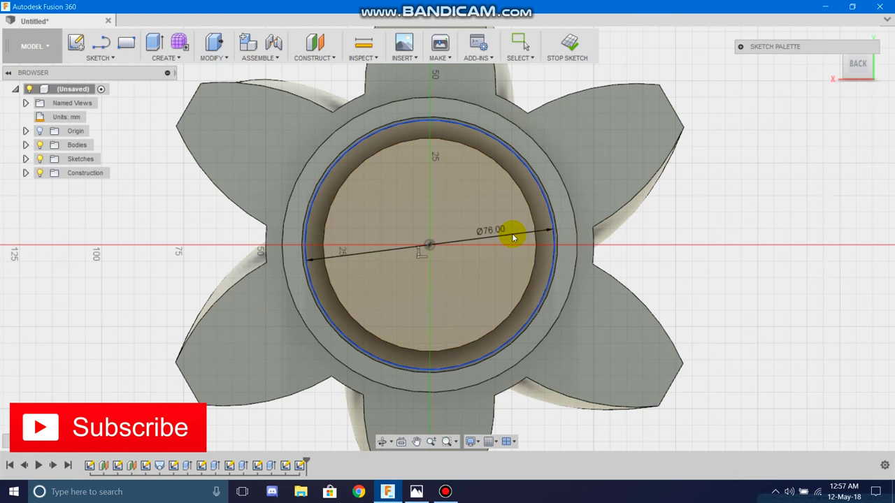
{"action": "mouse_move", "coordinate": [498, 232]}
{"action": "left_mouse_down"}
{"action": "mouse_move", "coordinate": [690, 200]}
{"action": "mouse_move", "coordinate": [709, 206]}
{"action": "left_mouse_up"}
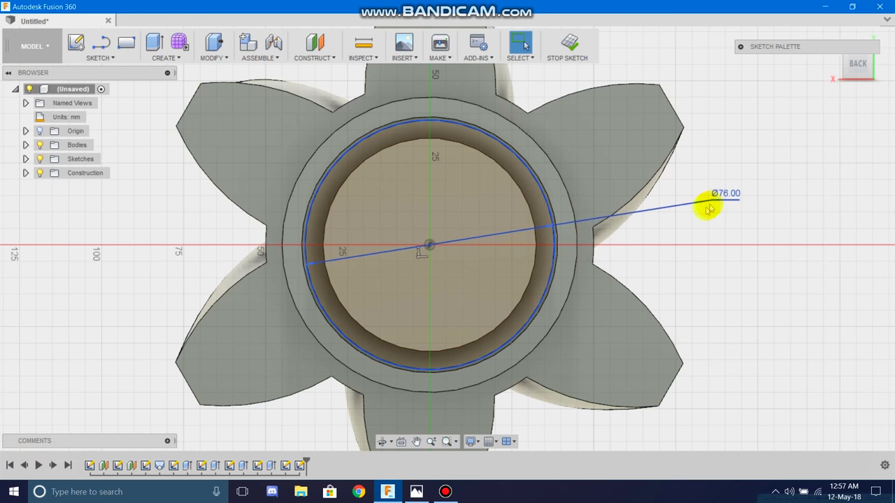
Add a concentric Ø86 mm circle at the origin and move its dimension outside
{"action": "left_click", "coordinate": [106, 58]}
{"action": "mouse_move", "coordinate": [85, 112]}
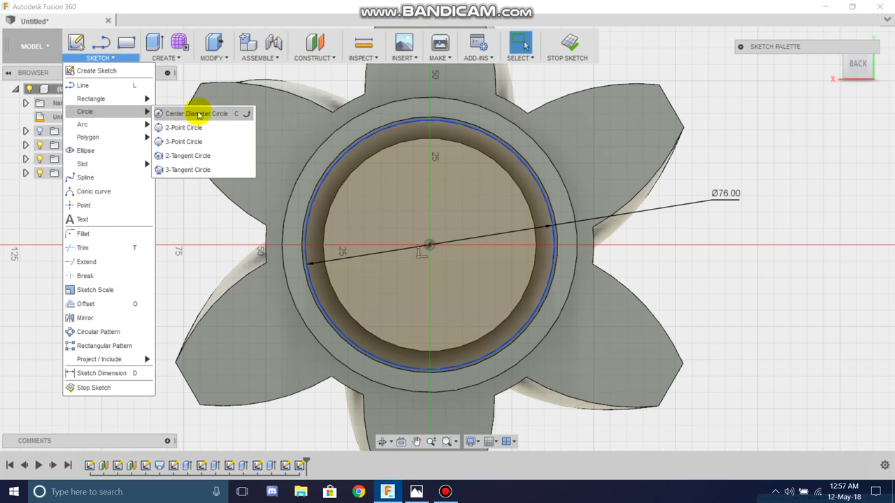
{"action": "left_click", "coordinate": [200, 112]}
{"action": "left_click", "coordinate": [430, 246]}
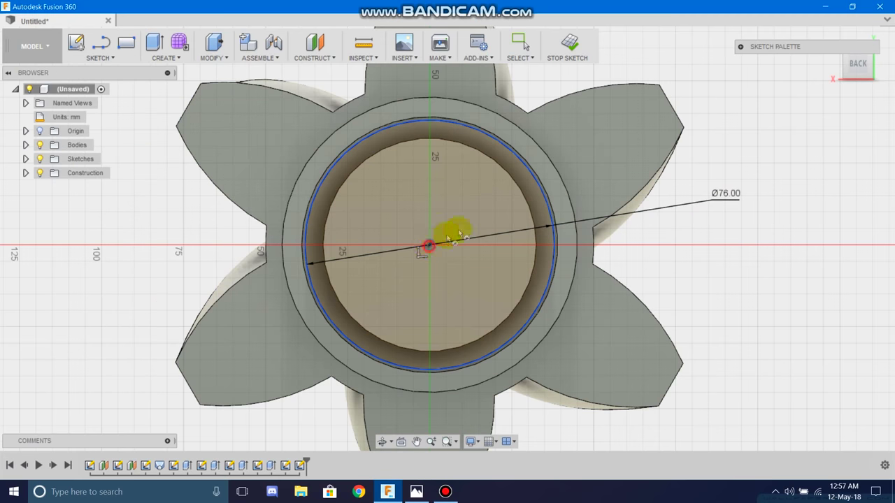
{"action": "type", "text": "86"}
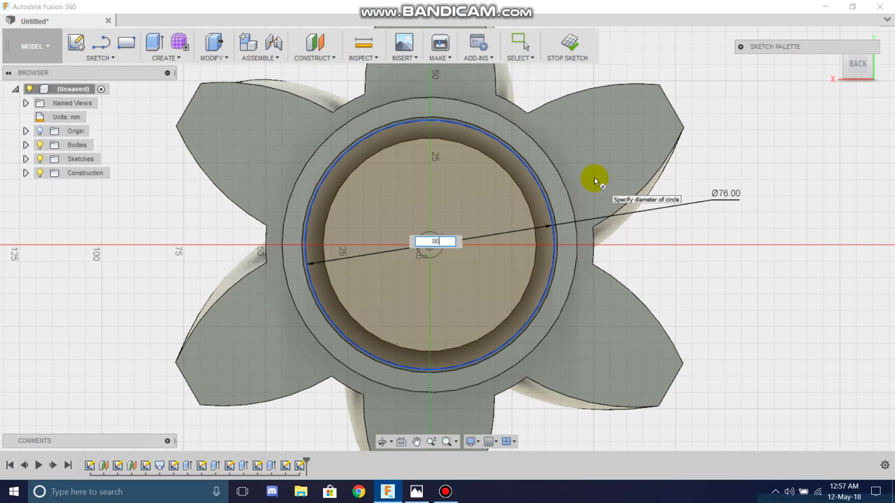
{"action": "key", "text": "Tab"}
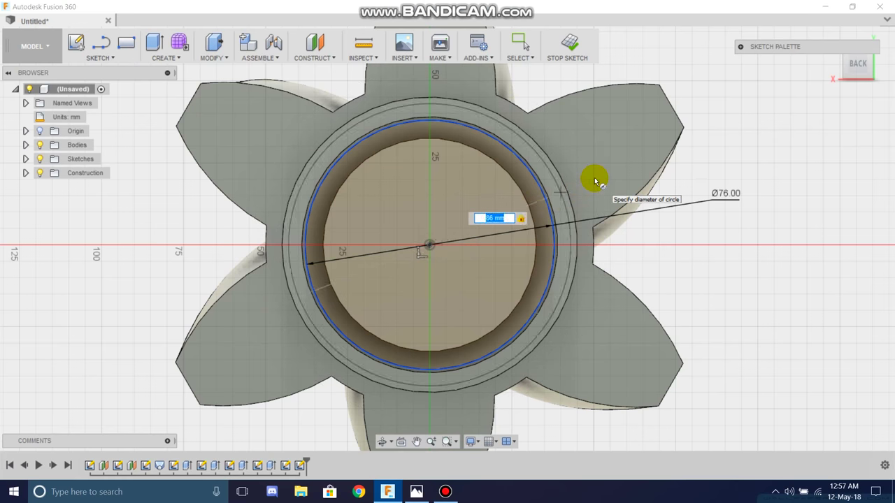
{"action": "key", "text": "Return"}
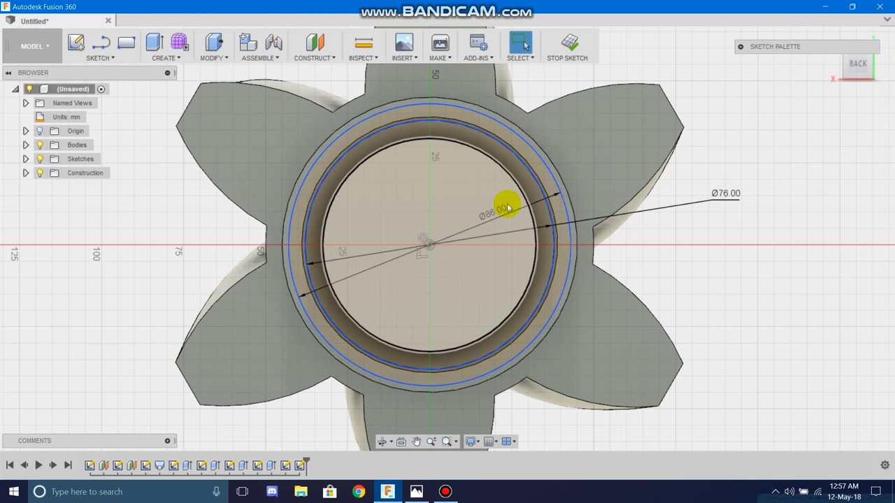
{"action": "left_click_drag", "start_coordinate": [573, 183], "coordinate": [719, 173]}
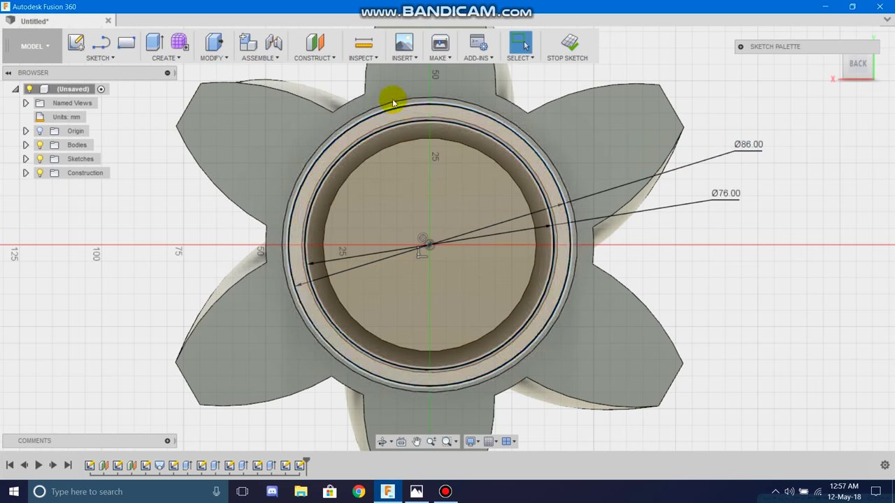
{"action": "scroll", "coordinate": [429, 100], "scroll_direction": "up", "scroll_amount": 3}
{"action": "scroll", "coordinate": [437, 104], "scroll_direction": "up", "scroll_amount": 2}
{"action": "scroll", "coordinate": [437, 103], "scroll_direction": "up", "scroll_amount": 2}
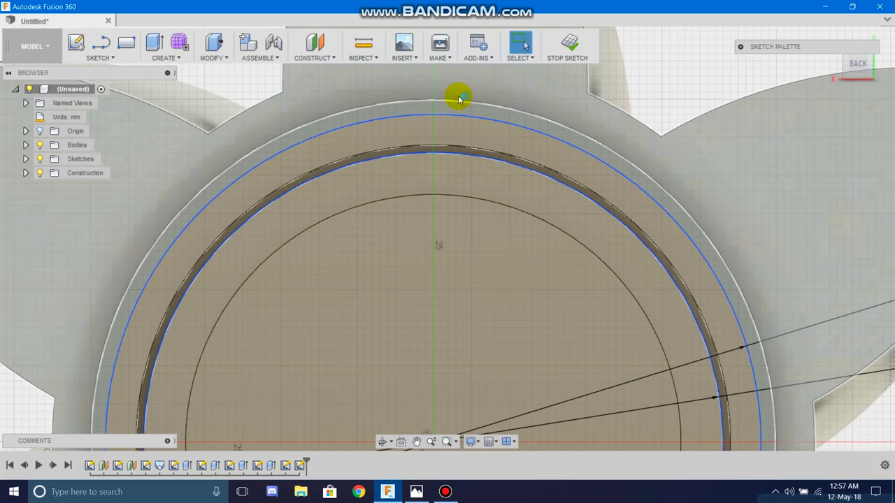
Draw a short vertical line from the inner circle's top up to the outer circle
{"action": "left_click", "coordinate": [109, 57]}
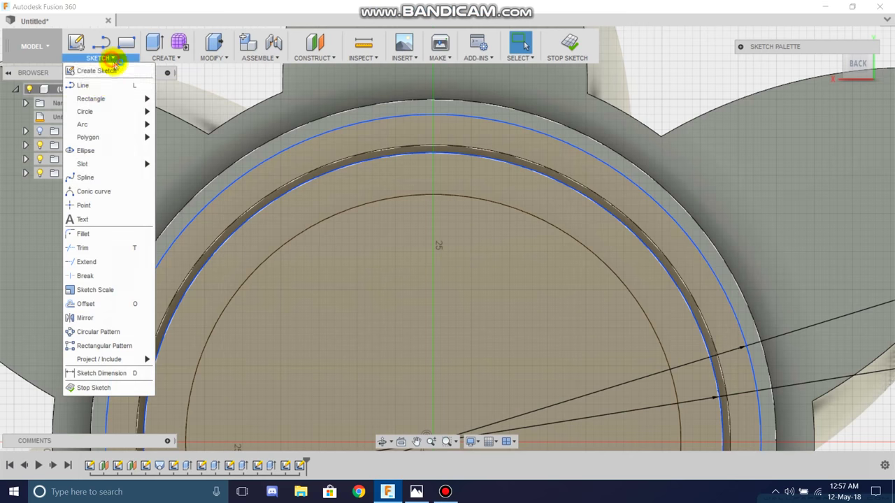
{"action": "left_click", "coordinate": [110, 85]}
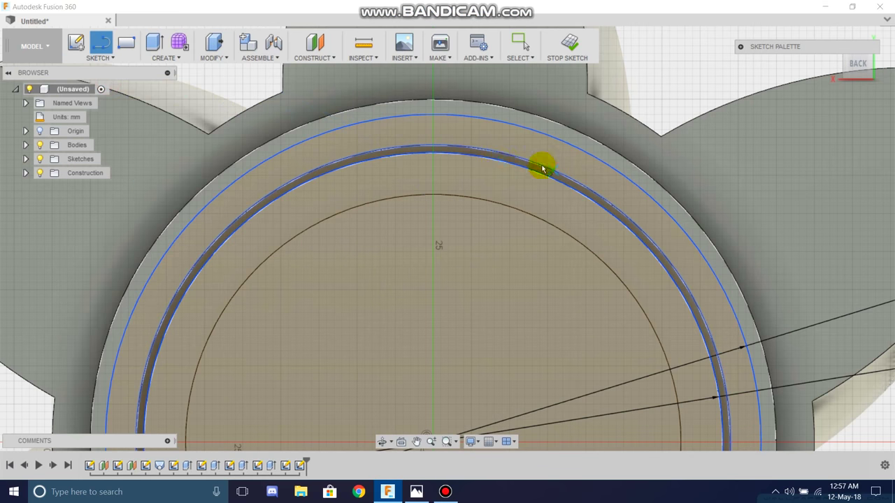
{"action": "left_click", "coordinate": [432, 152]}
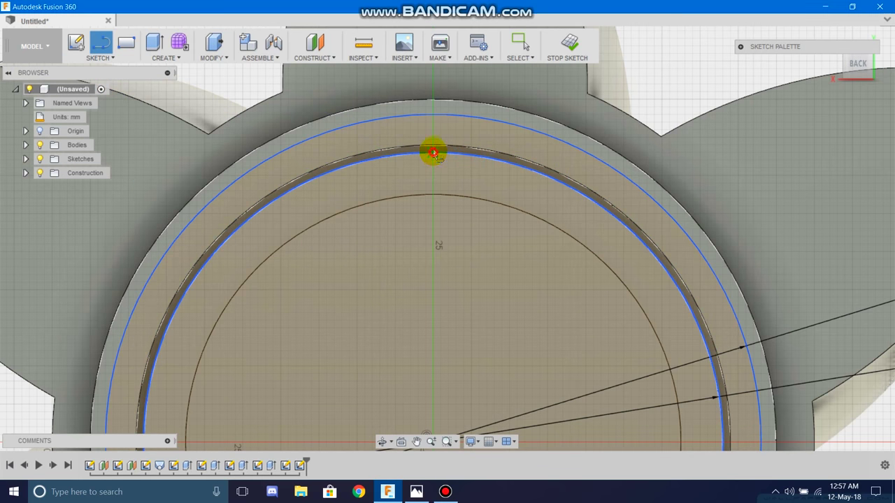
{"action": "left_click", "coordinate": [433, 93]}
{"action": "right_click", "coordinate": [433, 93]}
{"action": "left_click", "coordinate": [463, 90]}
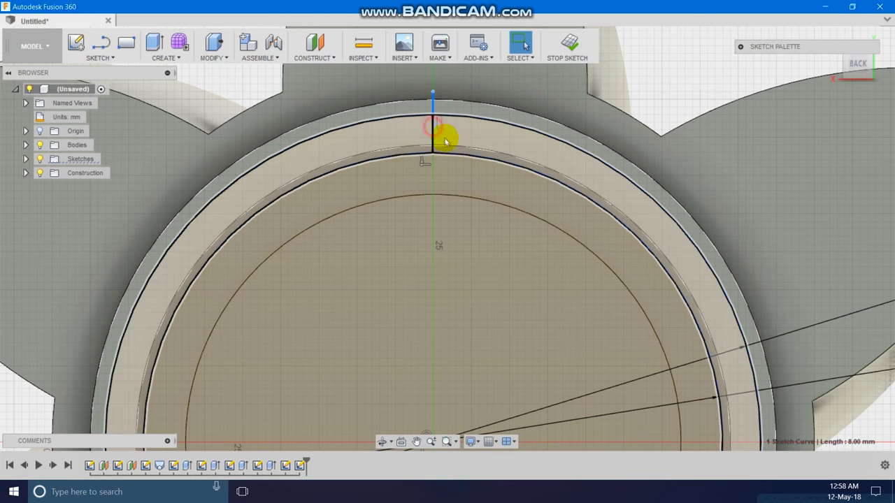
Fix the inner 76 mm circle in place with the Fix constraint
{"action": "left_click", "coordinate": [452, 152]}
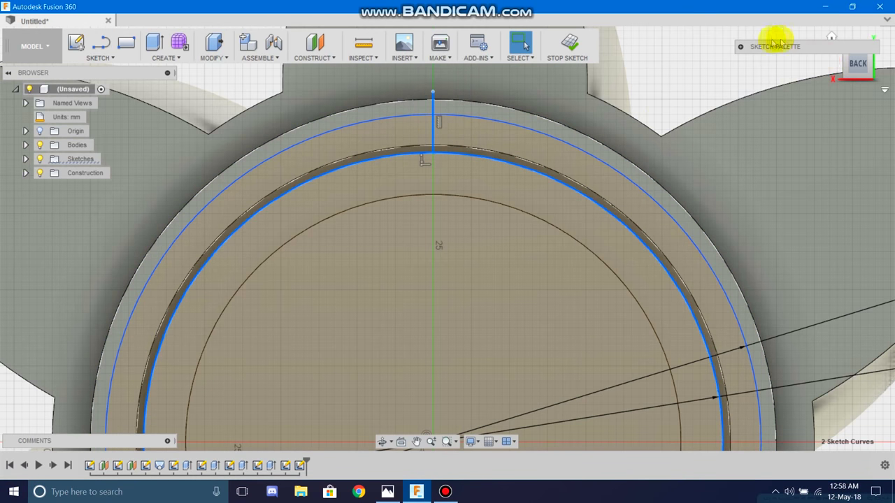
{"action": "left_click", "coordinate": [741, 47]}
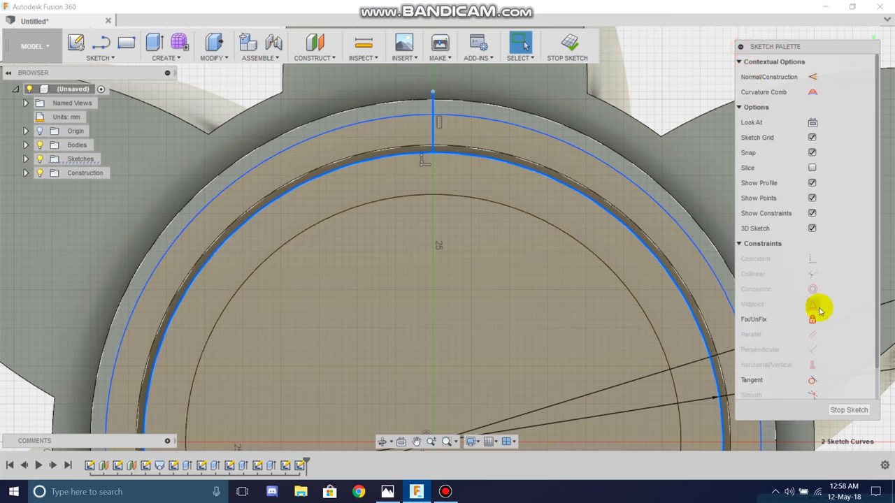
{"action": "left_click", "coordinate": [812, 319]}
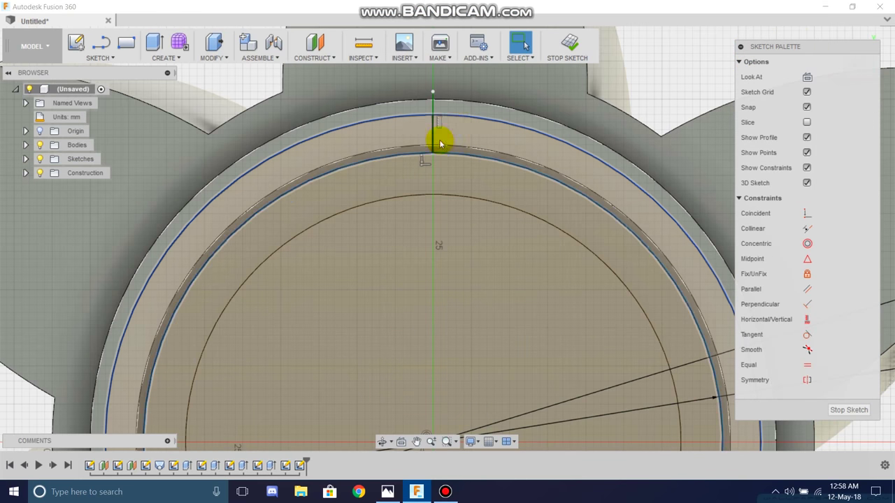
{"action": "left_click", "coordinate": [472, 161]}
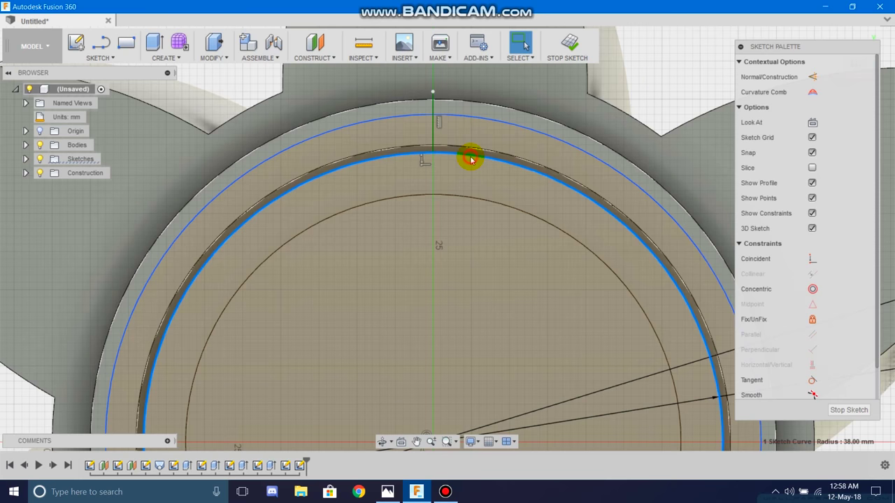
{"action": "left_click", "coordinate": [811, 319]}
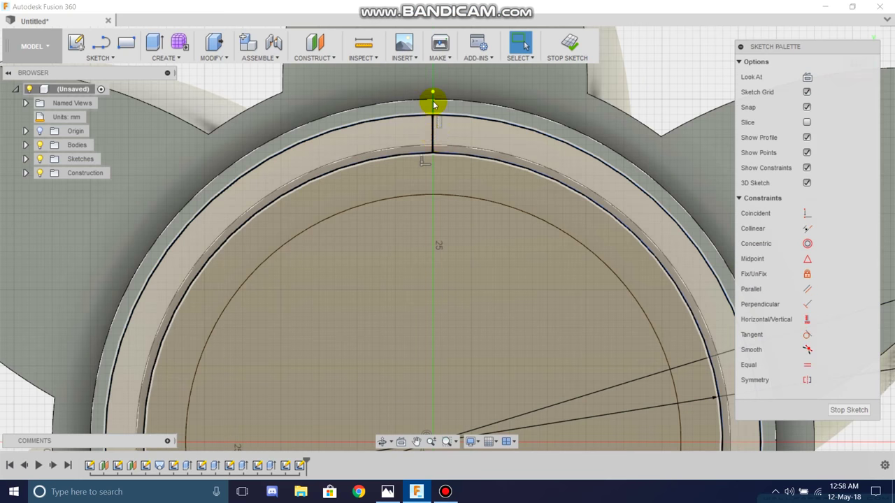
{"action": "scroll", "coordinate": [432, 98], "scroll_direction": "up", "scroll_amount": 3}
{"action": "scroll", "coordinate": [432, 98], "scroll_direction": "down", "scroll_amount": 2}
{"action": "scroll", "coordinate": [433, 104], "scroll_direction": "down", "scroll_amount": 2}
{"action": "scroll", "coordinate": [443, 144], "scroll_direction": "down", "scroll_amount": 2}
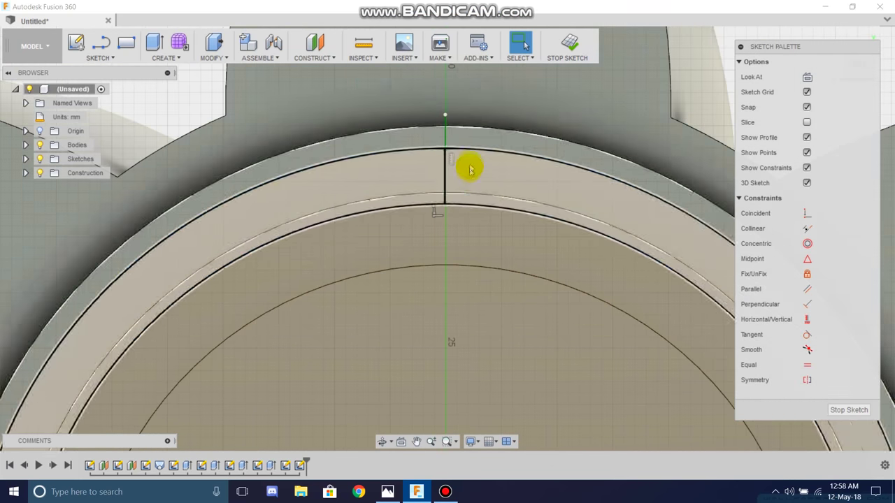
{"action": "scroll", "coordinate": [464, 168], "scroll_direction": "down", "scroll_amount": 1}
{"action": "left_click", "coordinate": [77, 54]}
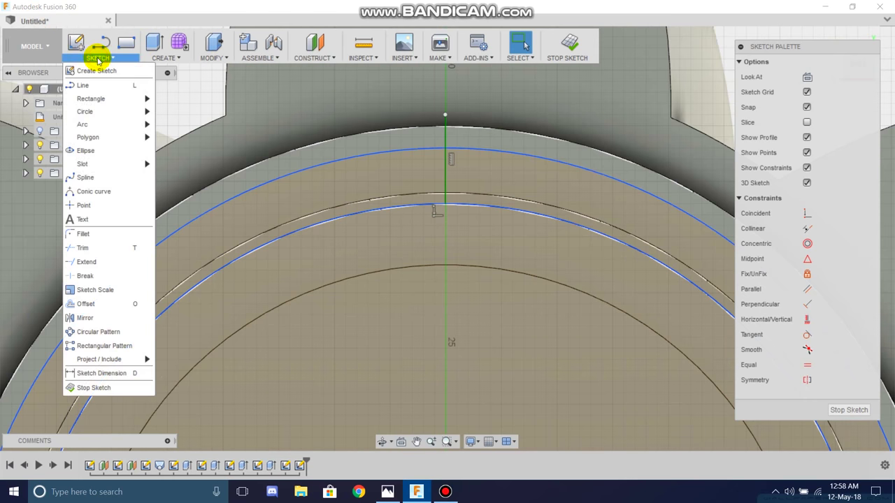
{"action": "left_click", "coordinate": [104, 55]}
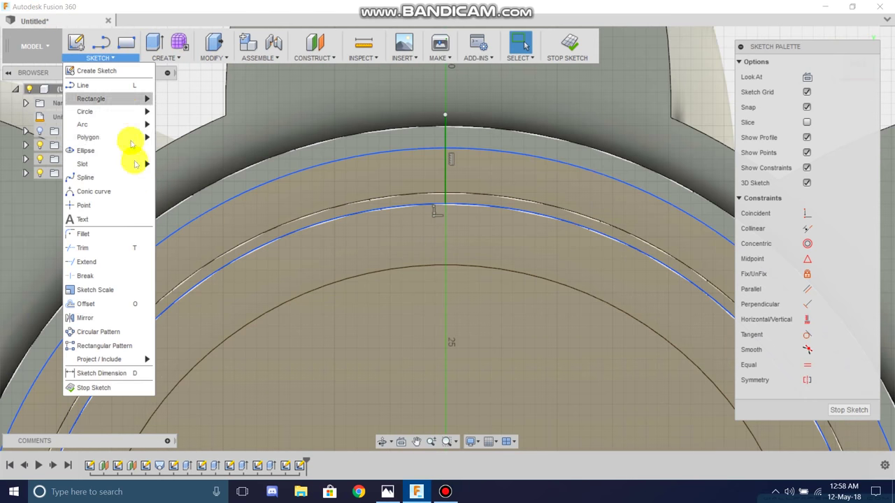
{"action": "left_click", "coordinate": [120, 248]}
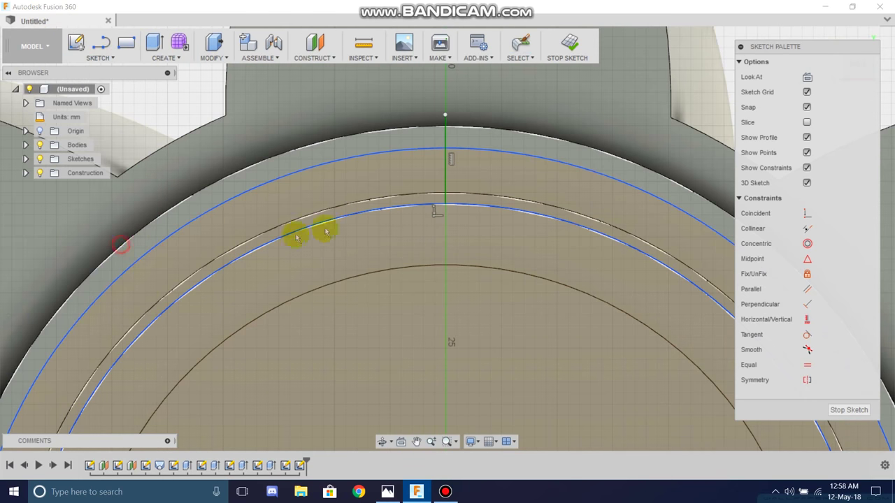
Trim the outer arc and draw a two-point rectangle rising from the shaft edge
{"action": "left_click", "coordinate": [396, 152]}
{"action": "left_click", "coordinate": [96, 57]}
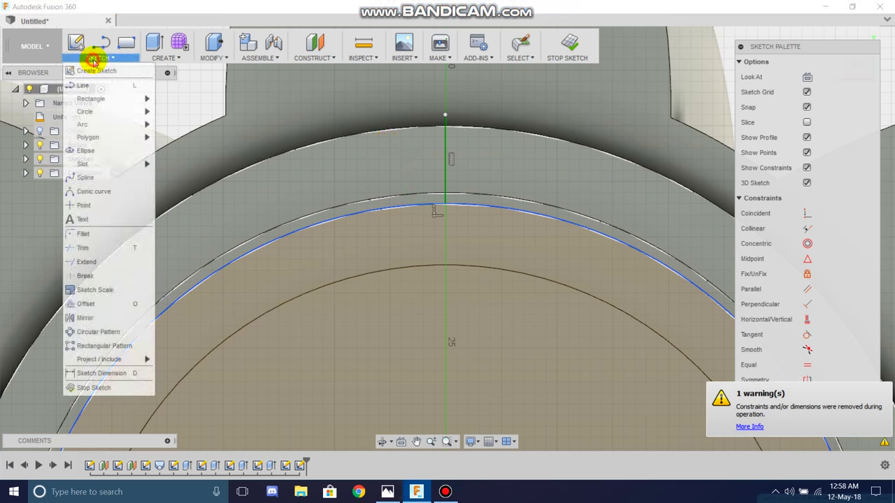
{"action": "mouse_move", "coordinate": [91, 99]}
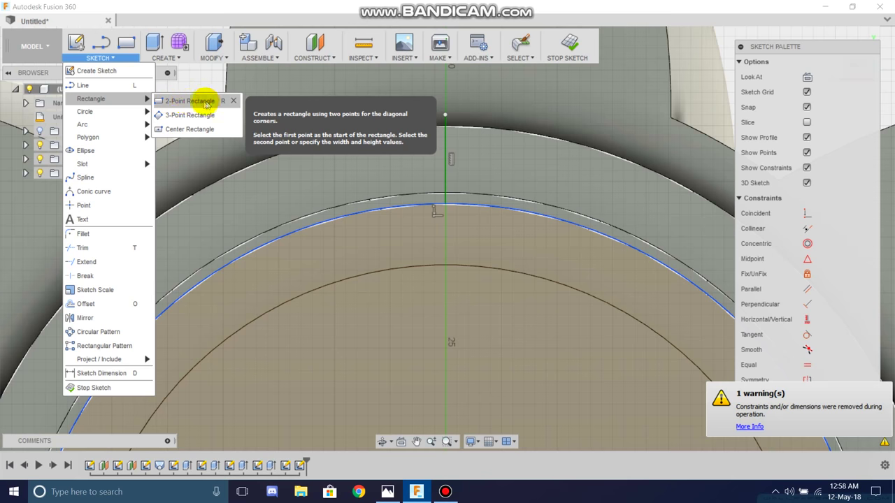
{"action": "left_click", "coordinate": [188, 102]}
{"action": "left_click", "coordinate": [392, 208]}
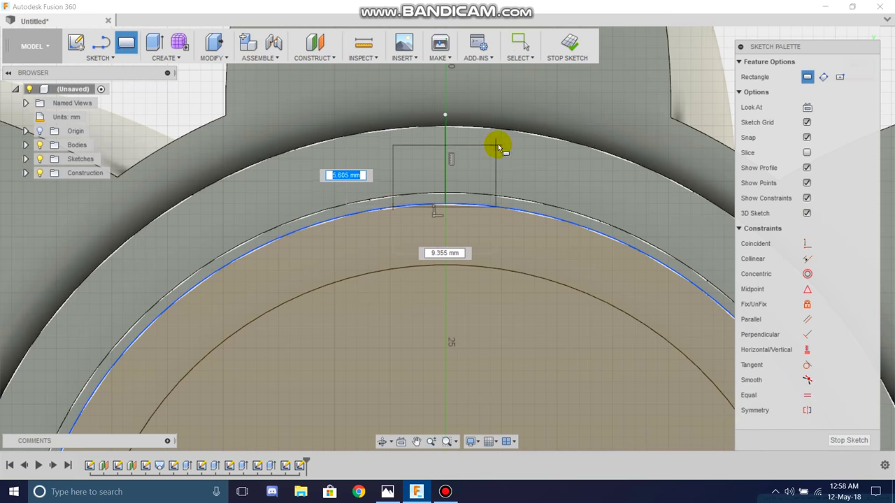
{"action": "left_click", "coordinate": [499, 147]}
{"action": "left_click", "coordinate": [520, 43]}
Make the rectangle's top corners symmetric about the vertical centre line
{"action": "left_click", "coordinate": [501, 147]}
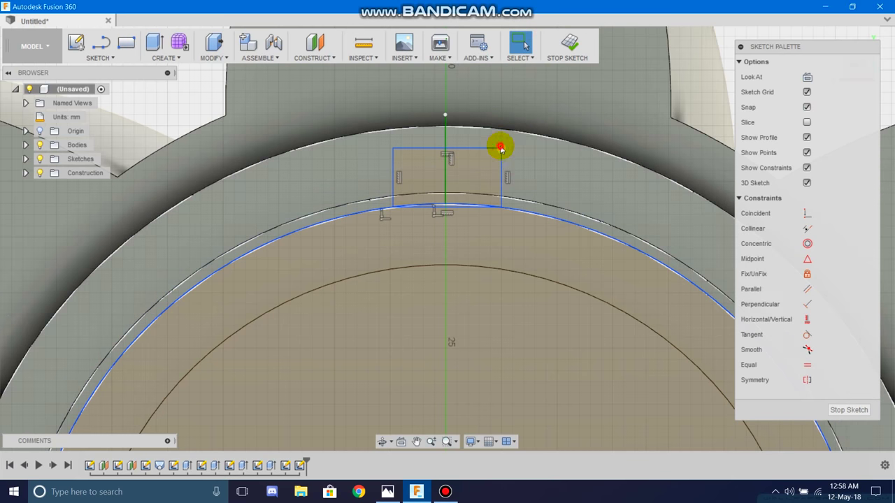
{"action": "left_click", "coordinate": [392, 147], "text": "shift"}
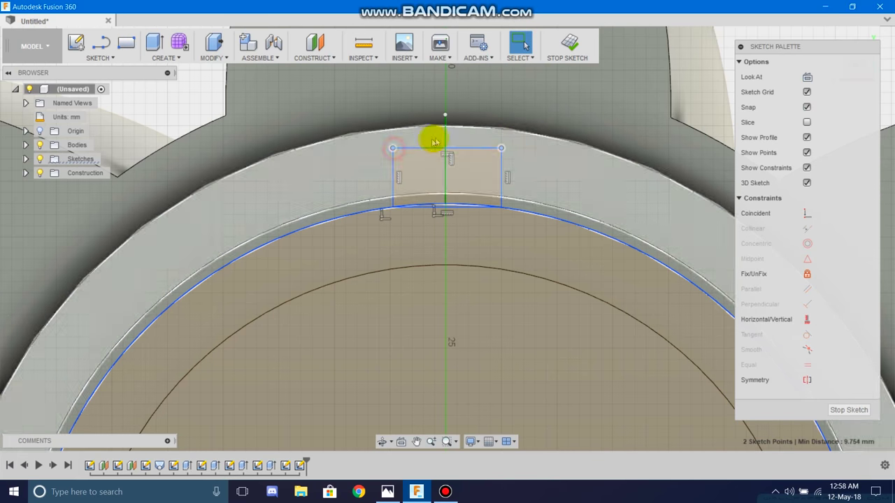
{"action": "left_click", "coordinate": [444, 134], "text": "shift"}
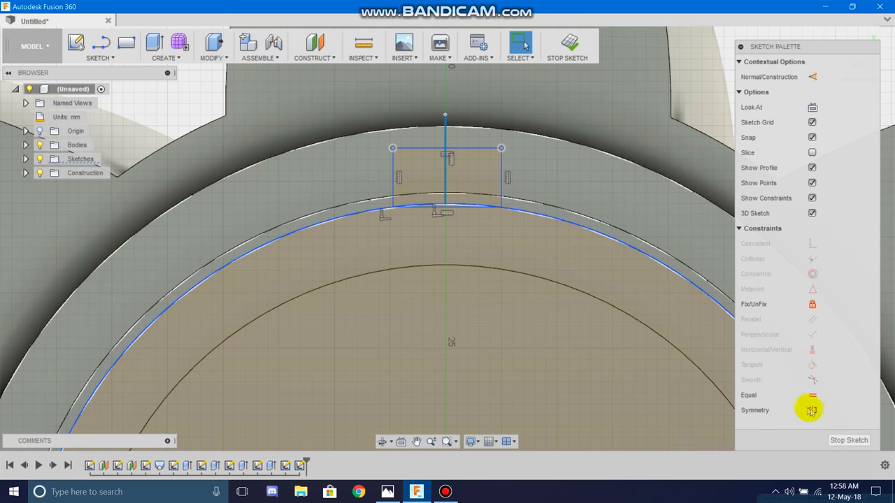
{"action": "left_click", "coordinate": [811, 411]}
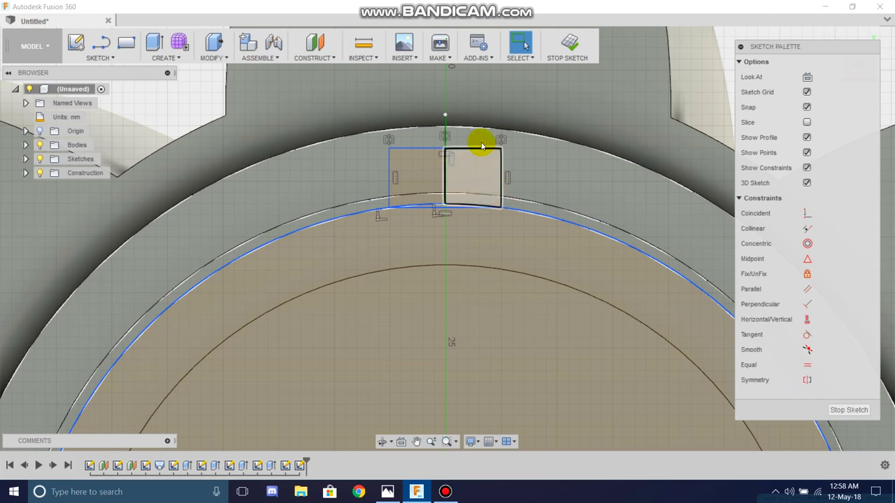
{"action": "scroll", "coordinate": [483, 147], "scroll_direction": "up", "scroll_amount": 5}
{"action": "scroll", "coordinate": [265, 145], "scroll_direction": "down", "scroll_amount": 3}
{"action": "left_click", "coordinate": [79, 58]}
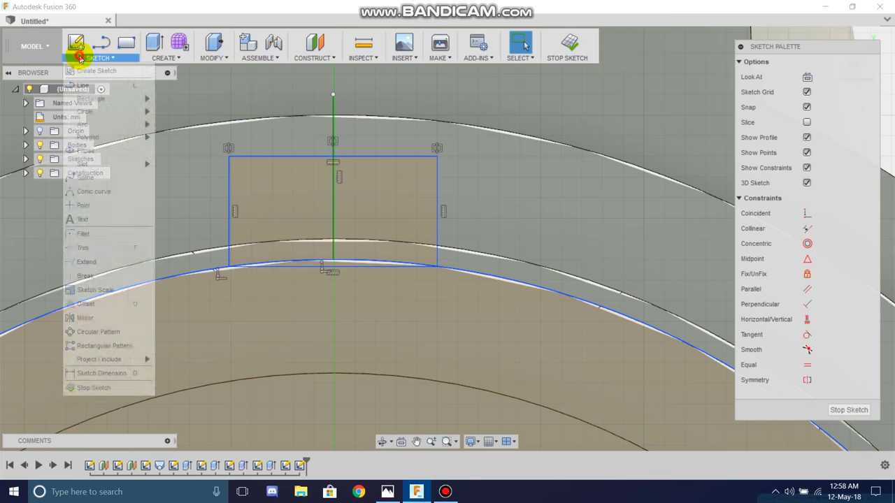
Dimension the rectangle's top edge to 10 mm and its left edge to 5 mm
{"action": "left_click", "coordinate": [112, 376]}
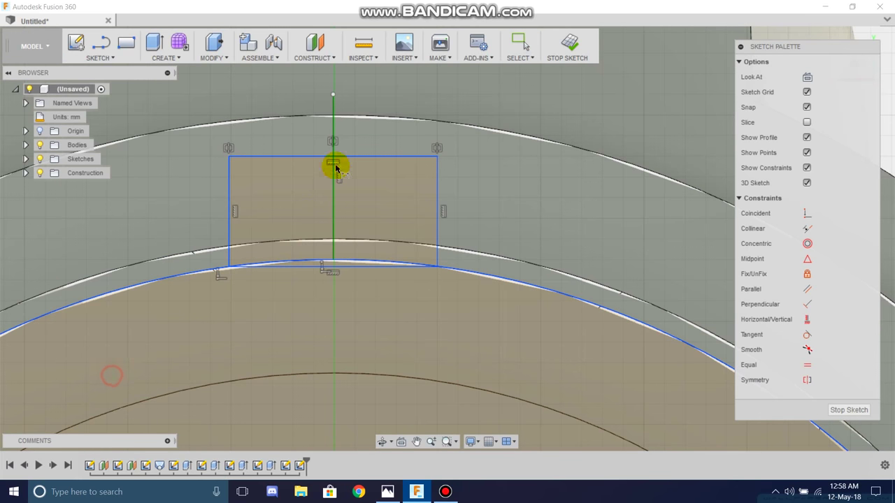
{"action": "left_click", "coordinate": [319, 160]}
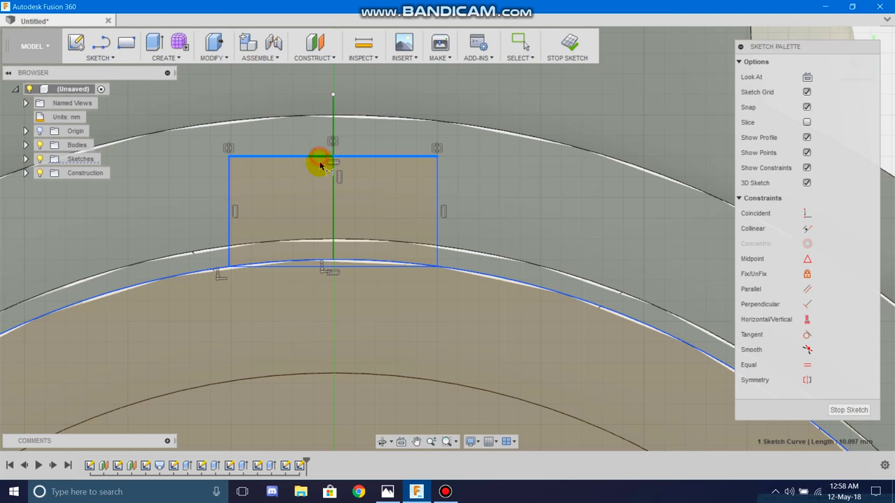
{"action": "left_click", "coordinate": [331, 329]}
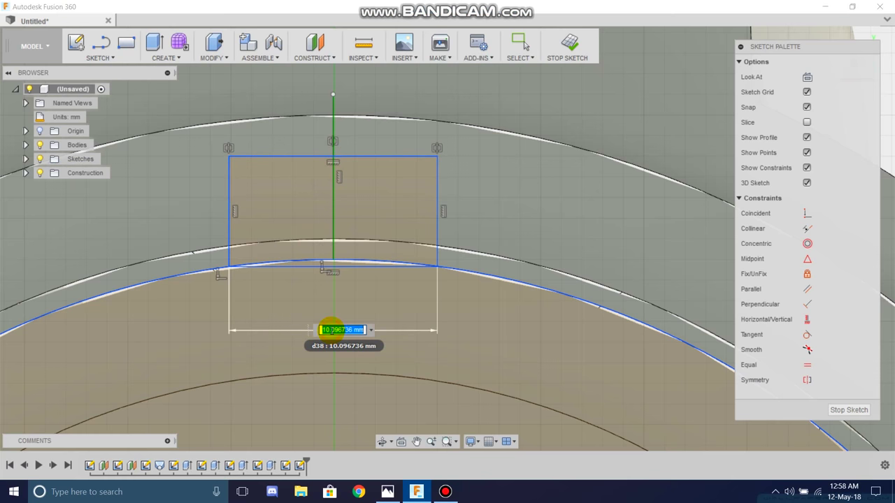
{"action": "type", "text": "10"}
{"action": "key", "text": "Return"}
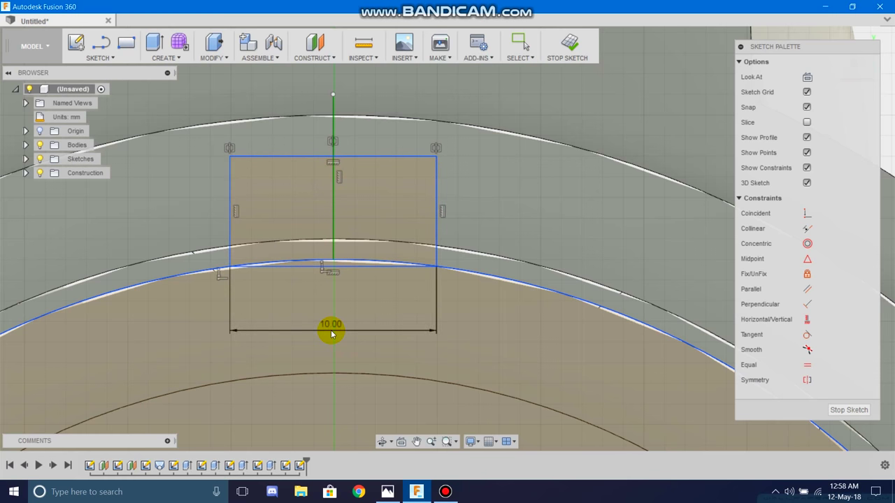
{"action": "left_click", "coordinate": [231, 195]}
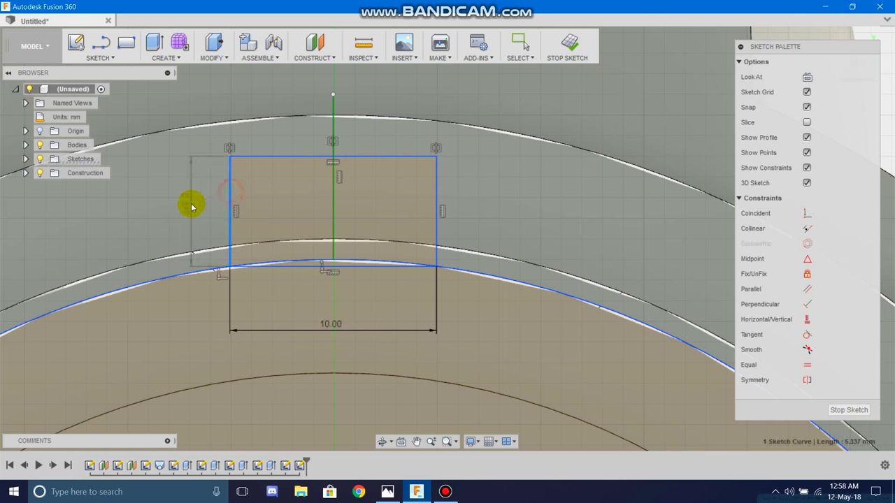
{"action": "left_click", "coordinate": [176, 208]}
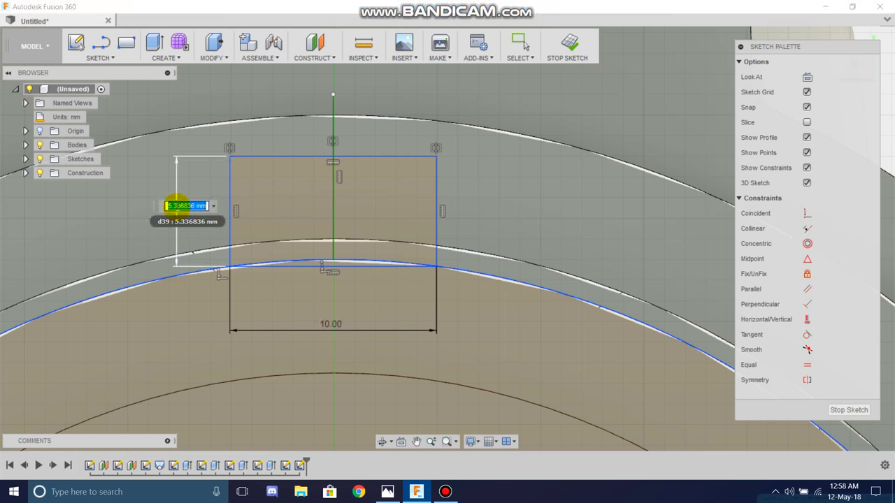
{"action": "type", "text": "5"}
{"action": "key", "text": "Return"}
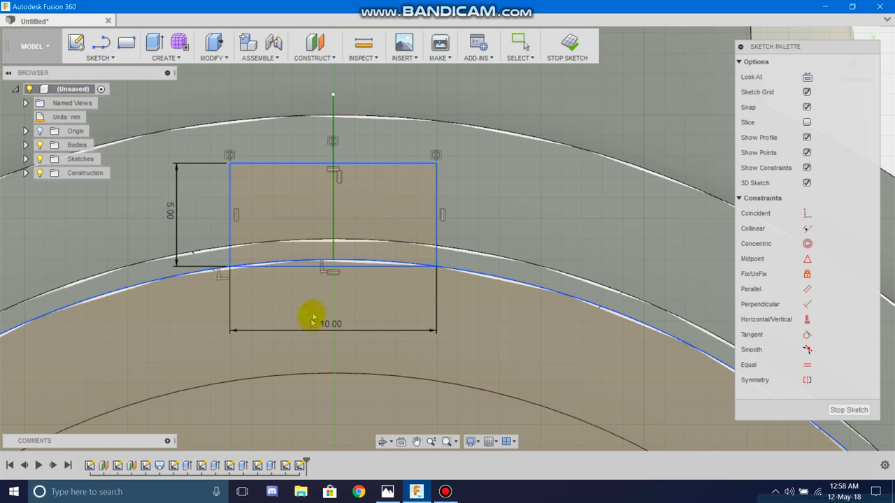
{"action": "left_click", "coordinate": [110, 58]}
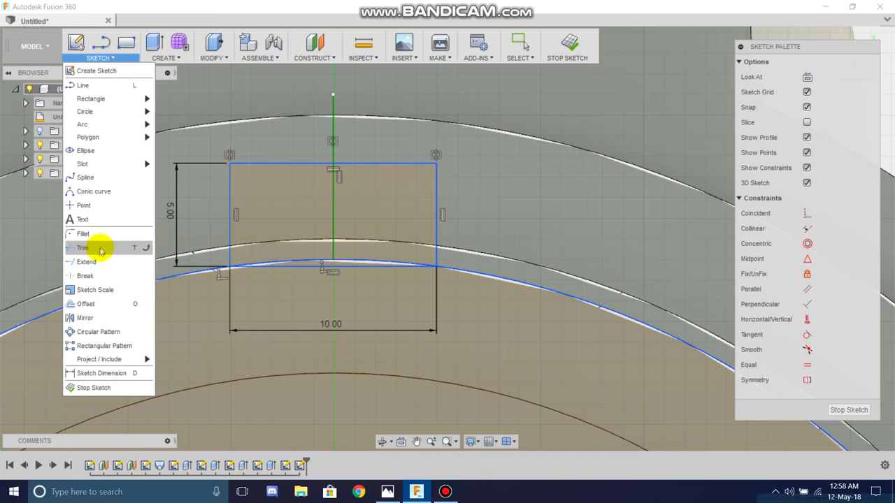
Trim the rectangle's bottom segment, then make the shaft arc coincident and fixed
{"action": "scroll", "coordinate": [94, 253], "scroll_direction": "up", "scroll_amount": 3}
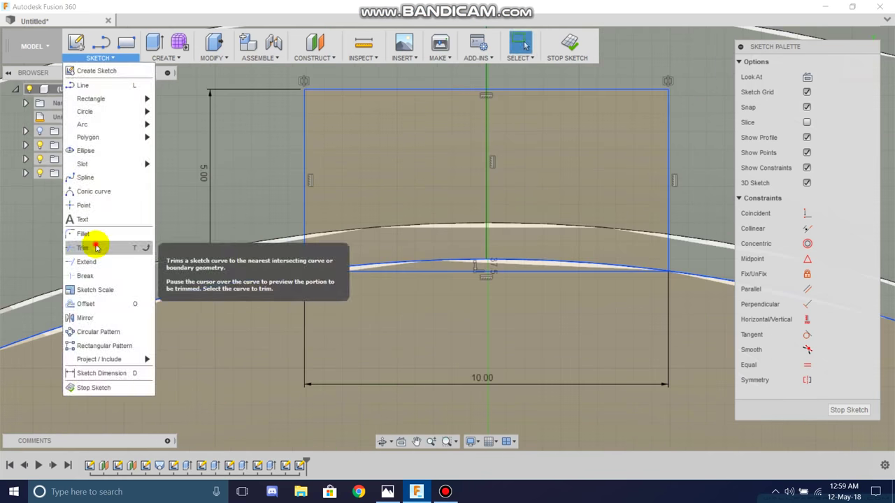
{"action": "left_click", "coordinate": [94, 248]}
{"action": "left_click", "coordinate": [450, 287]}
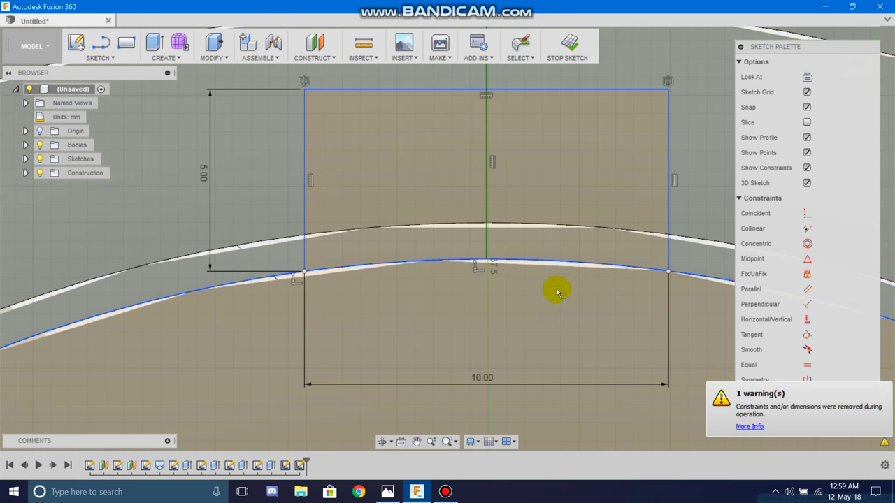
{"action": "left_click", "coordinate": [521, 43]}
{"action": "left_click", "coordinate": [681, 274]}
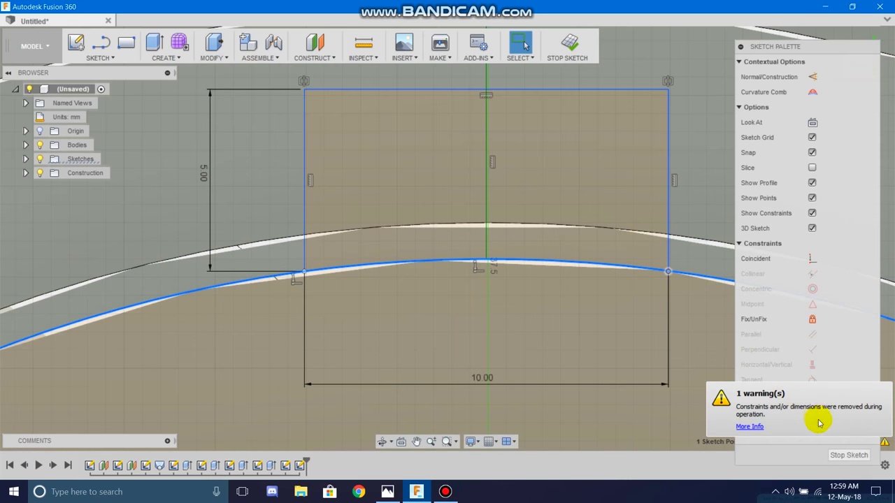
{"action": "left_click", "coordinate": [808, 258]}
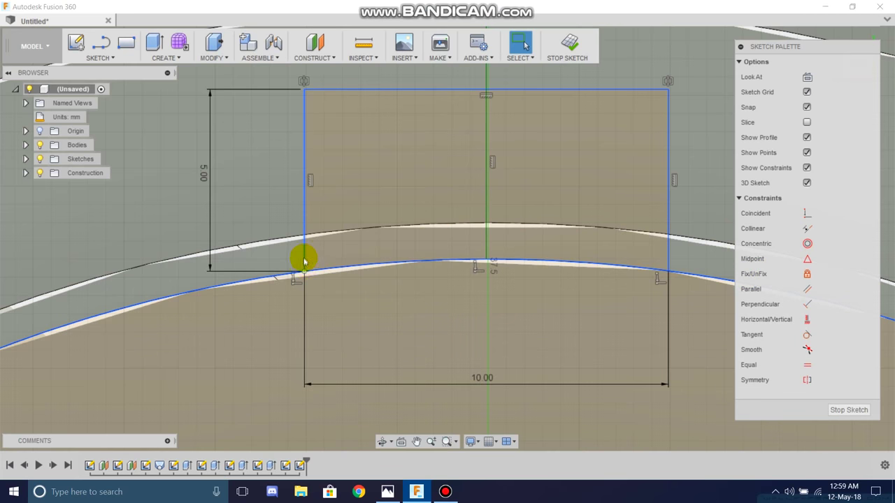
{"action": "left_click", "coordinate": [328, 269]}
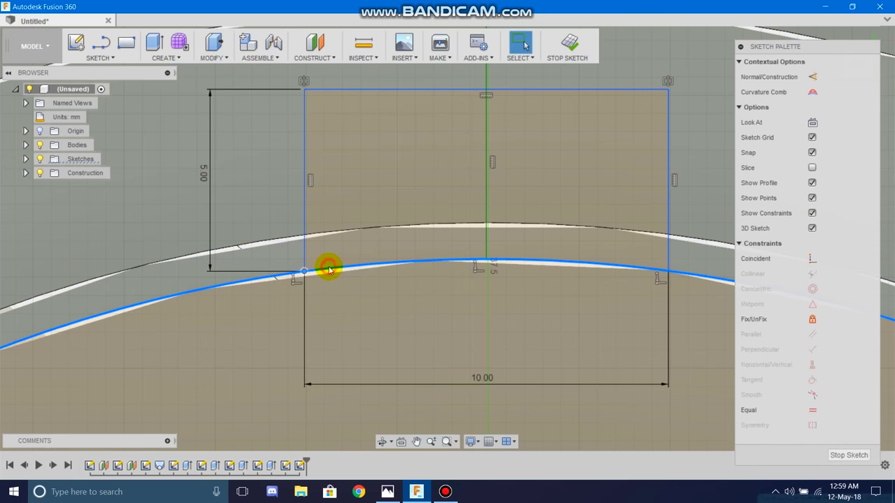
{"action": "left_click", "coordinate": [812, 260]}
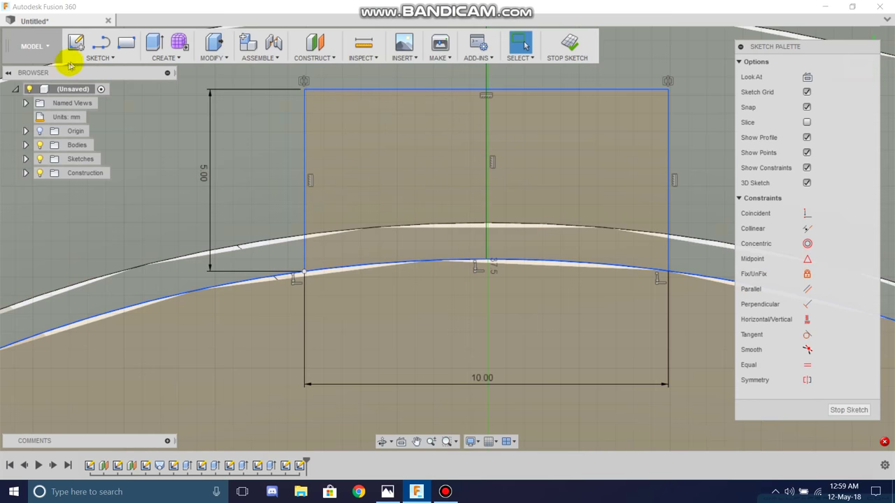
Trim the arc segment inside the keyway rectangle and zoom out
{"action": "left_click", "coordinate": [76, 59]}
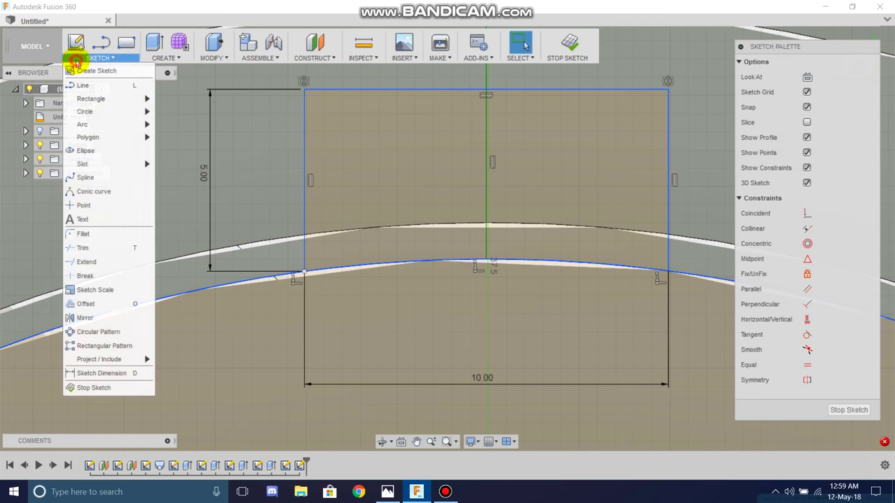
{"action": "left_click", "coordinate": [101, 249]}
{"action": "left_click", "coordinate": [451, 278]}
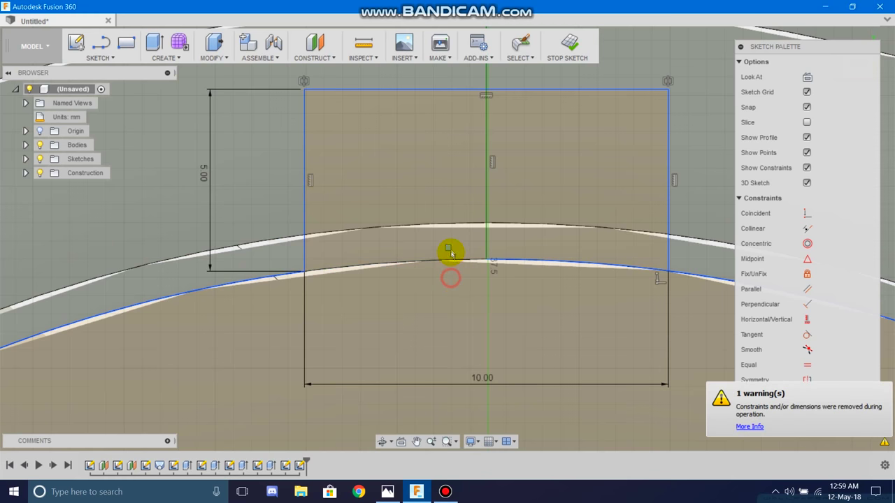
{"action": "scroll", "coordinate": [523, 252], "scroll_direction": "down", "scroll_amount": 1}
{"action": "scroll", "coordinate": [521, 256], "scroll_direction": "down", "scroll_amount": 1}
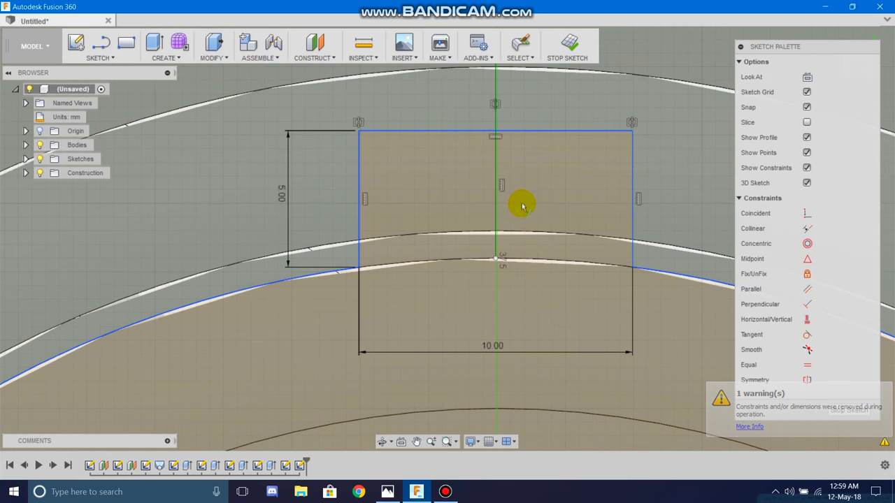
{"action": "left_click", "coordinate": [515, 91]}
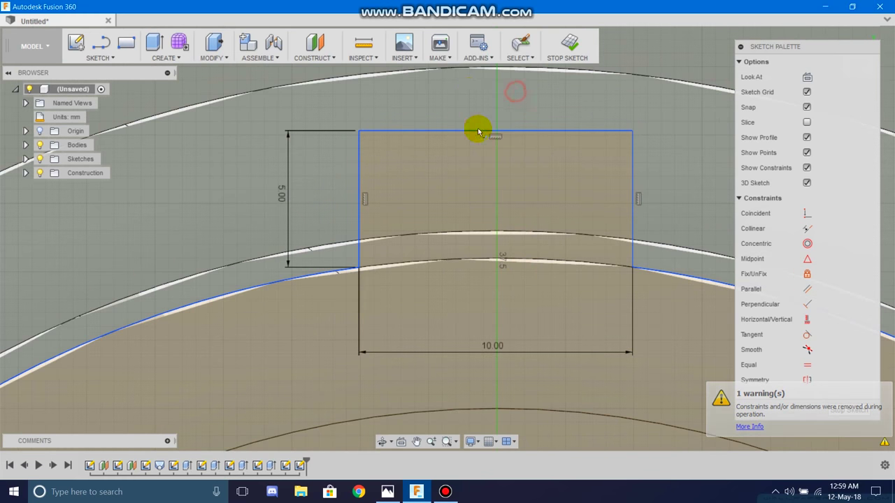
{"action": "scroll", "coordinate": [509, 180], "scroll_direction": "down", "scroll_amount": 2}
{"action": "left_click", "coordinate": [519, 46]}
{"action": "scroll", "coordinate": [523, 150], "scroll_direction": "down", "scroll_amount": 2}
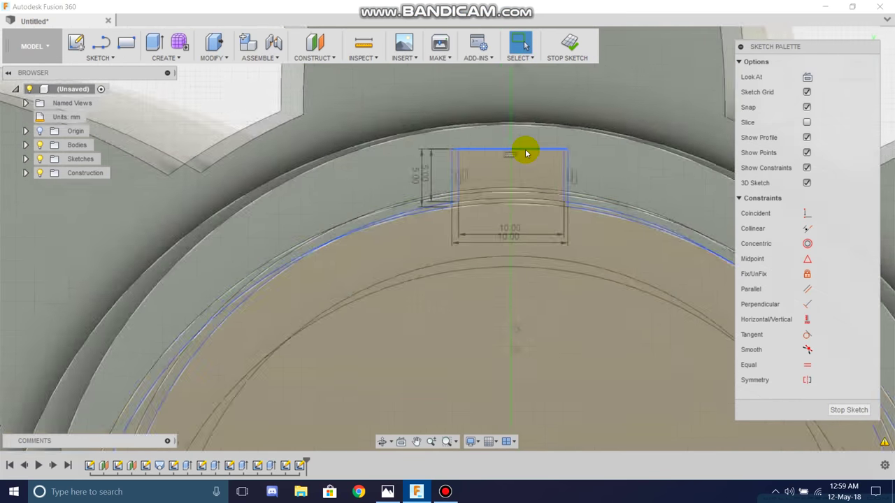
{"action": "scroll", "coordinate": [531, 189], "scroll_direction": "down", "scroll_amount": 3}
{"action": "scroll", "coordinate": [529, 236], "scroll_direction": "down", "scroll_amount": 1}
{"action": "scroll", "coordinate": [530, 236], "scroll_direction": "up", "scroll_amount": 3}
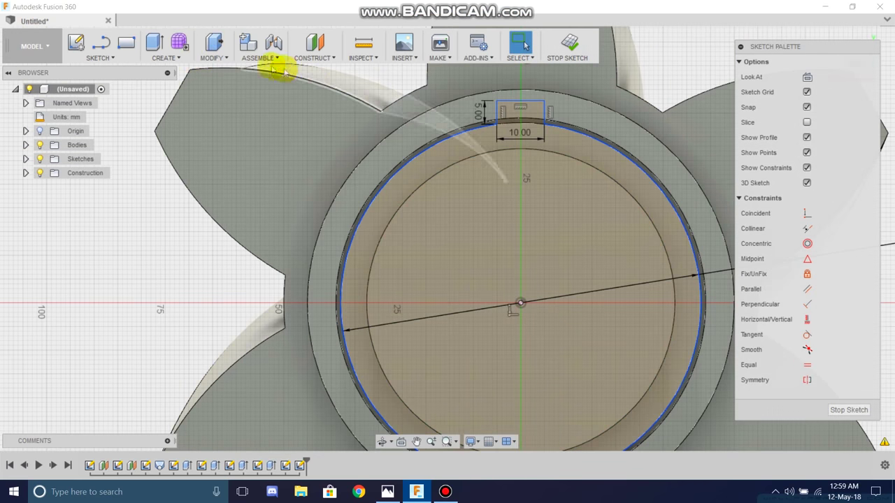
Delete the circle just inside the shaft ring, leaving the 10 × 5 mm keyway outline
{"action": "left_click", "coordinate": [105, 58]}
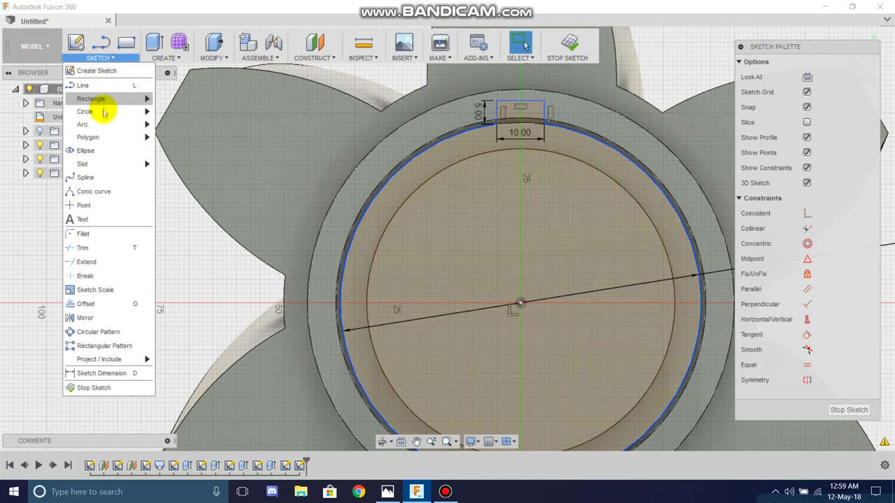
{"action": "left_click", "coordinate": [106, 249]}
{"action": "left_click", "coordinate": [419, 246]}
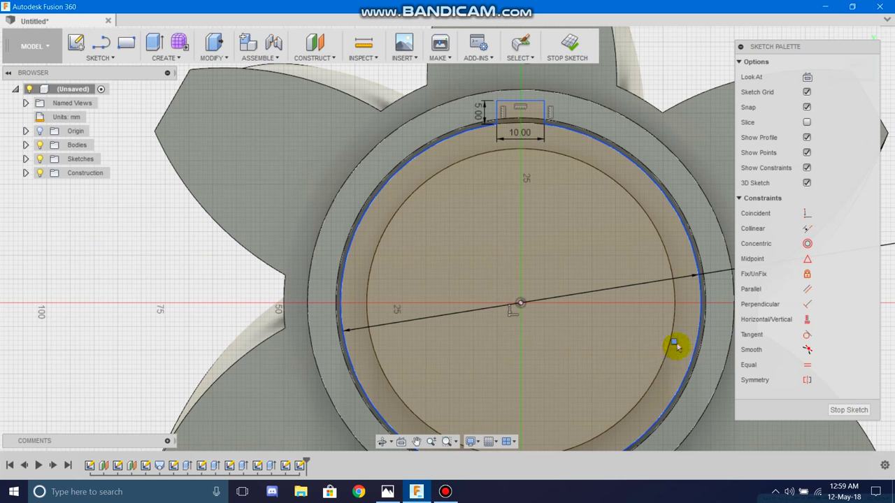
{"action": "left_click", "coordinate": [521, 48]}
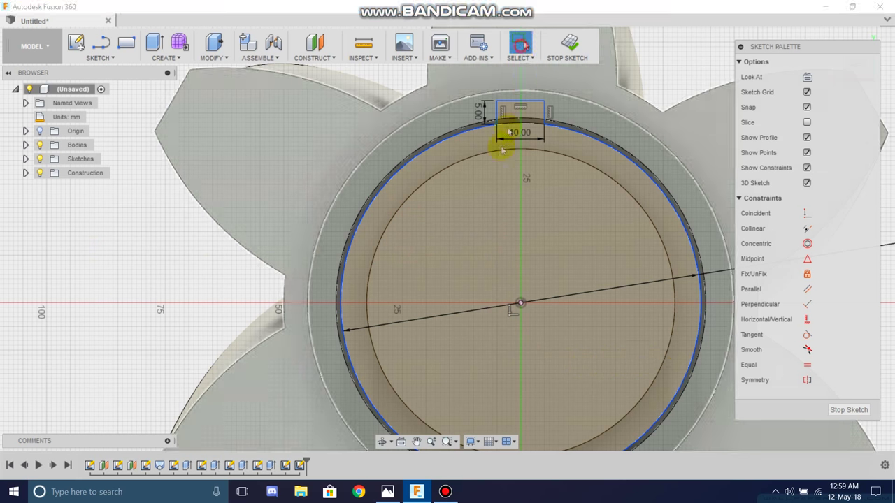
{"action": "left_click", "coordinate": [105, 58]}
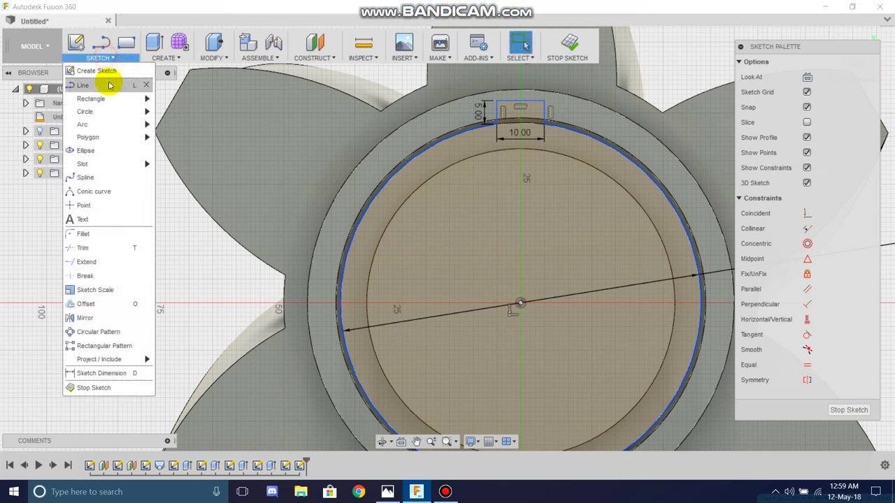
{"action": "left_click", "coordinate": [610, 180]}
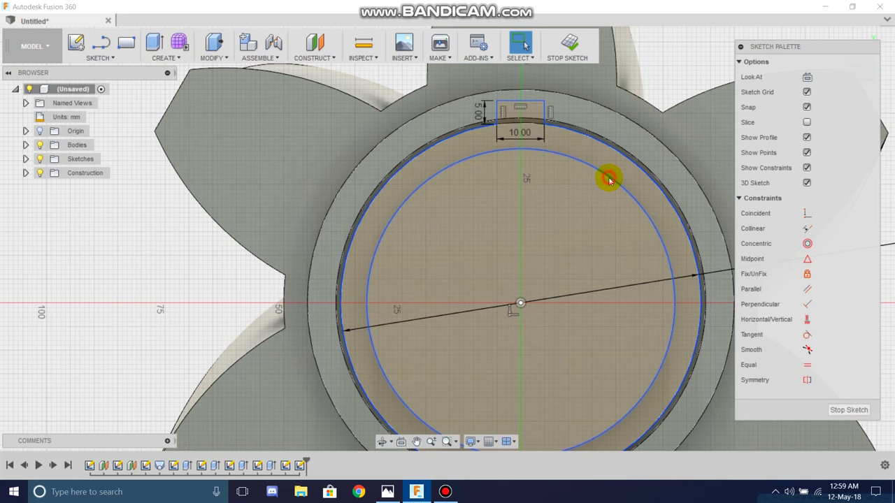
{"action": "right_click", "coordinate": [607, 177]}
{"action": "left_click", "coordinate": [576, 163]}
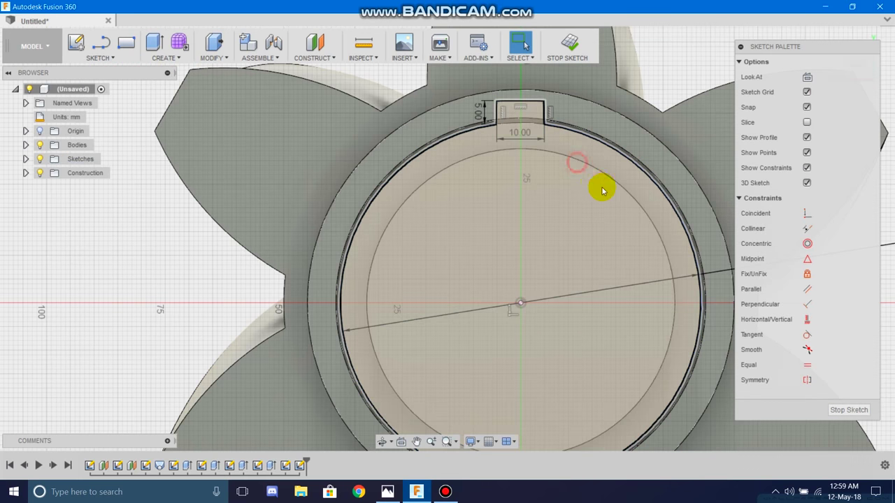
{"action": "left_click", "coordinate": [88, 59]}
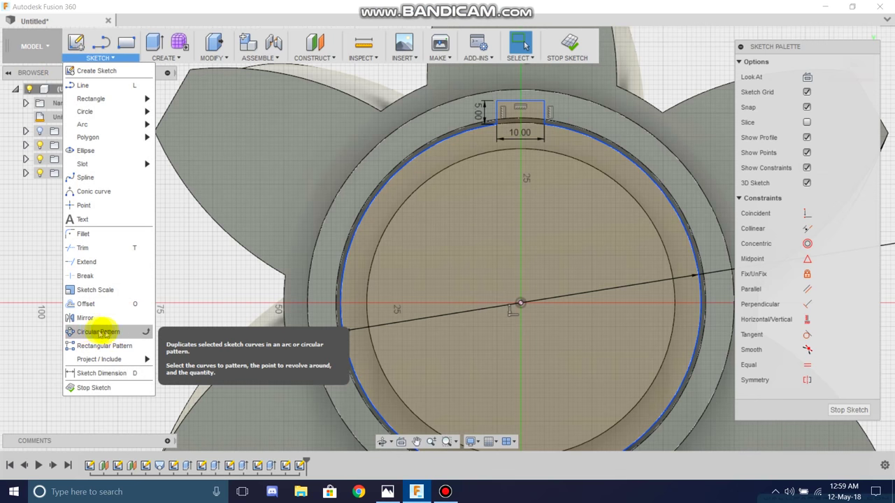
Circular-pattern the notch's left, top and right edges around the sketch origin
{"action": "left_click", "coordinate": [110, 333]}
{"action": "scroll", "coordinate": [594, 119], "scroll_direction": "up", "scroll_amount": 3}
{"action": "scroll", "coordinate": [413, 74], "scroll_direction": "up", "scroll_amount": 2}
{"action": "scroll", "coordinate": [413, 74], "scroll_direction": "up", "scroll_amount": 2}
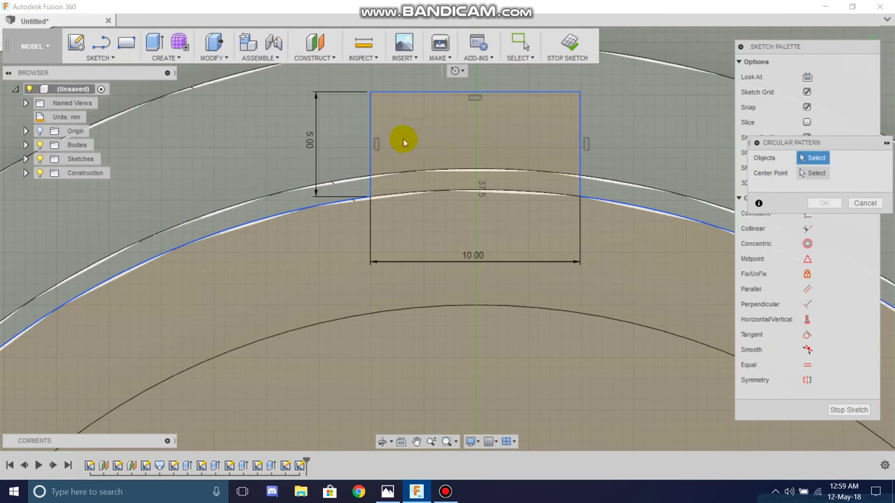
{"action": "left_click", "coordinate": [369, 128]}
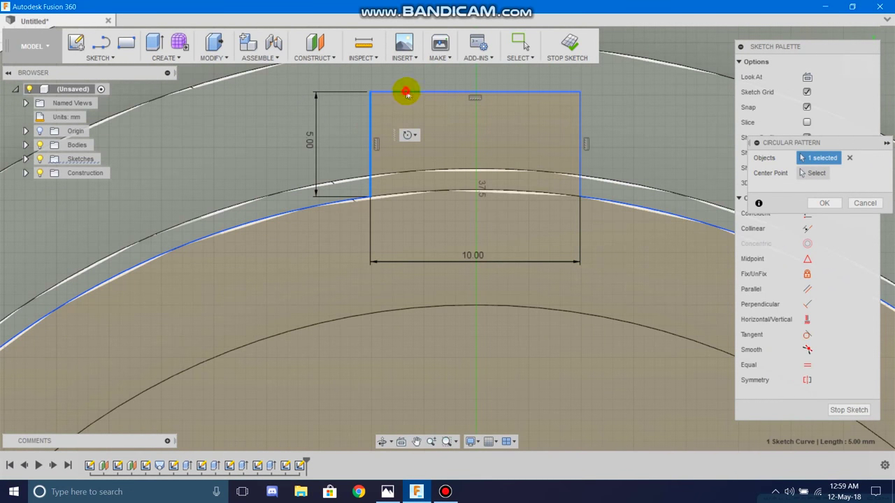
{"action": "left_click", "coordinate": [406, 92]}
{"action": "left_click", "coordinate": [579, 121]}
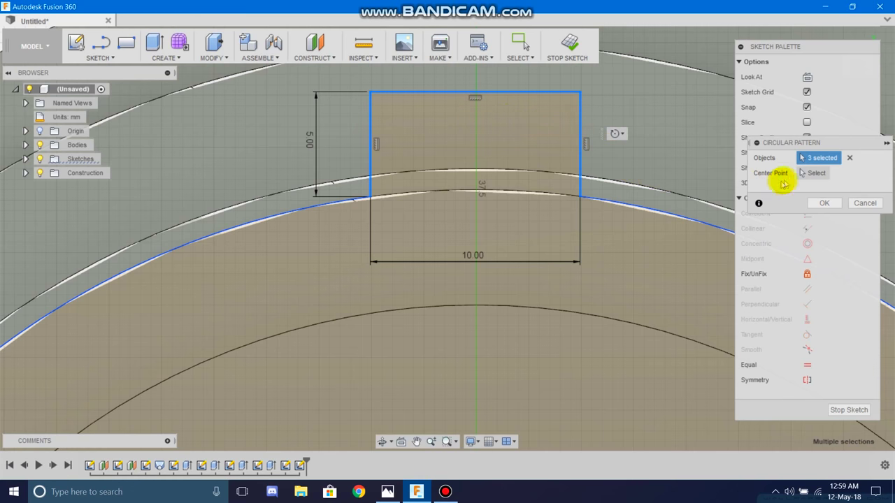
{"action": "left_click", "coordinate": [807, 177]}
{"action": "scroll", "coordinate": [573, 196], "scroll_direction": "down", "scroll_amount": 2}
{"action": "scroll", "coordinate": [567, 230], "scroll_direction": "down", "scroll_amount": 5}
{"action": "left_click", "coordinate": [555, 319]}
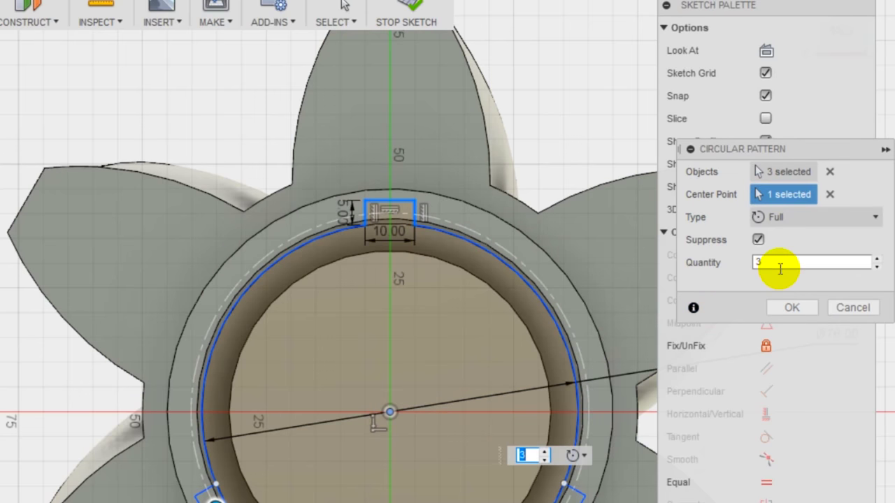
Set the pattern to 13 unsuppressed copies and confirm it
{"action": "key", "text": "BackSpace"}
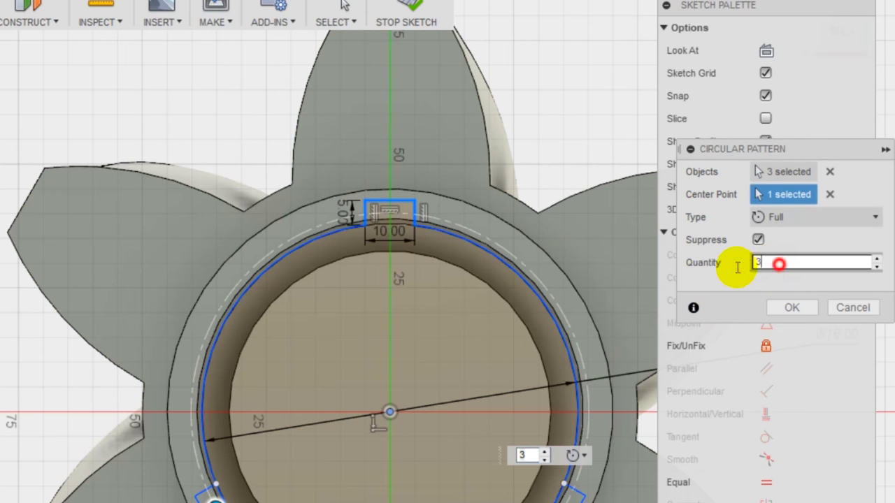
{"action": "type", "text": "13"}
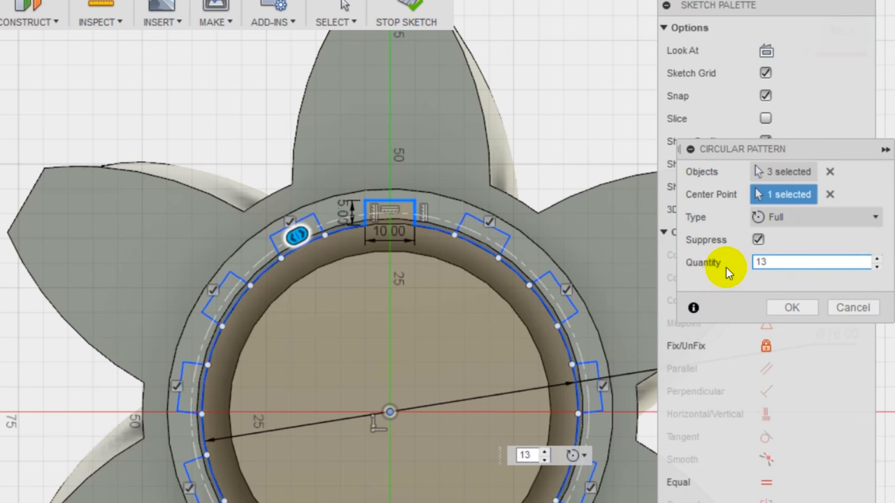
{"action": "left_click", "coordinate": [757, 239]}
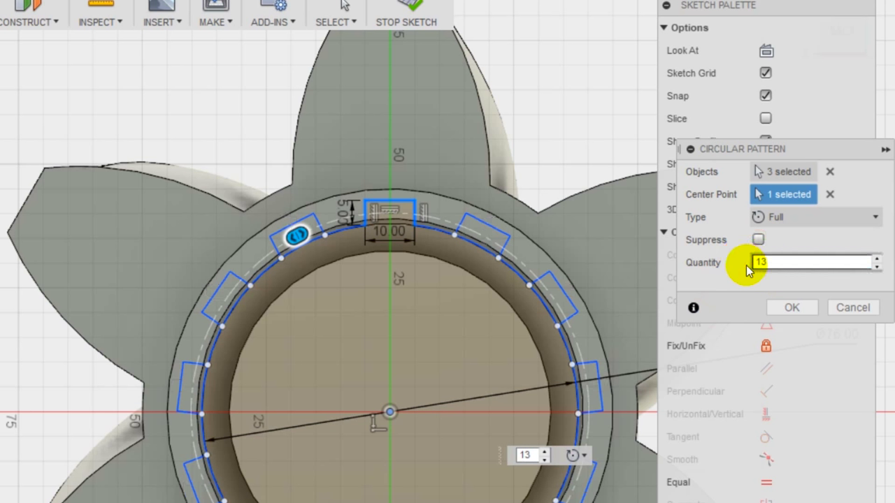
{"action": "left_click", "coordinate": [791, 307]}
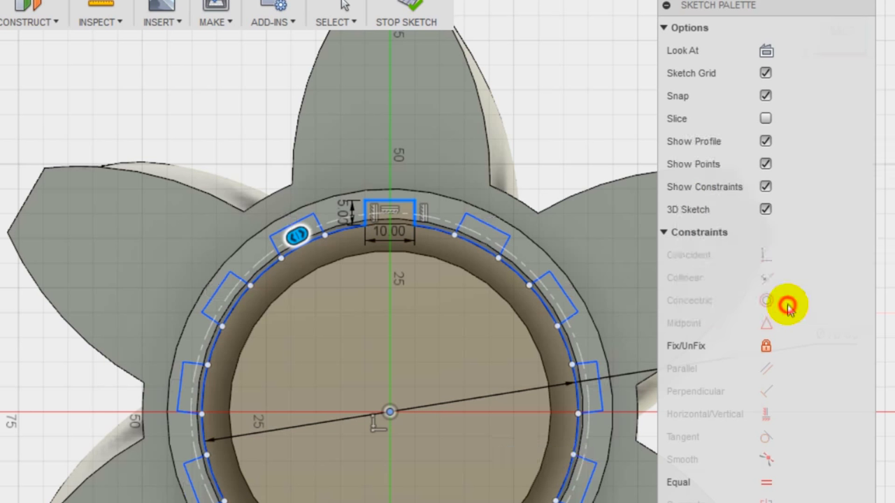
{"action": "scroll", "coordinate": [655, 279], "scroll_direction": "up", "scroll_amount": 2}
{"action": "scroll", "coordinate": [639, 237], "scroll_direction": "up", "scroll_amount": 1}
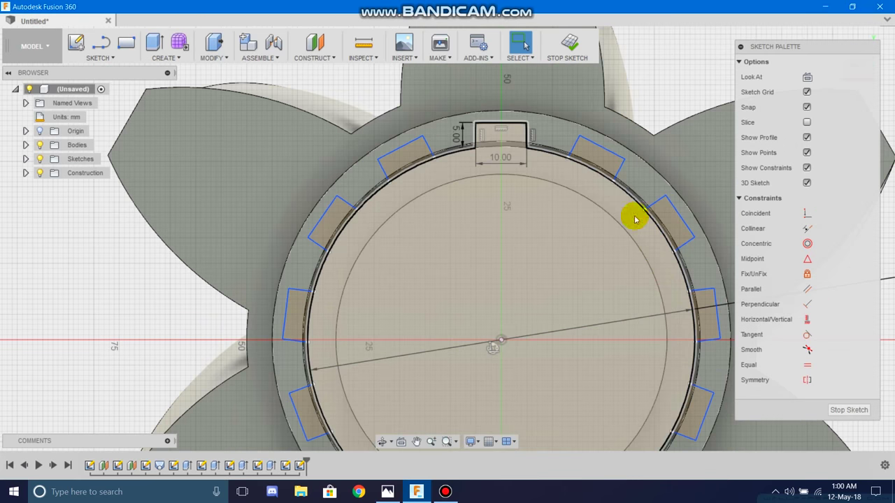
{"action": "left_click", "coordinate": [84, 64]}
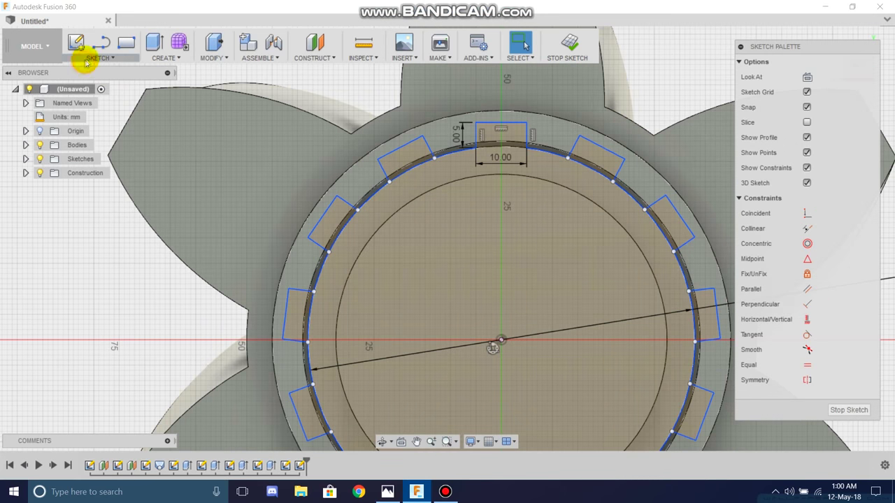
Trim away the circle arcs inside the first two patterned notches
{"action": "left_click", "coordinate": [86, 61]}
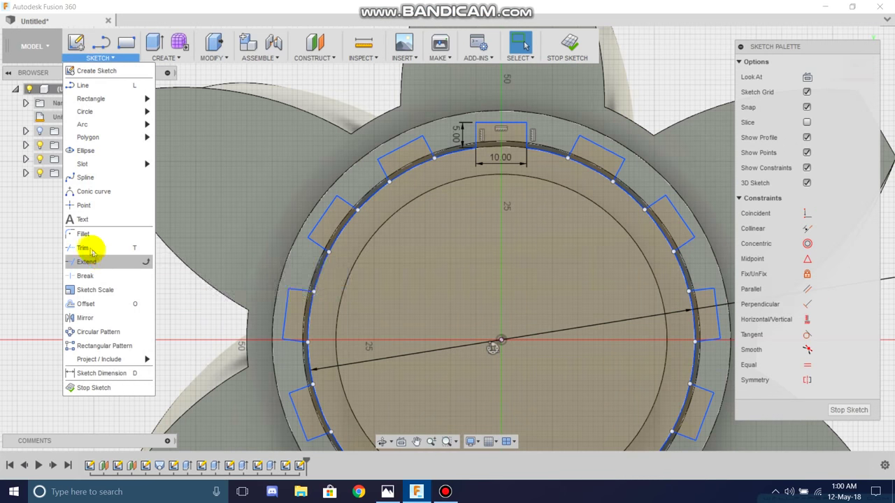
{"action": "left_click", "coordinate": [98, 249]}
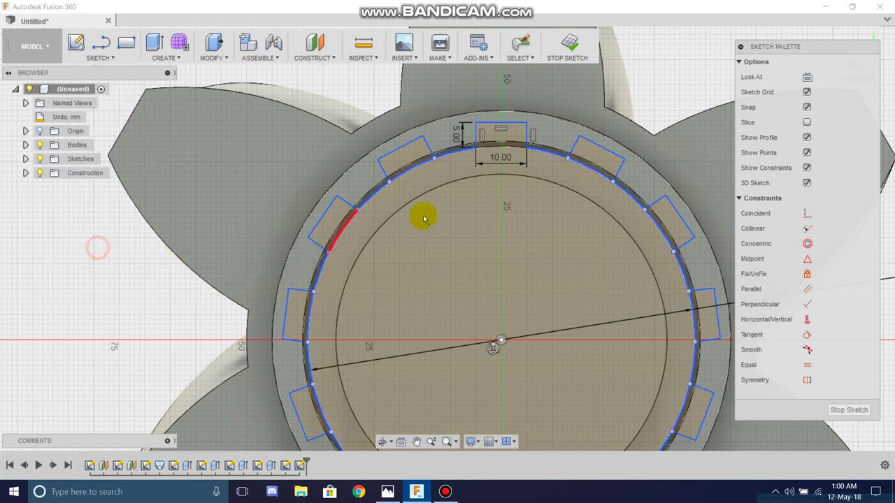
{"action": "left_click", "coordinate": [408, 171]}
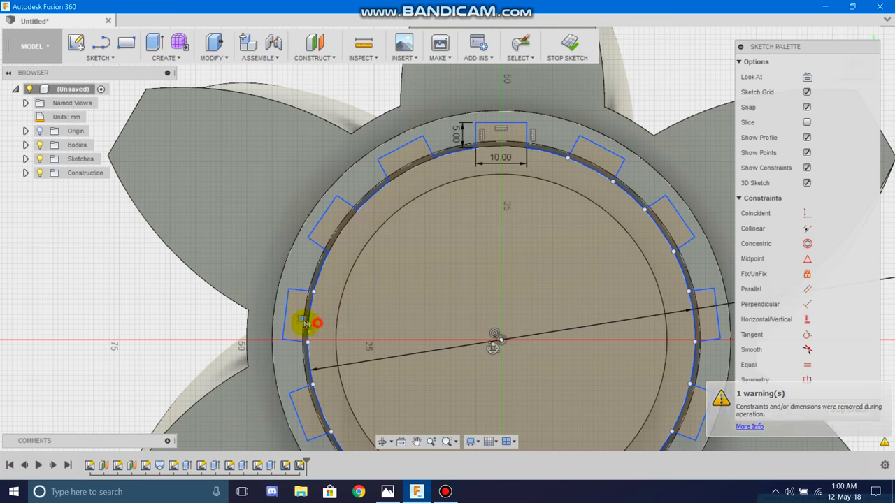
{"action": "left_click", "coordinate": [578, 176]}
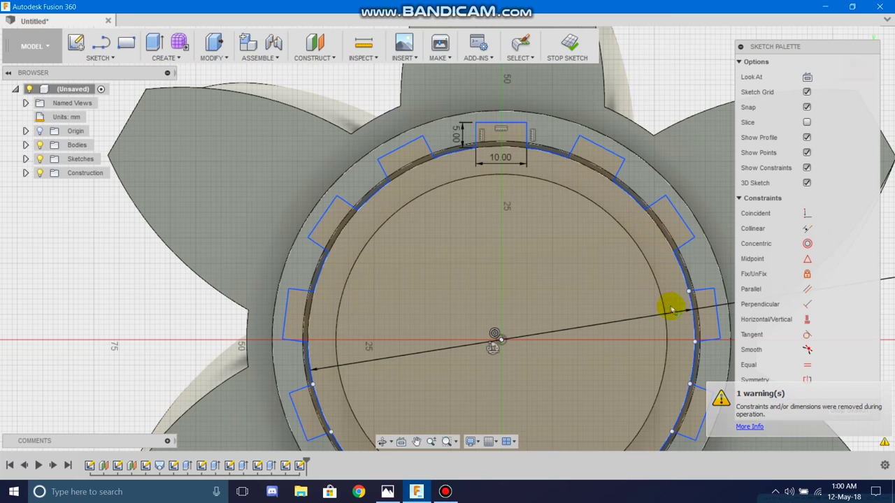
{"action": "scroll", "coordinate": [599, 201], "scroll_direction": "down", "scroll_amount": 3}
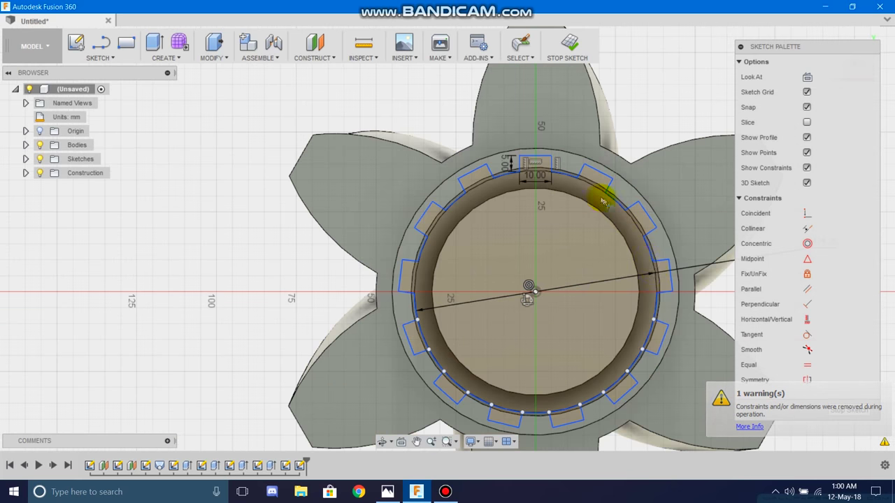
{"action": "scroll", "coordinate": [668, 349], "scroll_direction": "up", "scroll_amount": 2}
{"action": "scroll", "coordinate": [659, 356], "scroll_direction": "up", "scroll_amount": 2}
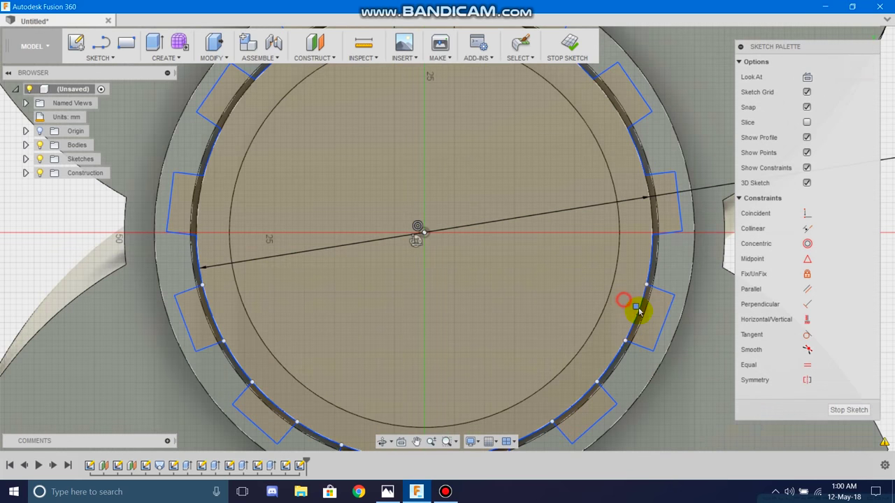
{"action": "scroll", "coordinate": [556, 264], "scroll_direction": "down", "scroll_amount": 3}
{"action": "scroll", "coordinate": [532, 362], "scroll_direction": "up", "scroll_amount": 3}
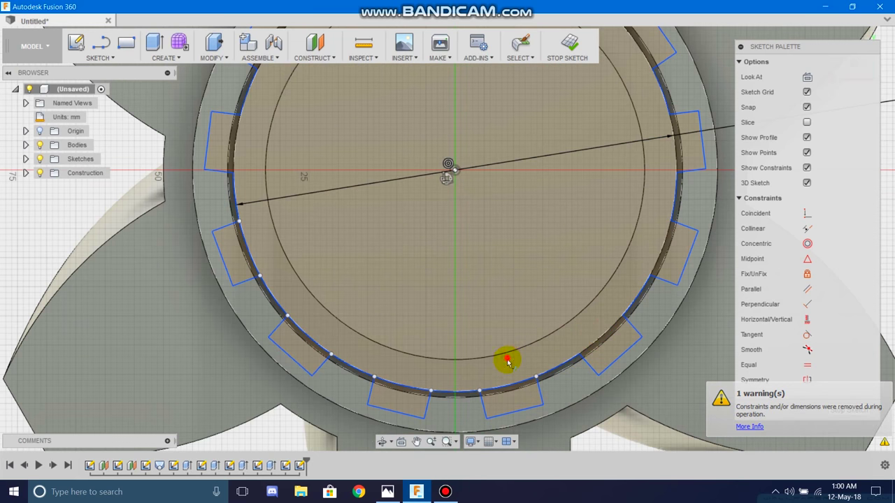
Trim the arcs inside the remaining lower and left notches, then finish the sketch
{"action": "left_click", "coordinate": [411, 372]}
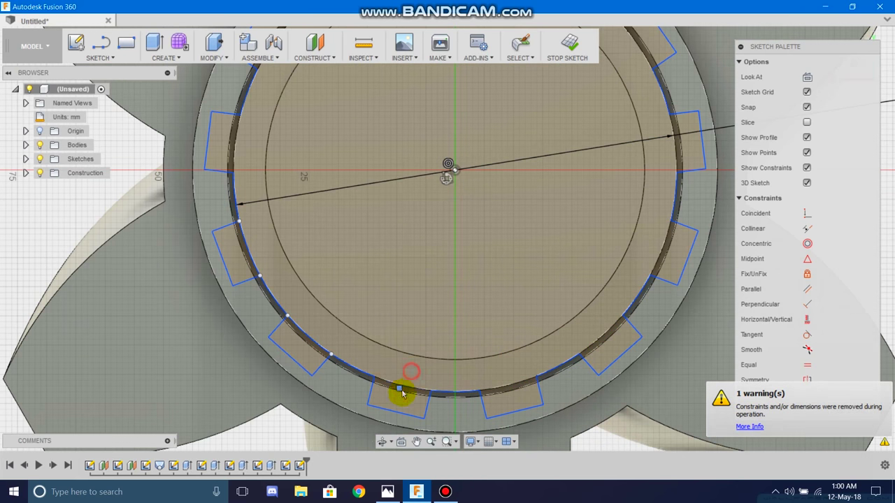
{"action": "left_click", "coordinate": [266, 253]}
{"action": "left_click", "coordinate": [238, 150]}
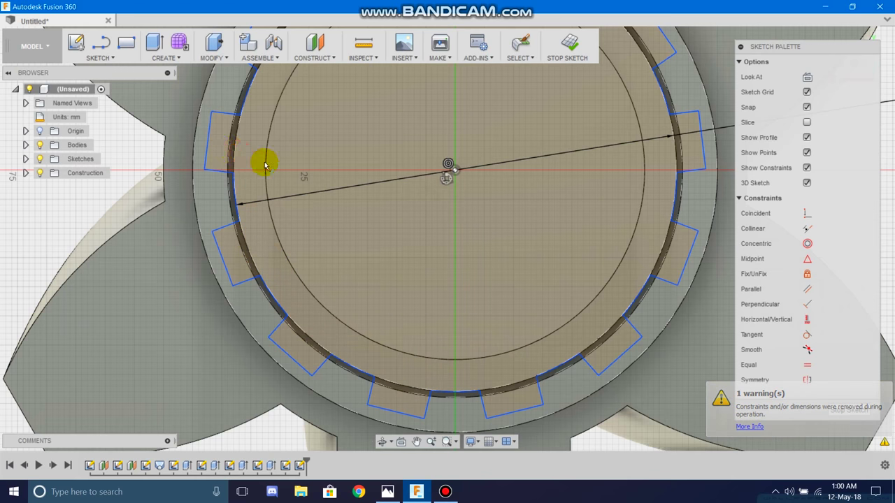
{"action": "scroll", "coordinate": [265, 165], "scroll_direction": "down", "scroll_amount": 5}
{"action": "scroll", "coordinate": [276, 112], "scroll_direction": "up", "scroll_amount": 4}
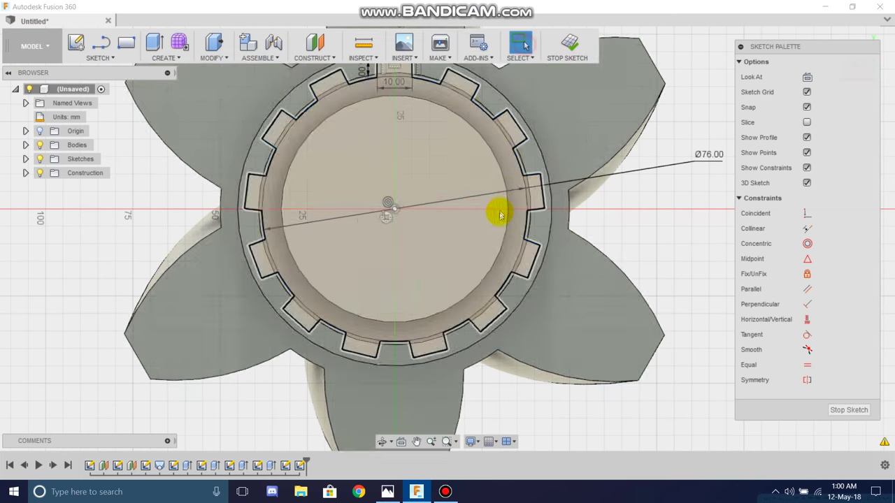
{"action": "scroll", "coordinate": [482, 182], "scroll_direction": "down", "scroll_amount": 4}
{"action": "scroll", "coordinate": [464, 163], "scroll_direction": "up", "scroll_amount": 4}
{"action": "left_click", "coordinate": [568, 43]}
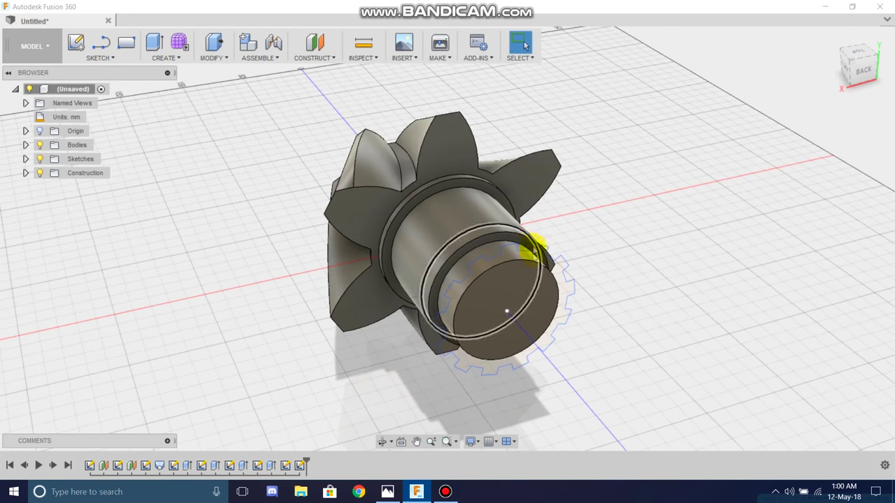
Start an extrude using the splined ring outline (5156.967 mm²) on the shaft end as profile
{"action": "left_click", "coordinate": [105, 60]}
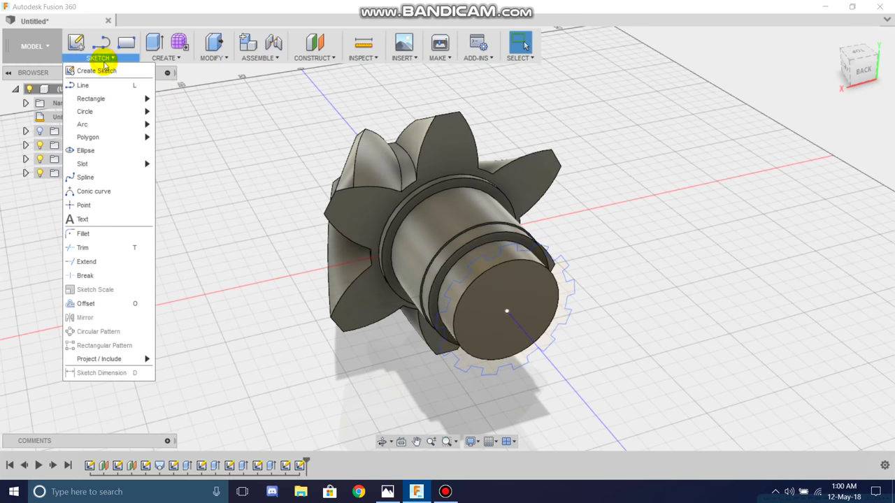
{"action": "left_click", "coordinate": [163, 57]}
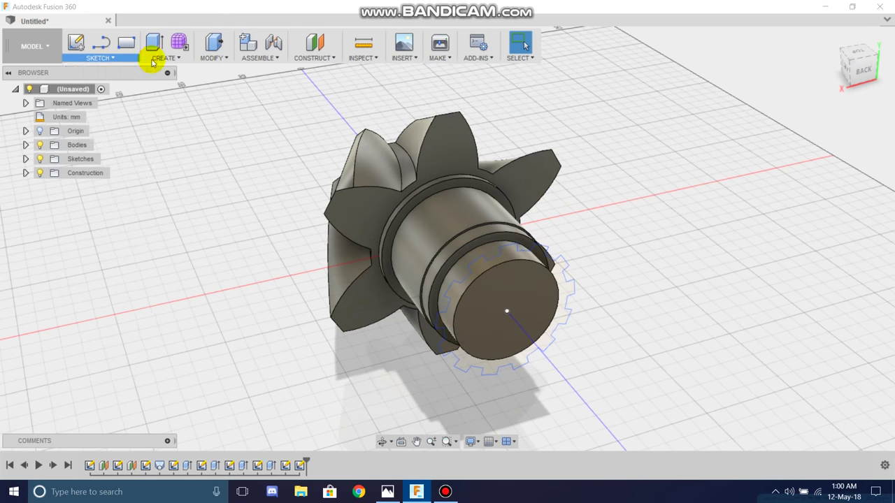
{"action": "left_click", "coordinate": [186, 87]}
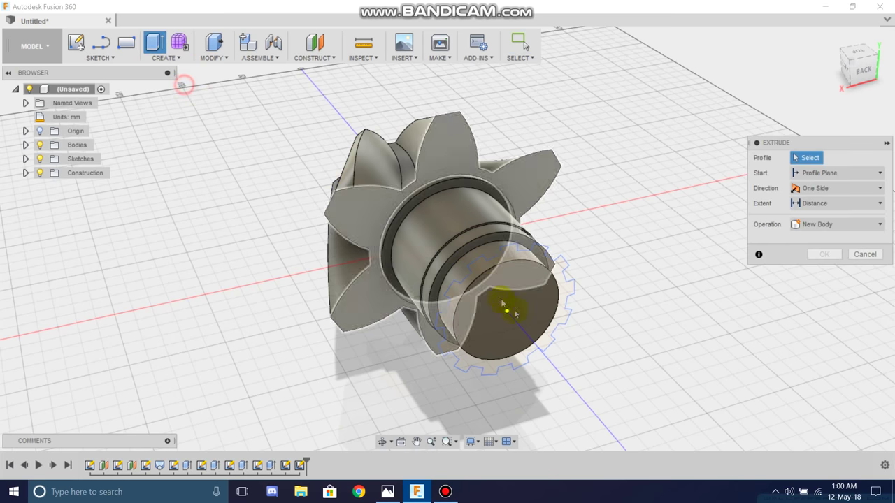
{"action": "left_click", "coordinate": [551, 310]}
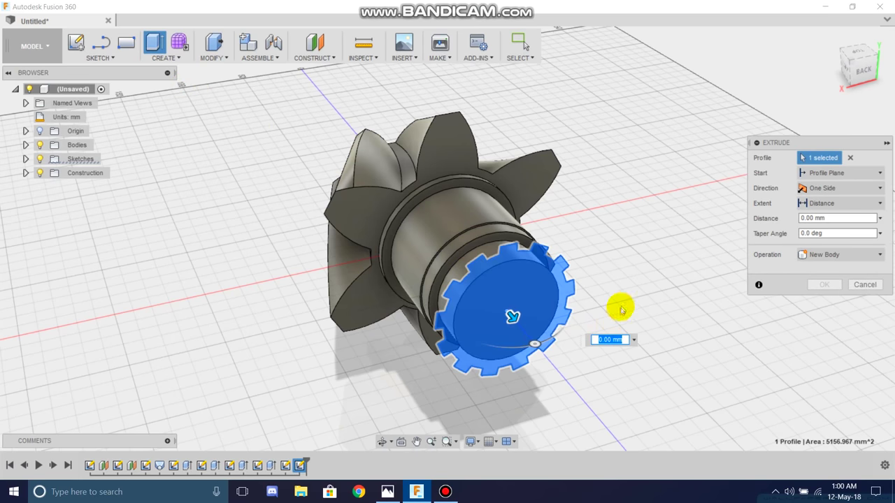
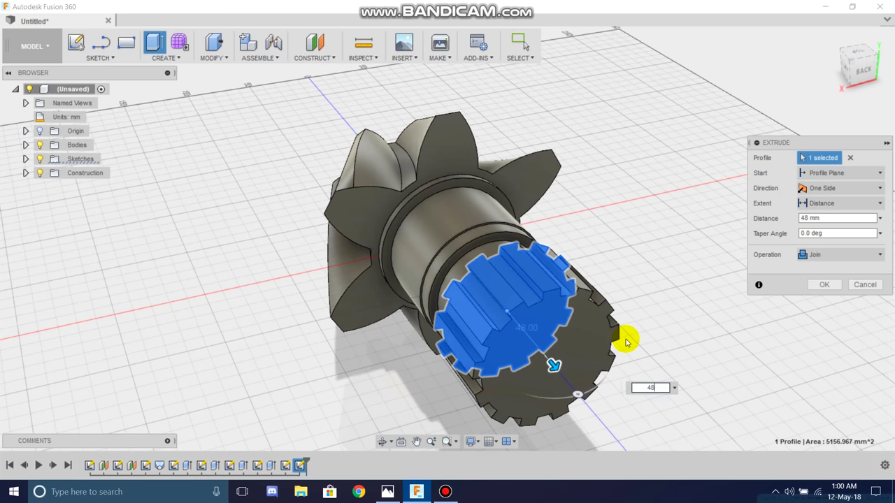
Accept the 48 mm Join extrusion of the spline profile and zoom back onto the gear
{"action": "key", "text": "Return"}
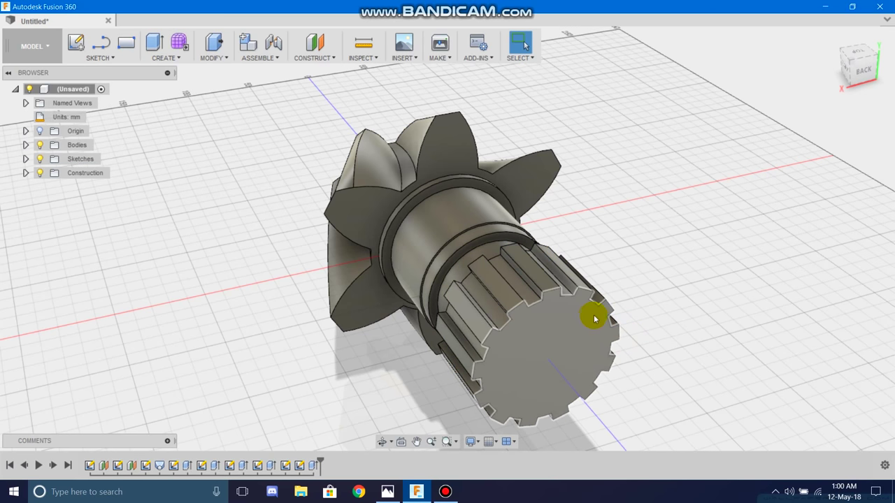
{"action": "scroll", "coordinate": [611, 256], "scroll_direction": "down", "scroll_amount": 3}
{"action": "scroll", "coordinate": [631, 339], "scroll_direction": "up", "scroll_amount": 2}
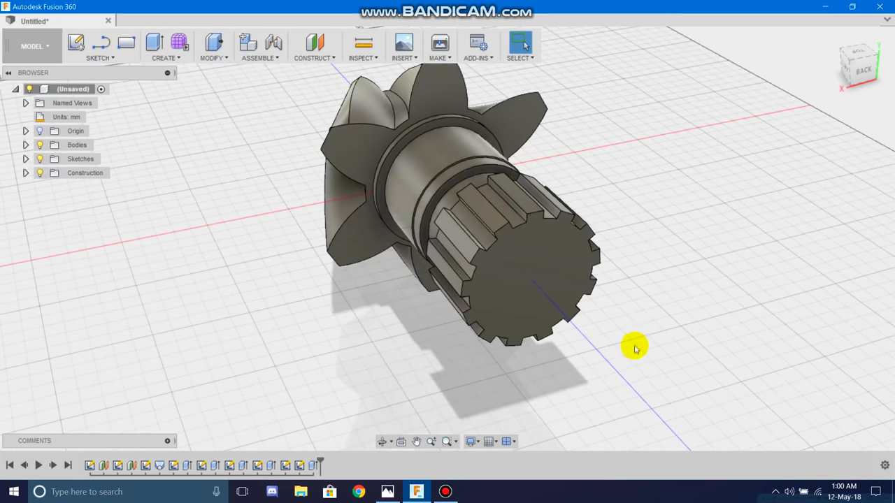
{"action": "scroll", "coordinate": [636, 349], "scroll_direction": "up", "scroll_amount": 2}
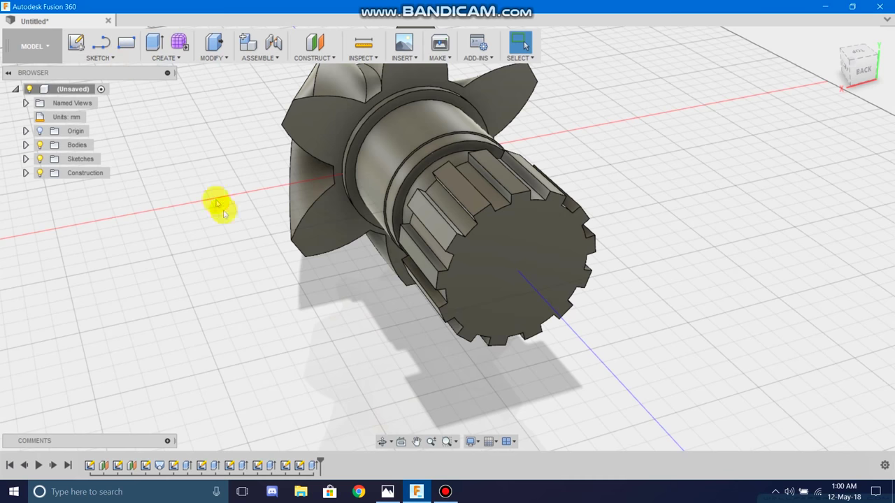
On the splined end face, sketch a centred Ø65 mm circle and move its dimension label clear
{"action": "left_click", "coordinate": [74, 44]}
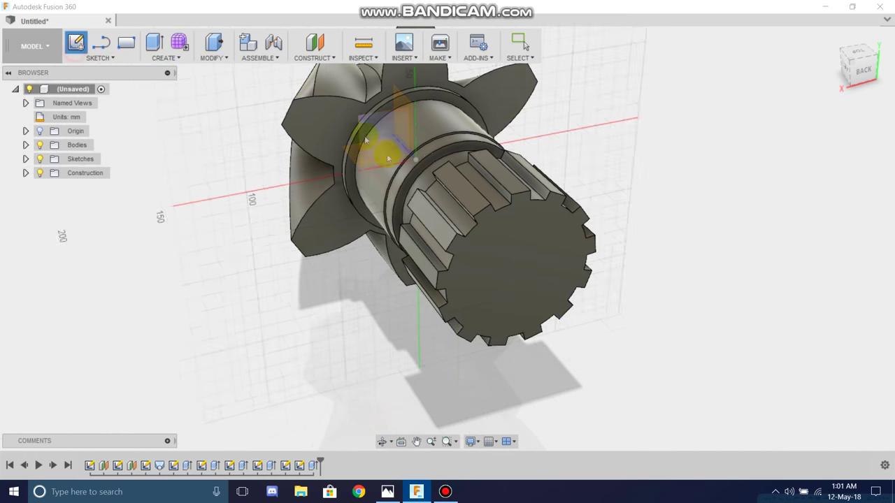
{"action": "left_click", "coordinate": [489, 249]}
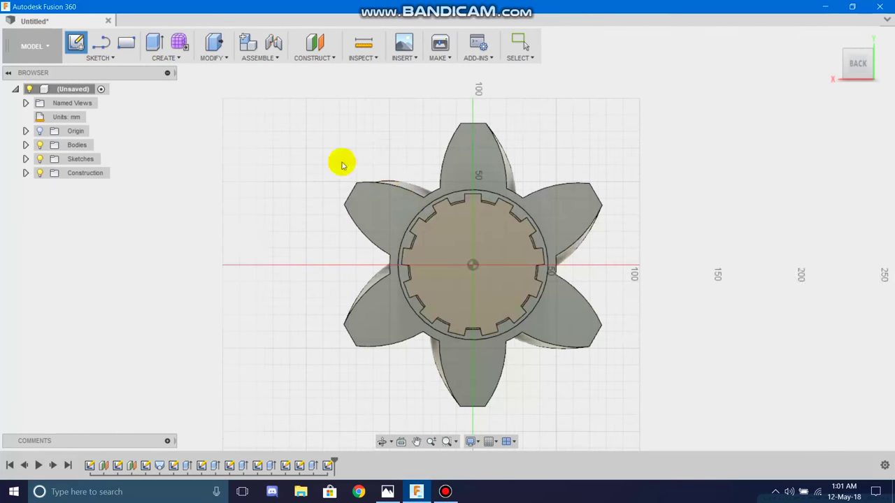
{"action": "left_click", "coordinate": [100, 60]}
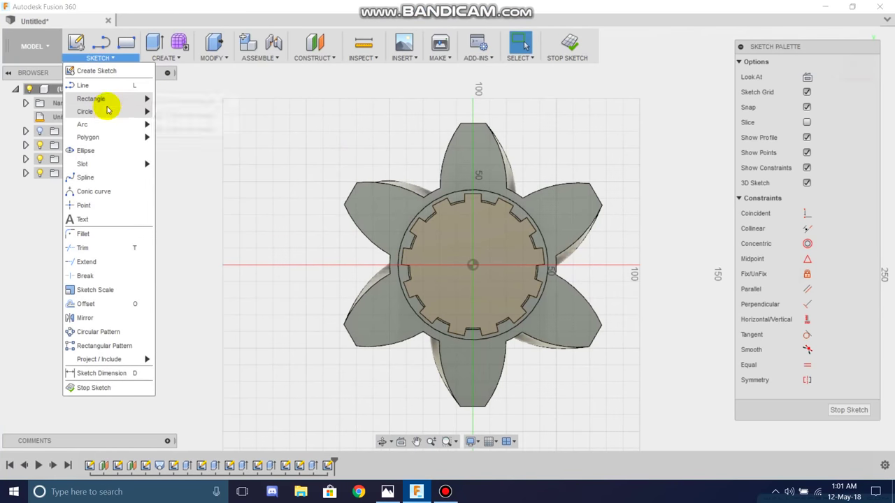
{"action": "left_click", "coordinate": [185, 115]}
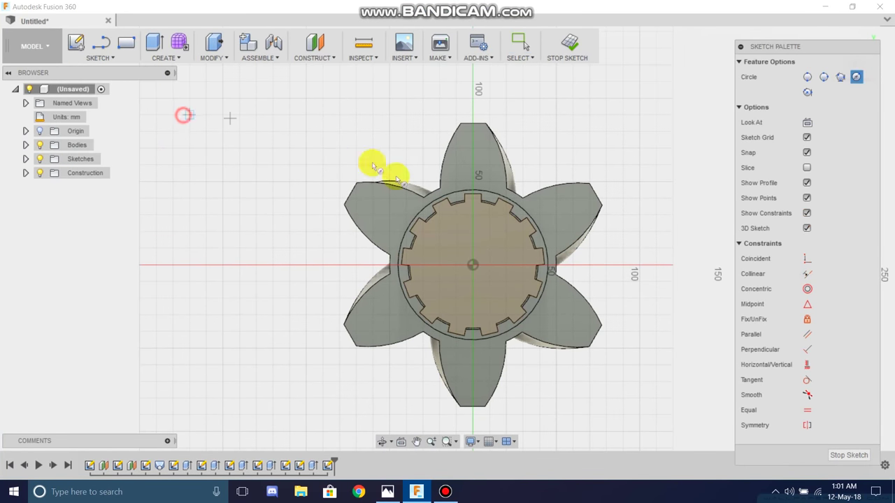
{"action": "left_click", "coordinate": [474, 266]}
{"action": "type", "text": "65"}
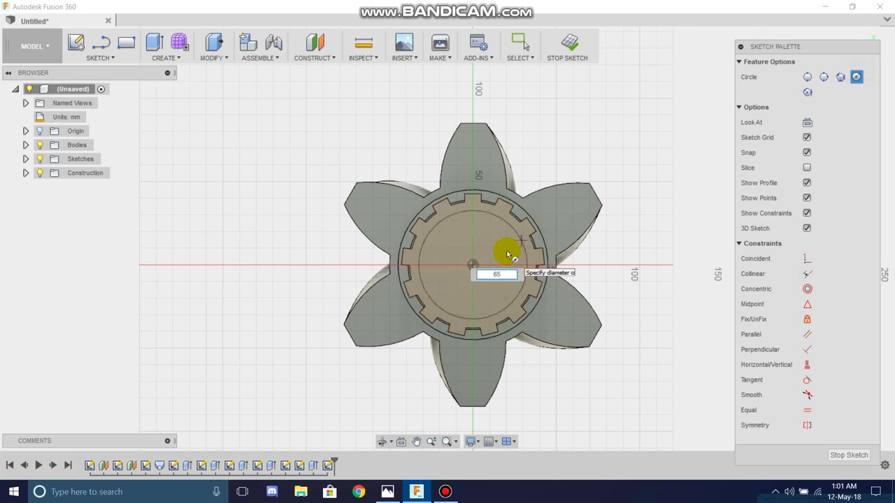
{"action": "key", "text": "Return"}
{"action": "key", "text": "Escape"}
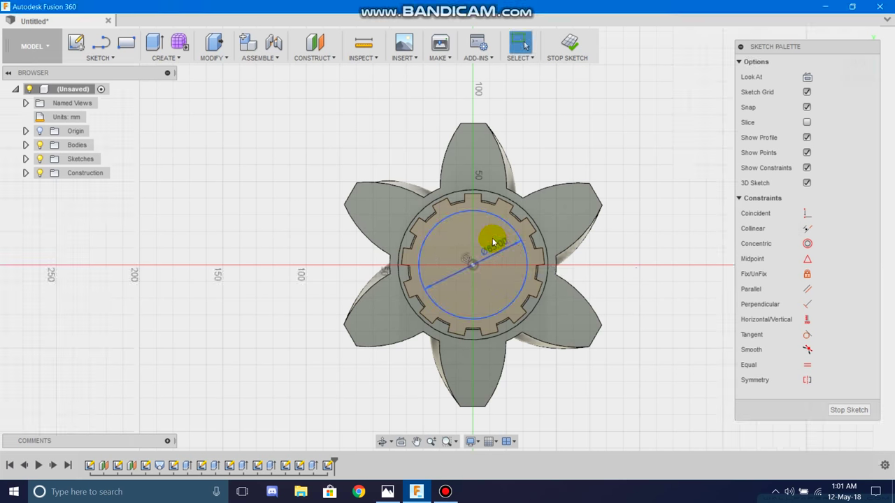
{"action": "left_click_drag", "start_coordinate": [502, 239], "coordinate": [666, 157]}
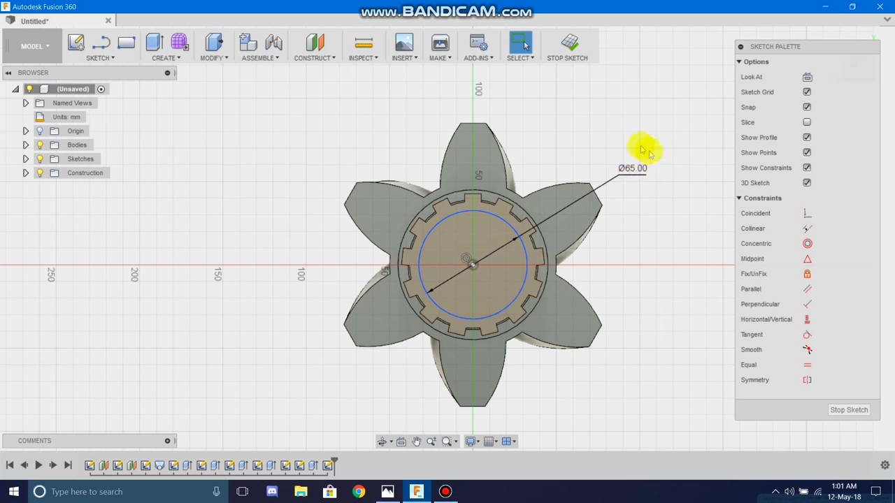
{"action": "left_click", "coordinate": [741, 47]}
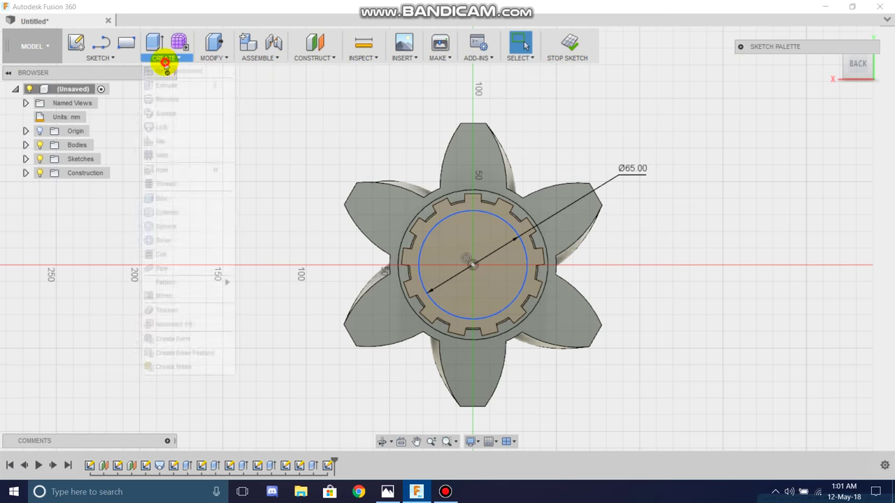
Extrude the Ø65 mm circle 32 mm as a Join, then inspect the new cylinder from the side
{"action": "left_click", "coordinate": [162, 59]}
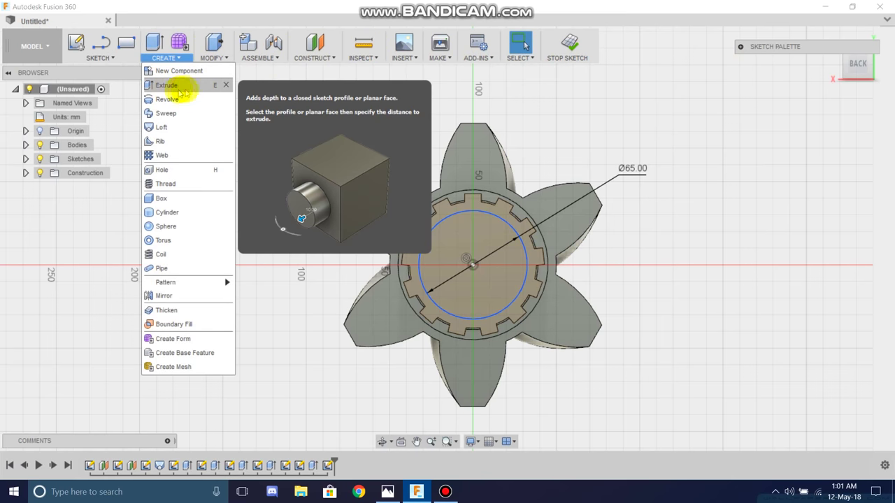
{"action": "left_click", "coordinate": [182, 88]}
{"action": "type", "text": "32"}
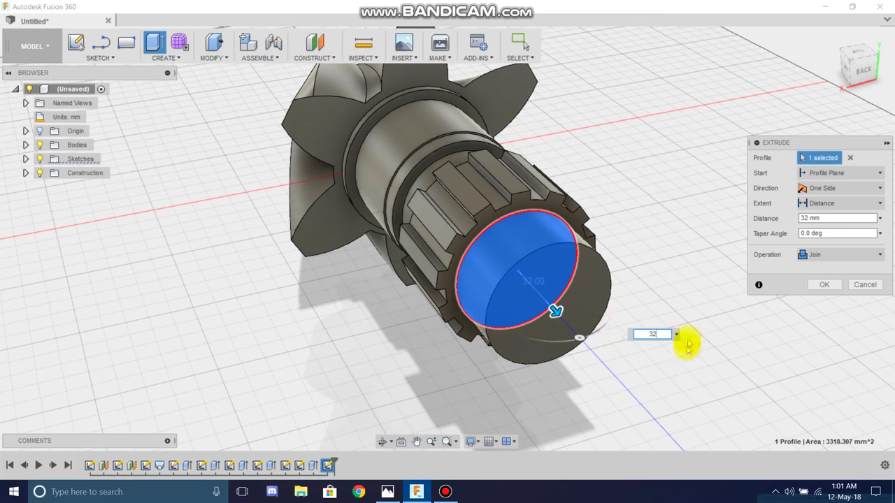
{"action": "key", "text": "Return"}
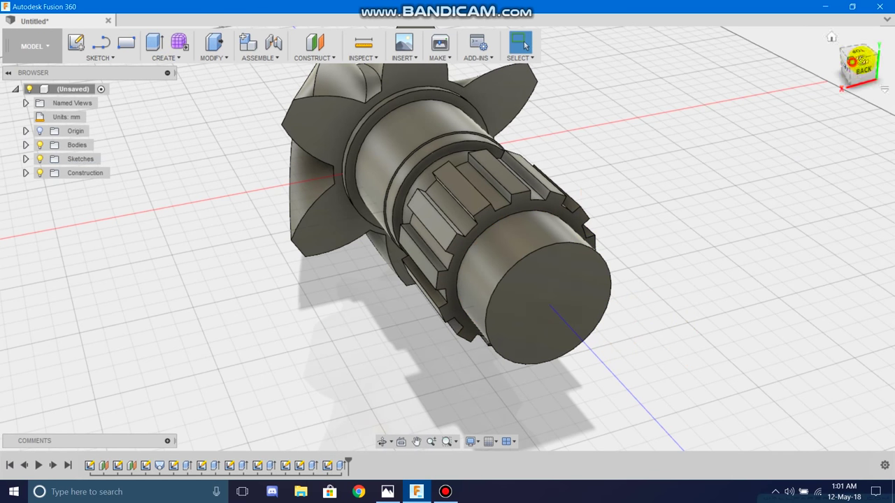
{"action": "left_click", "coordinate": [851, 62]}
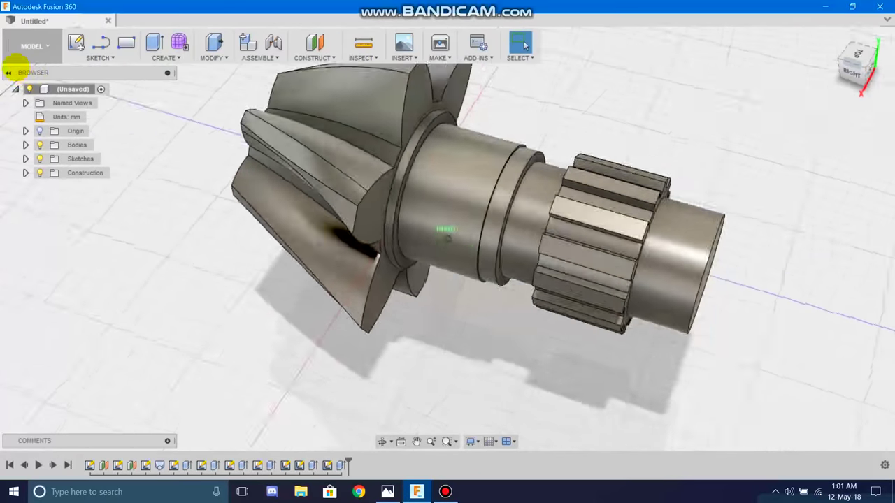
{"action": "scroll", "coordinate": [534, 146], "scroll_direction": "up", "scroll_amount": 5}
{"action": "scroll", "coordinate": [559, 130], "scroll_direction": "down", "scroll_amount": 8}
{"action": "scroll", "coordinate": [584, 131], "scroll_direction": "up", "scroll_amount": 5}
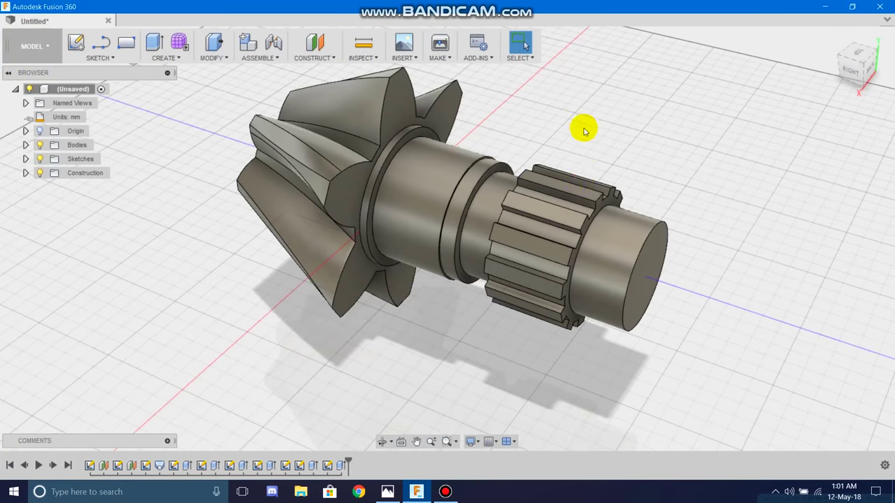
{"action": "scroll", "coordinate": [543, 219], "scroll_direction": "up", "scroll_amount": 2}
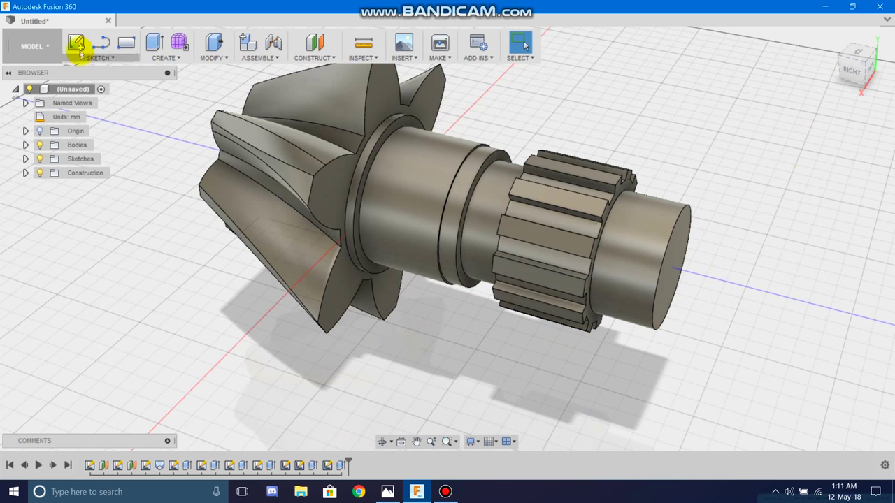
Start a sketch on the plane along the shaft axis and select the narrow shaft section
{"action": "left_click", "coordinate": [76, 43]}
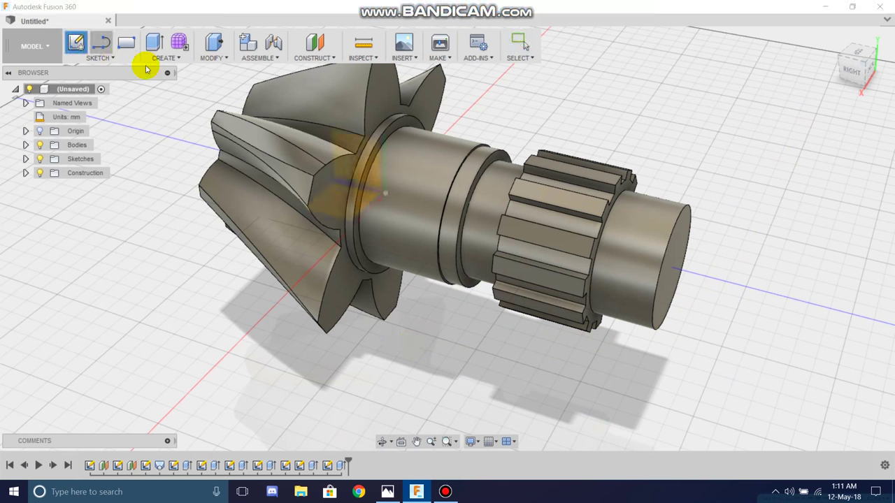
{"action": "left_click", "coordinate": [358, 149]}
{"action": "scroll", "coordinate": [635, 276], "scroll_direction": "up", "scroll_amount": 3}
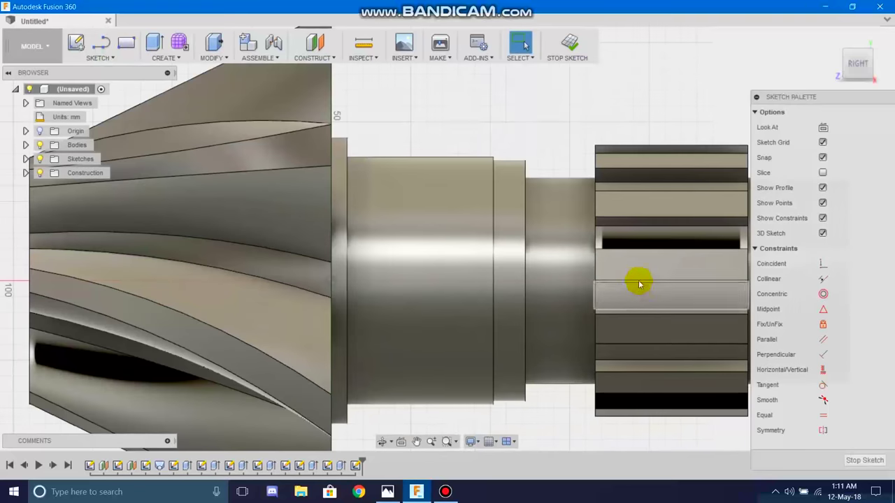
{"action": "left_click", "coordinate": [758, 103]}
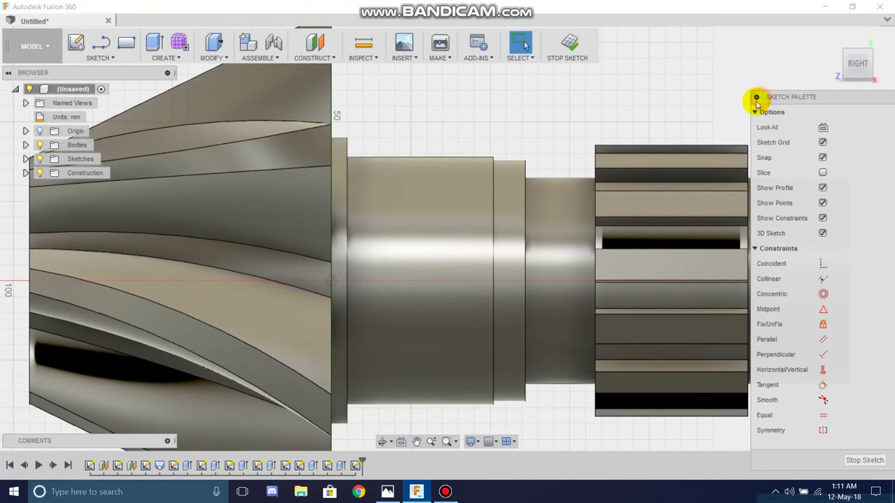
{"action": "left_click", "coordinate": [758, 98]}
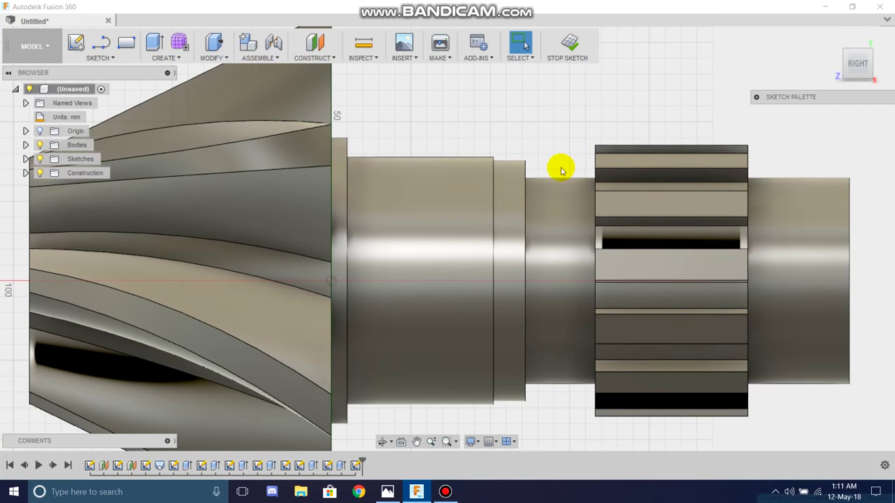
{"action": "left_click", "coordinate": [327, 12]}
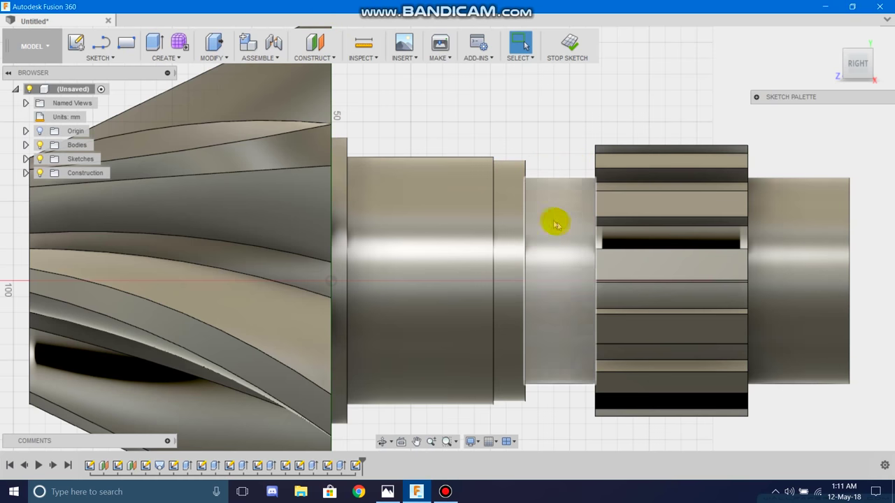
{"action": "left_click", "coordinate": [532, 213]}
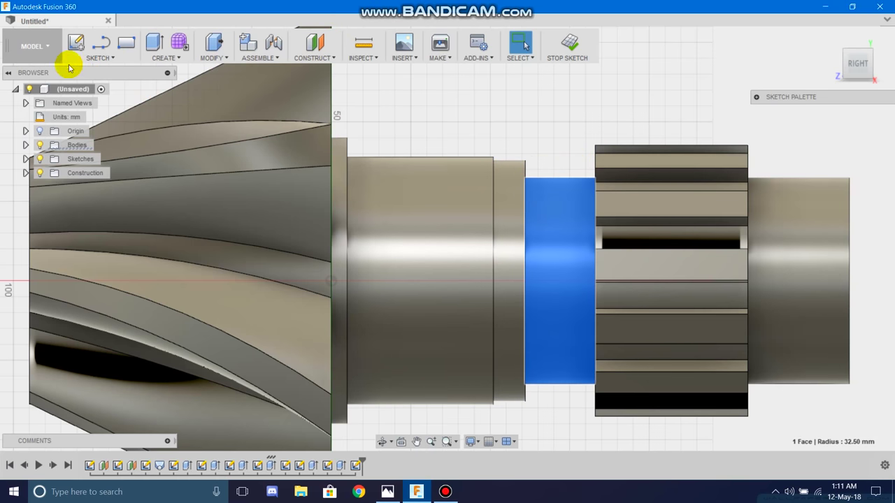
Project the narrow section's face edges and the 38 mm radius edge into the sketch
{"action": "left_click", "coordinate": [75, 56]}
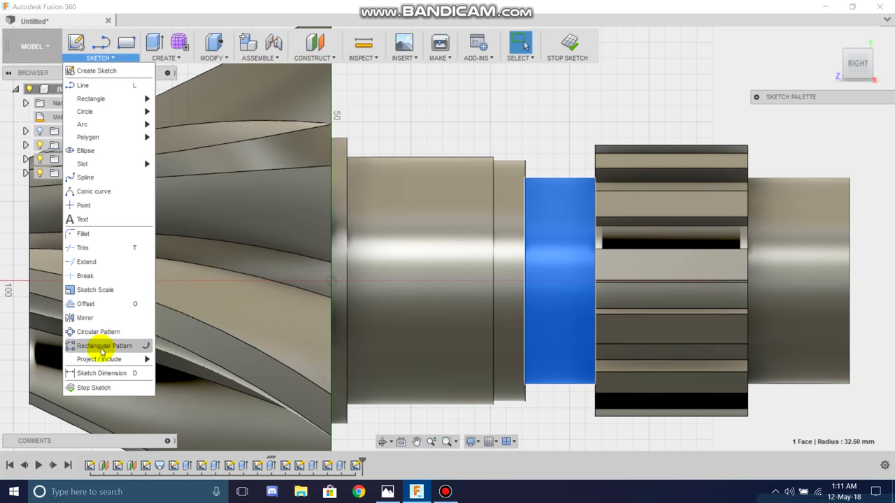
{"action": "mouse_move", "coordinate": [99, 359]}
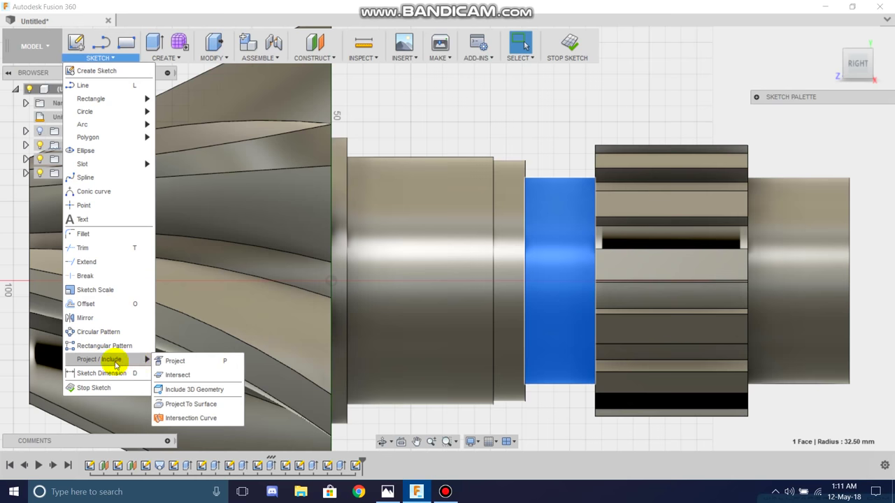
{"action": "left_click", "coordinate": [175, 361]}
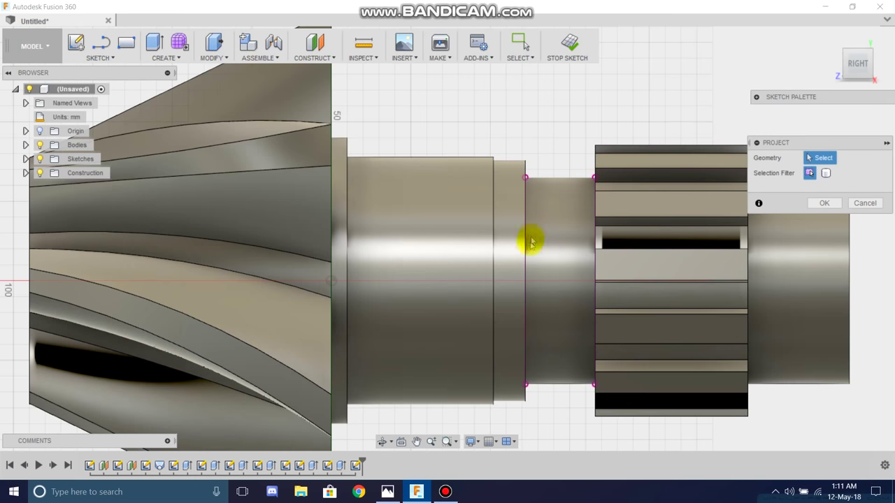
{"action": "left_click", "coordinate": [824, 203]}
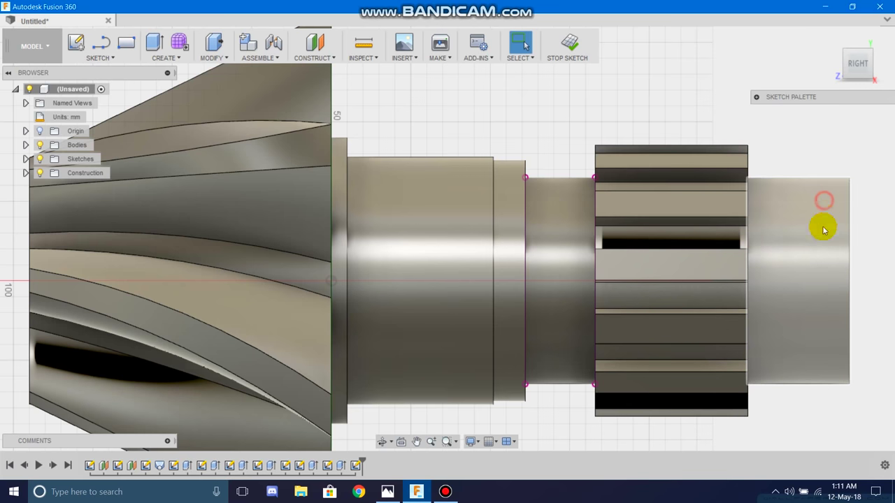
{"action": "left_click", "coordinate": [565, 186]}
{"action": "left_click", "coordinate": [558, 138]}
{"action": "left_click", "coordinate": [524, 166]}
{"action": "left_click", "coordinate": [100, 57]}
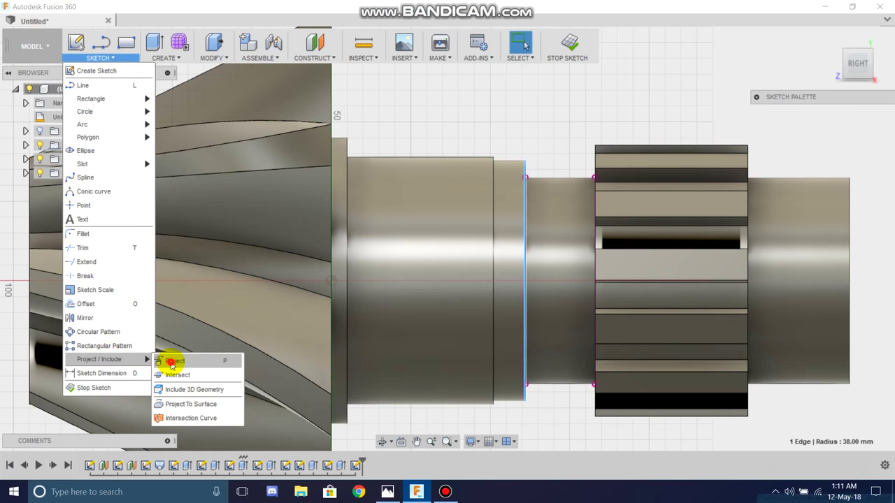
{"action": "mouse_move", "coordinate": [99, 359]}
{"action": "left_click", "coordinate": [170, 360]}
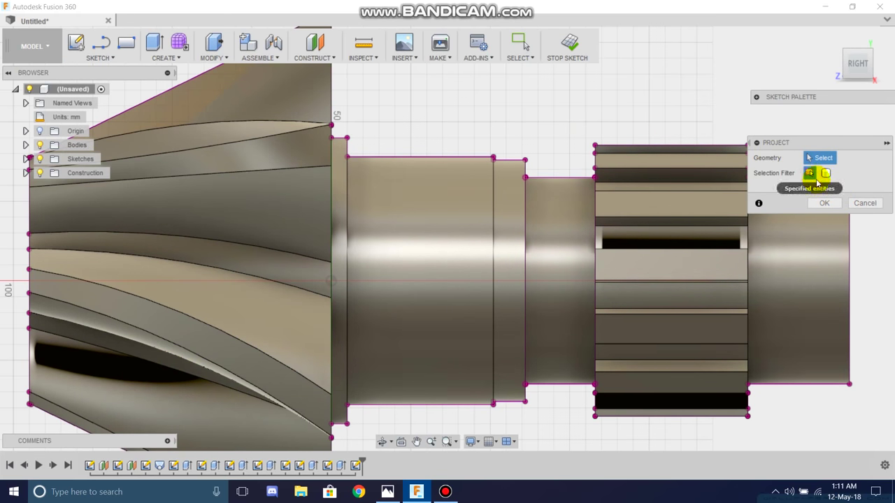
{"action": "left_click", "coordinate": [824, 203]}
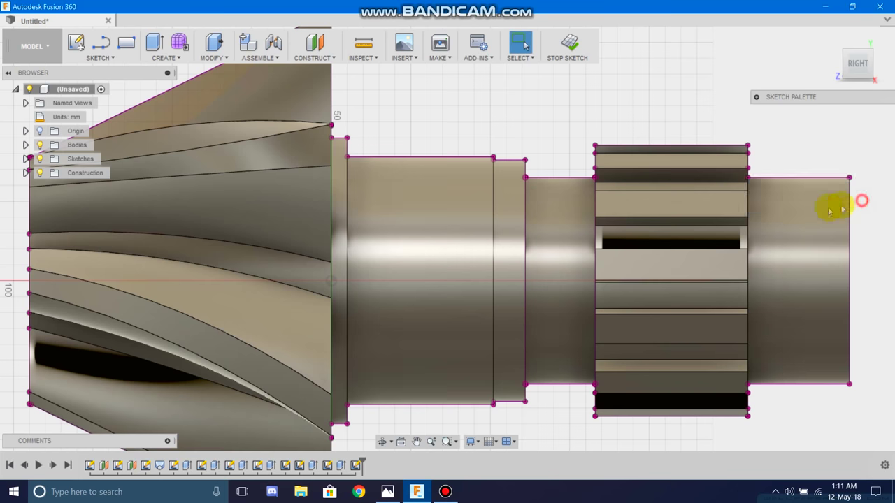
Project the shaft body's edges using the Specified entities selection filter
{"action": "left_click", "coordinate": [99, 57]}
{"action": "left_click", "coordinate": [175, 360]}
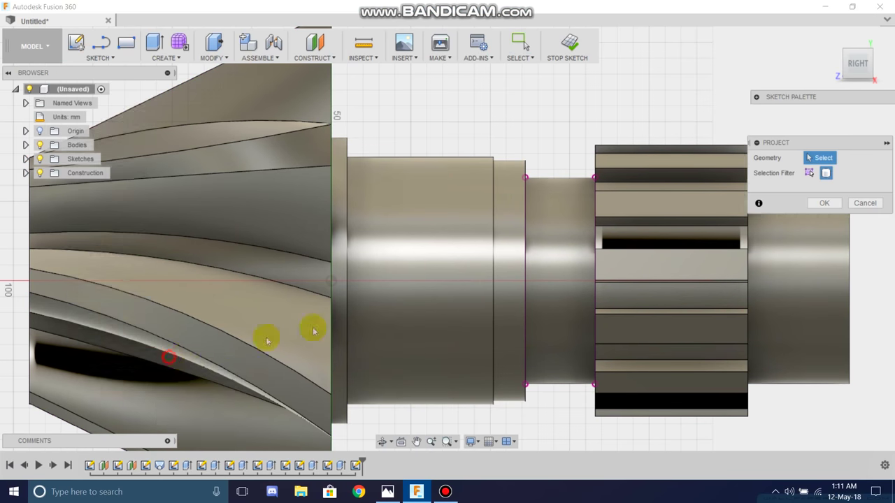
{"action": "left_click", "coordinate": [527, 215]}
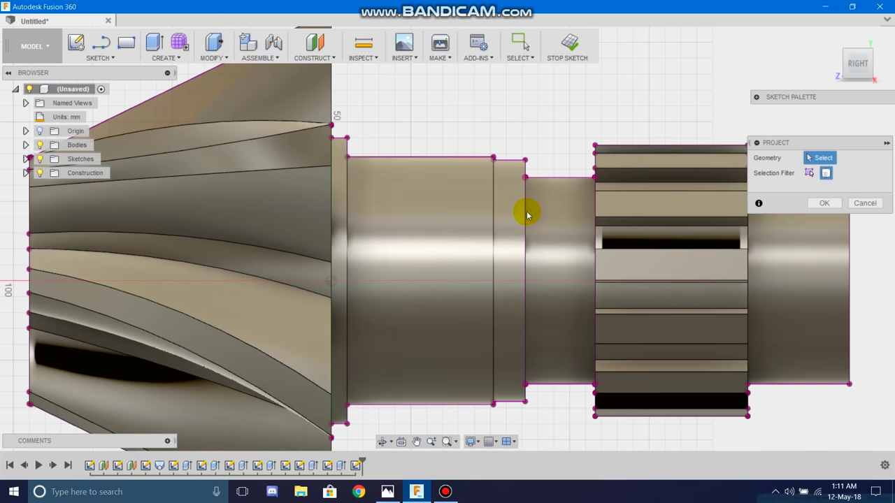
{"action": "left_click", "coordinate": [808, 173]}
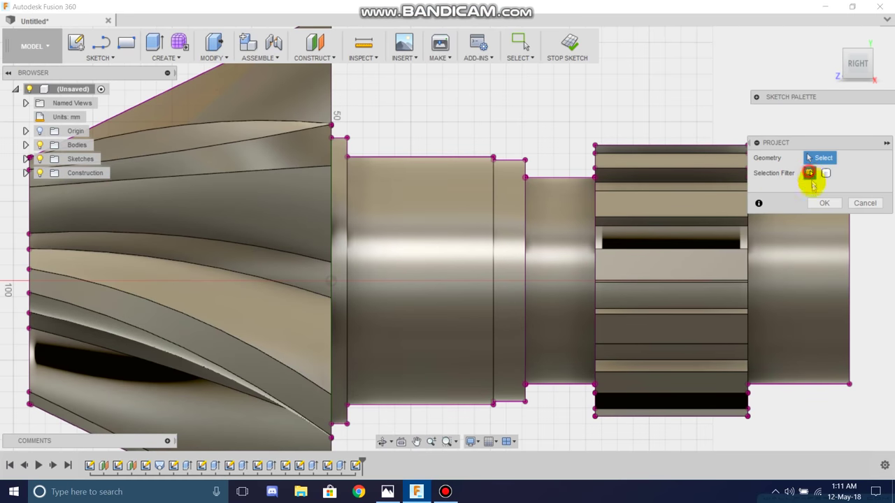
{"action": "left_click", "coordinate": [822, 204]}
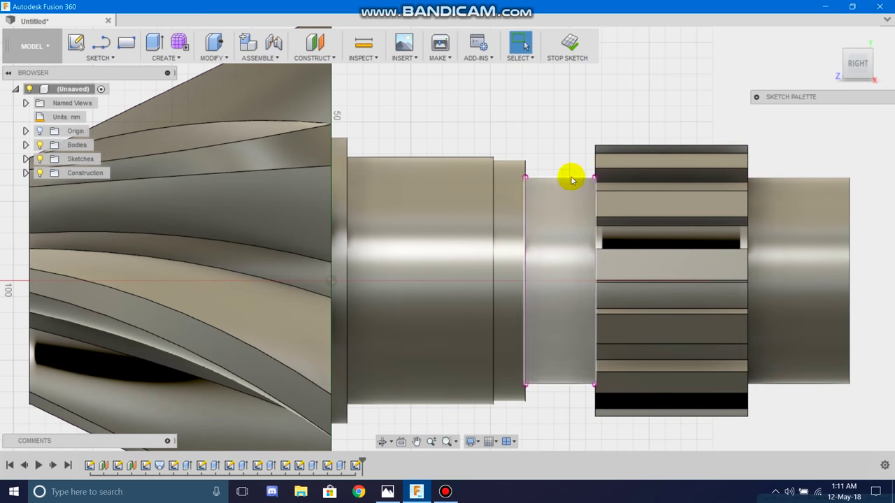
{"action": "left_click", "coordinate": [101, 45]}
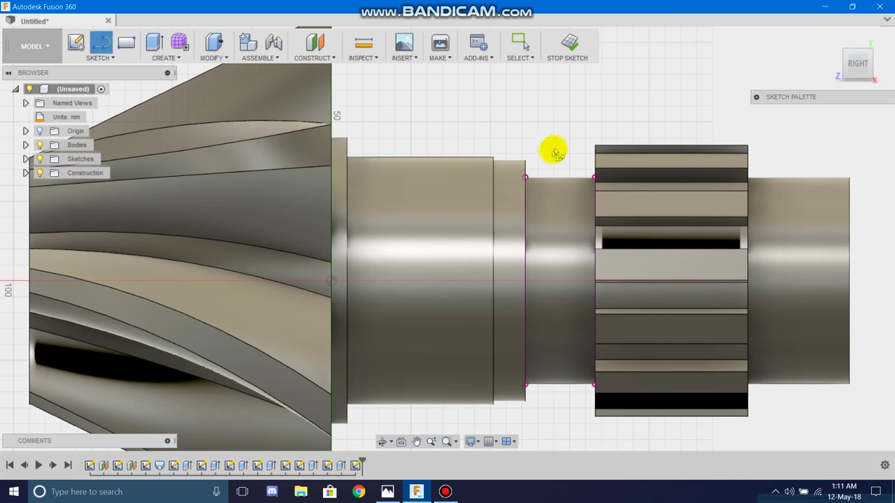
End the line started at the gear's upper corner and return to the flat right side view
{"action": "left_click", "coordinate": [594, 177]}
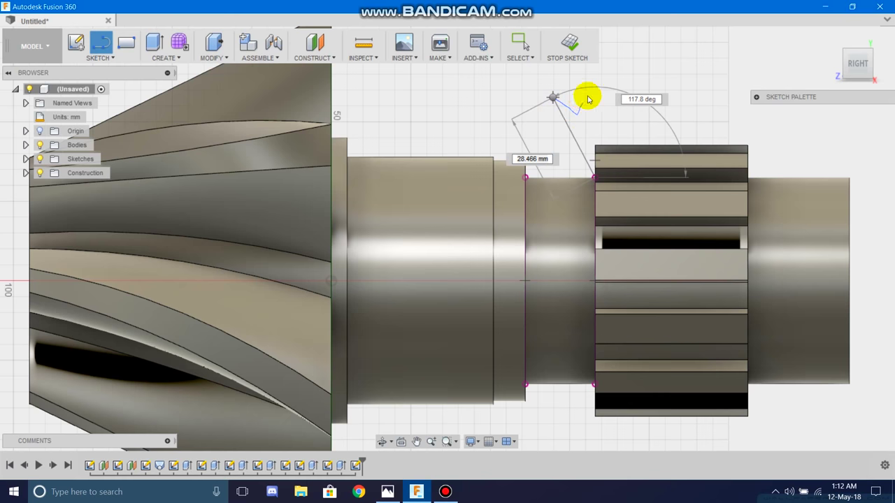
{"action": "right_click", "coordinate": [595, 105]}
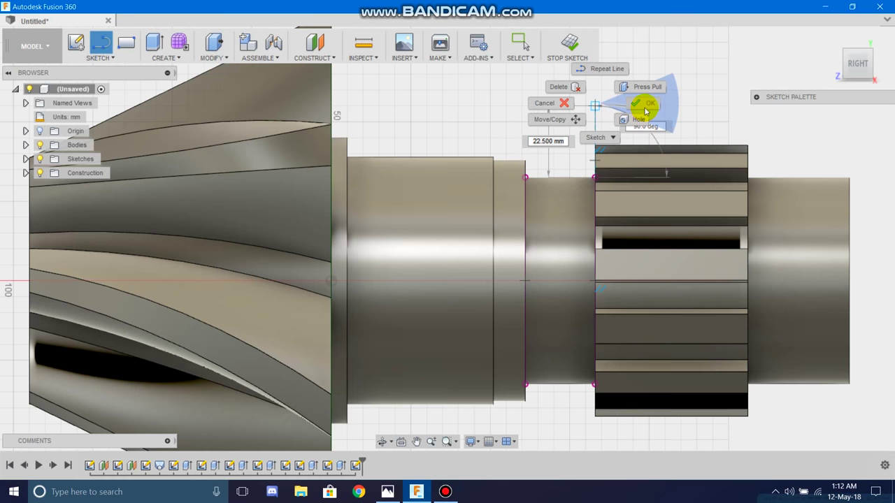
{"action": "left_click", "coordinate": [667, 110]}
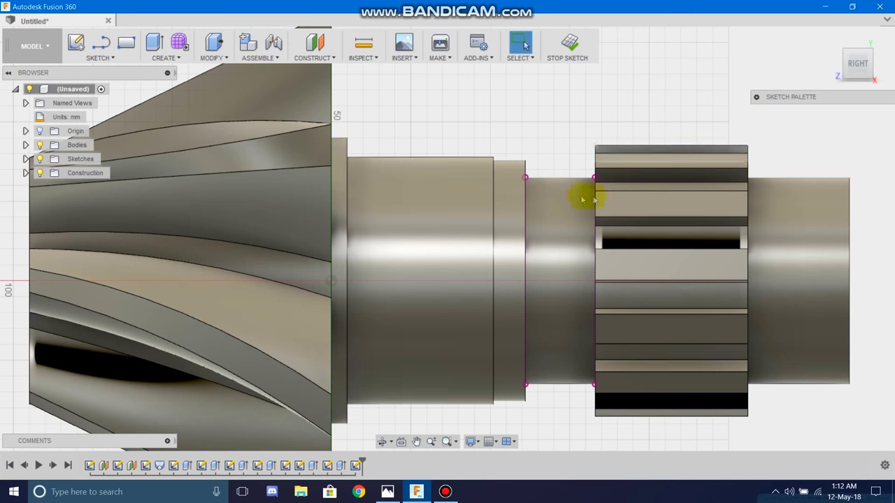
{"action": "scroll", "coordinate": [582, 201], "scroll_direction": "up", "scroll_amount": 3}
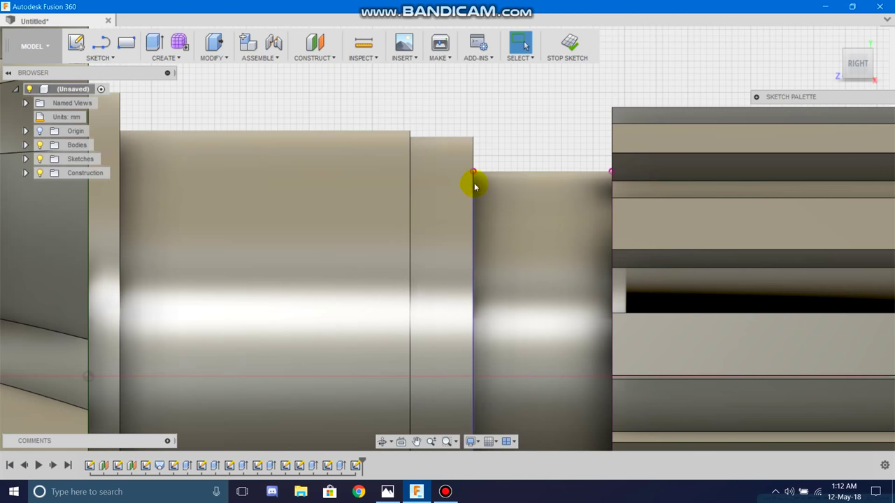
{"action": "mouse_move", "coordinate": [853, 47]}
{"action": "left_mouse_down"}
{"action": "mouse_move", "coordinate": [868, 52]}
{"action": "mouse_move", "coordinate": [860, 61]}
{"action": "left_mouse_up"}
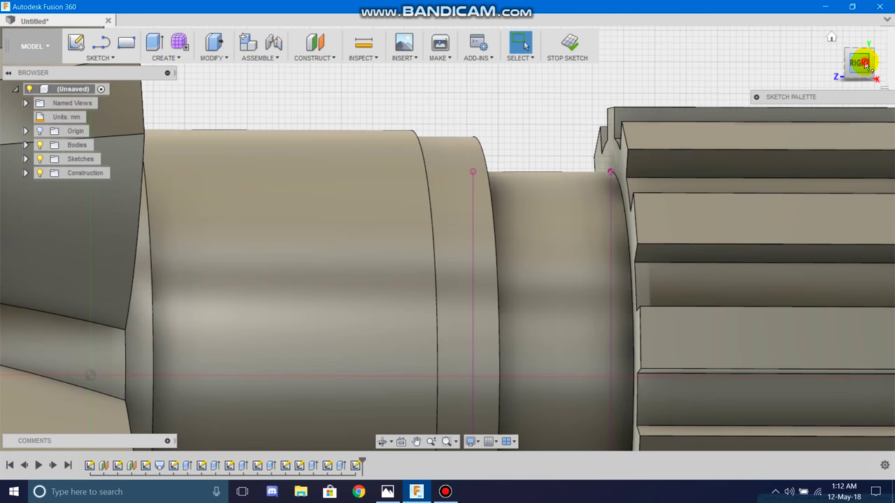
{"action": "left_click", "coordinate": [859, 62]}
{"action": "scroll", "coordinate": [565, 146], "scroll_direction": "down", "scroll_amount": 5}
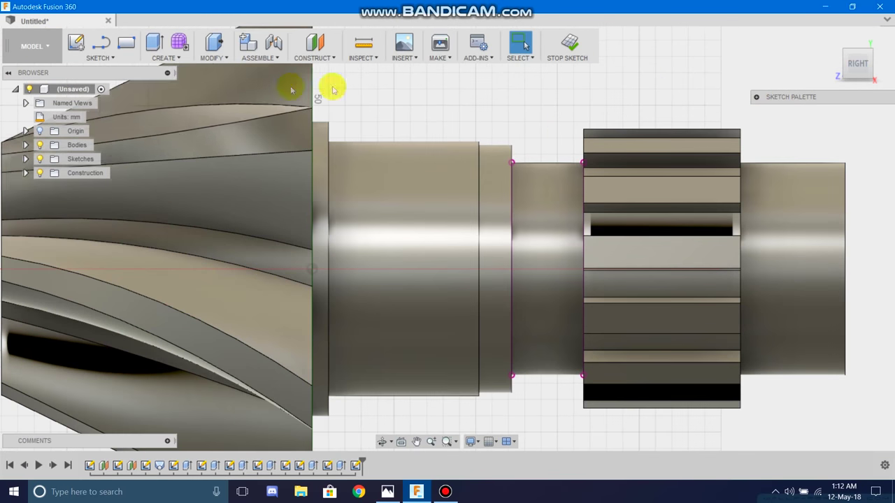
{"action": "left_click", "coordinate": [97, 60]}
{"action": "mouse_move", "coordinate": [85, 112]}
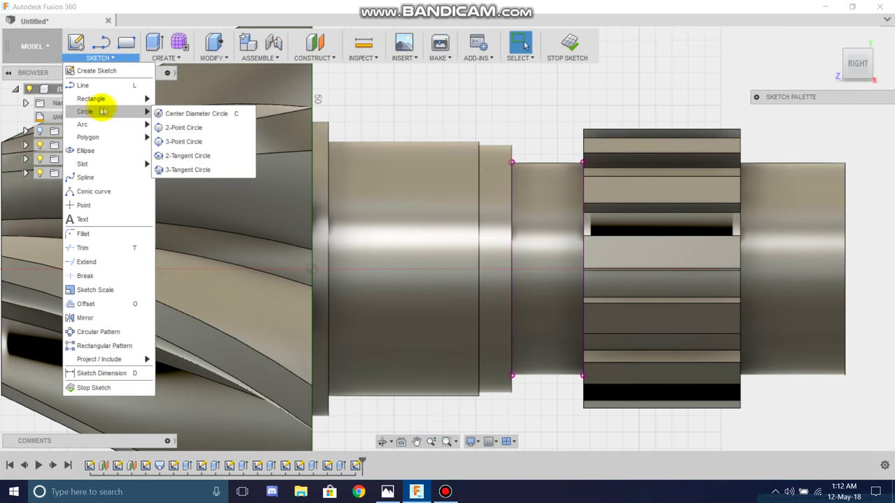
{"action": "left_click", "coordinate": [193, 114]}
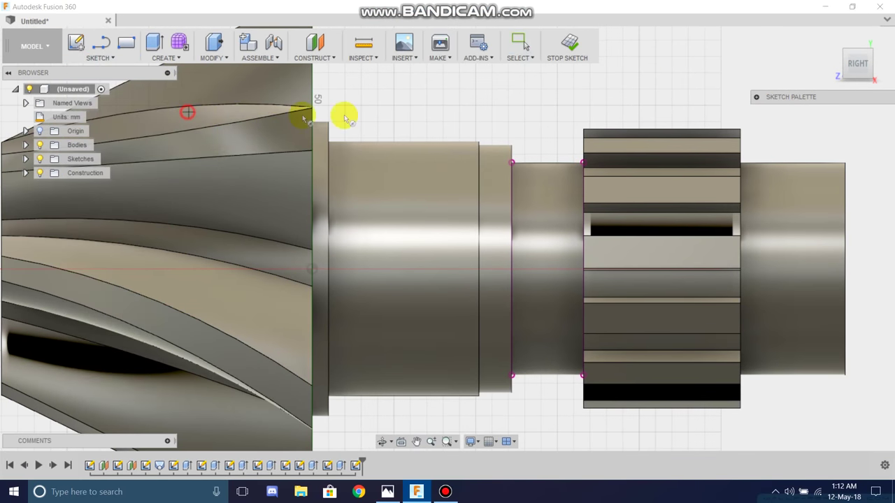
Draw a small circle above the narrow section, tangent to its left edge and the gear-side line
{"action": "left_click", "coordinate": [541, 96]}
{"action": "left_click", "coordinate": [561, 96]}
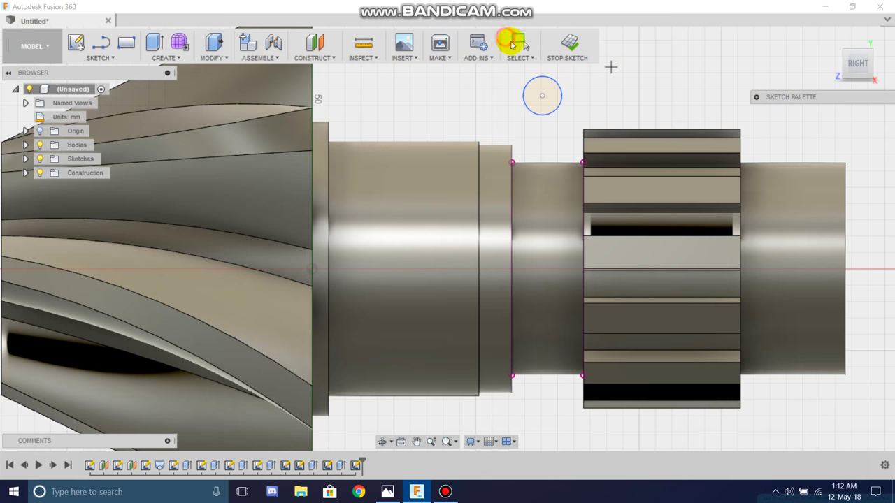
{"action": "left_click", "coordinate": [755, 97]}
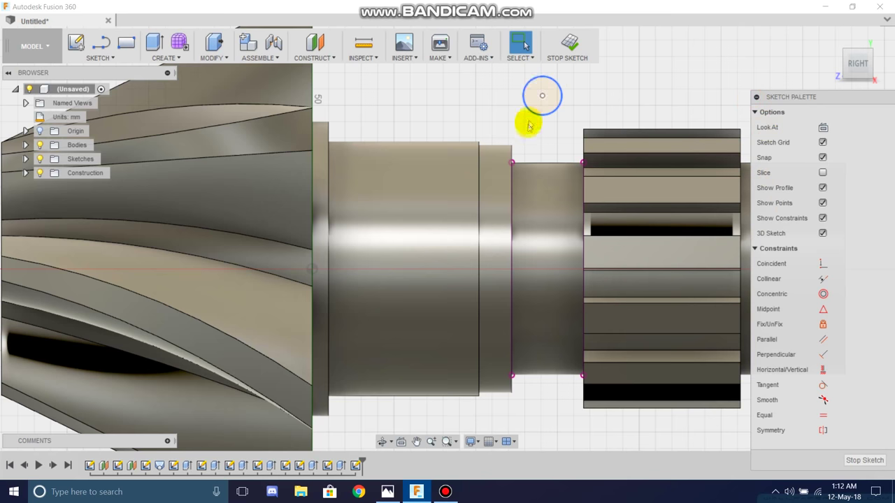
{"action": "left_click", "coordinate": [522, 90]}
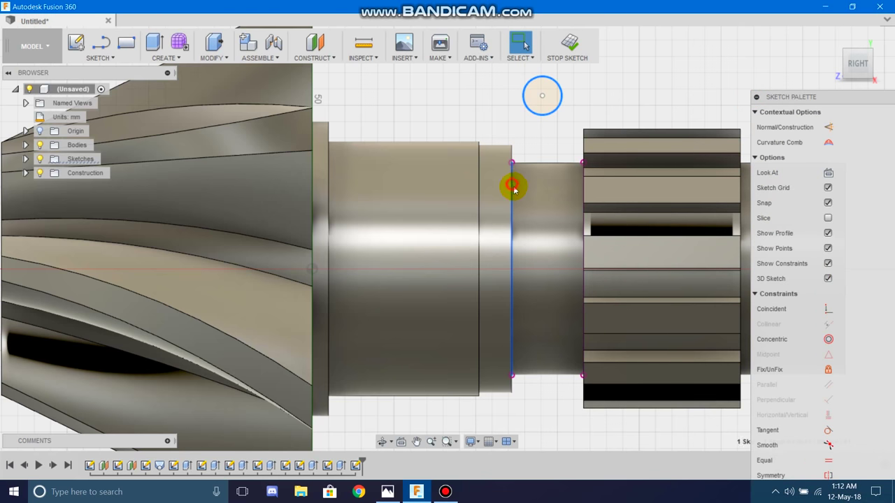
{"action": "left_click", "coordinate": [824, 430]}
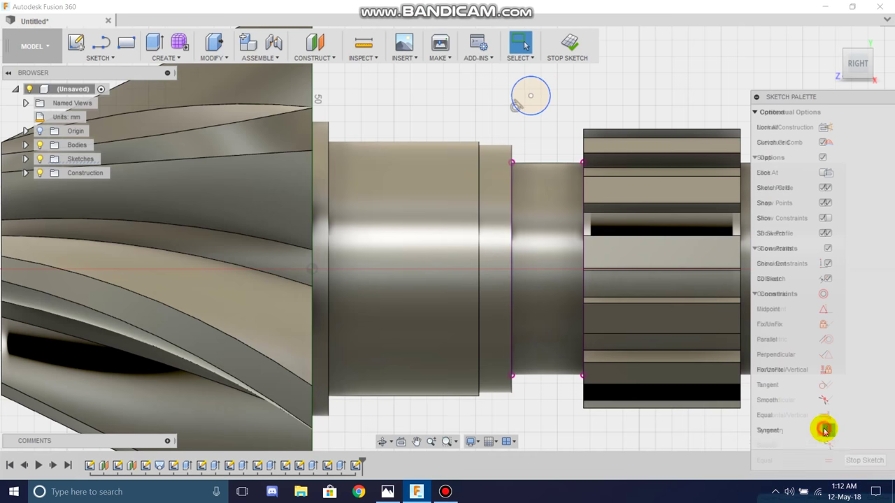
{"action": "left_click", "coordinate": [557, 103]}
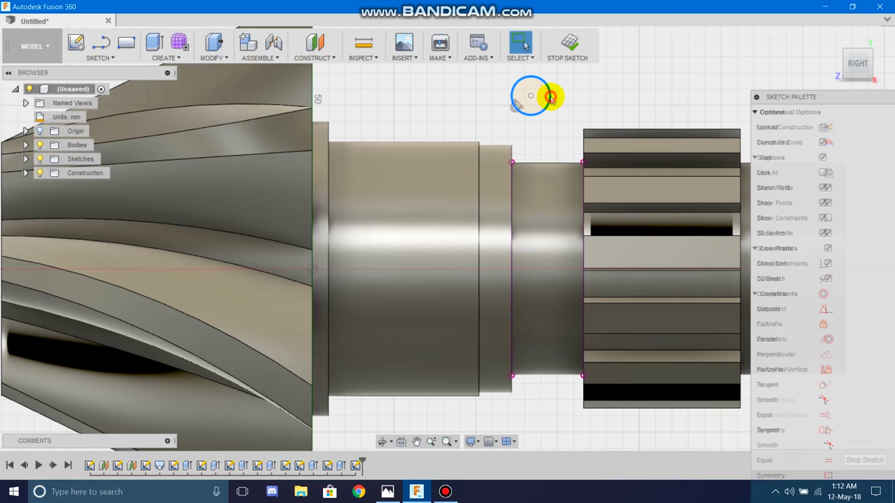
{"action": "left_click", "coordinate": [585, 184]}
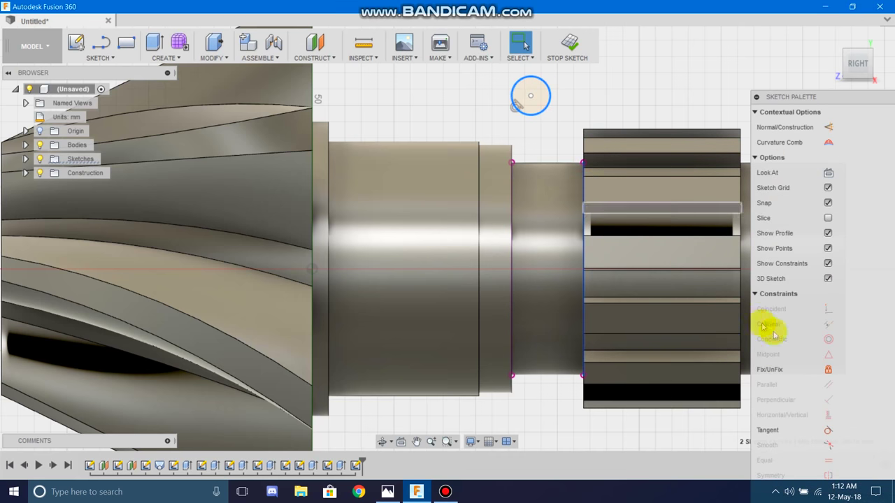
{"action": "left_click", "coordinate": [823, 430]}
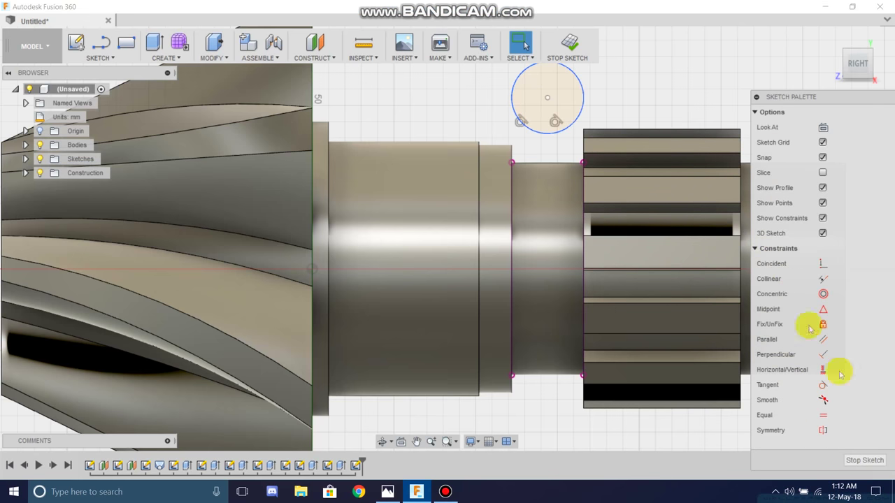
Check the circle from an angle and make its centre coincident with the shaft section face
{"action": "left_click", "coordinate": [756, 97]}
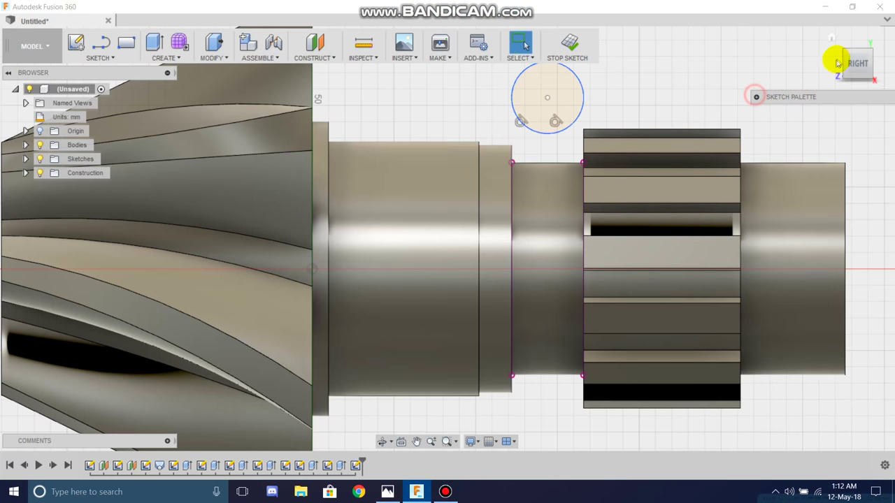
{"action": "left_click_drag", "start_coordinate": [863, 60], "coordinate": [871, 63]}
{"action": "left_click", "coordinate": [873, 63]}
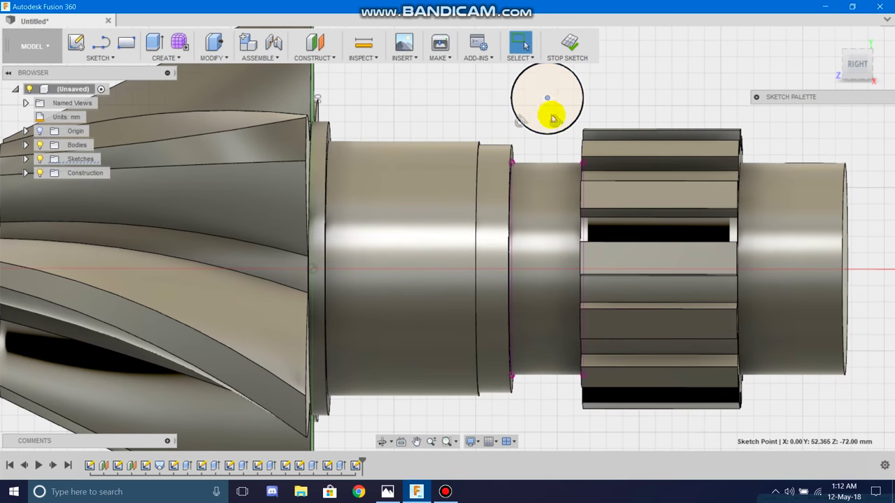
{"action": "left_click", "coordinate": [551, 165]}
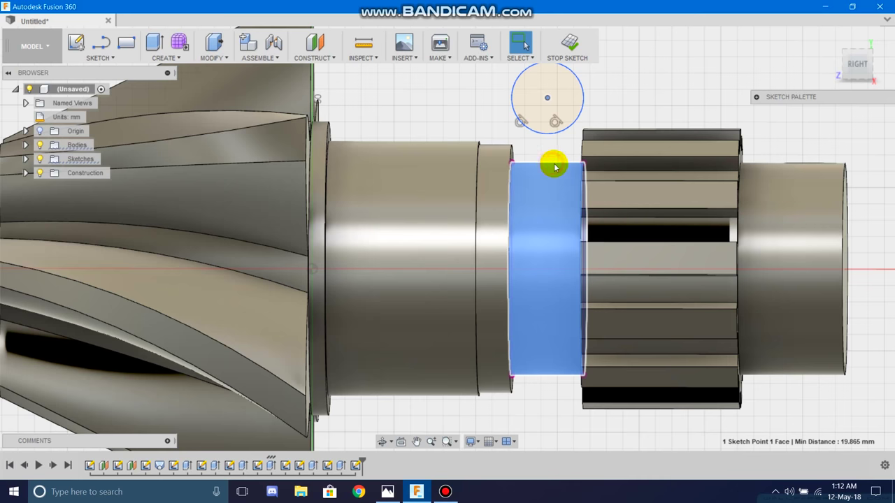
{"action": "left_click", "coordinate": [756, 97]}
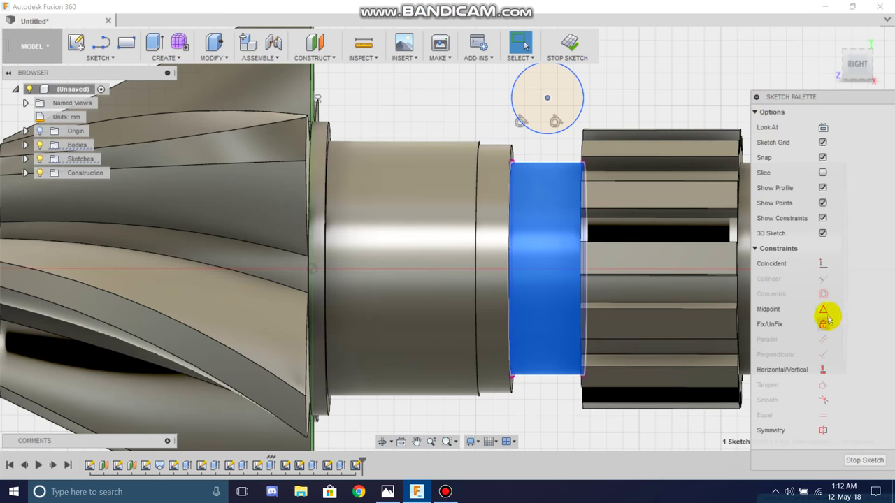
{"action": "left_click", "coordinate": [823, 265]}
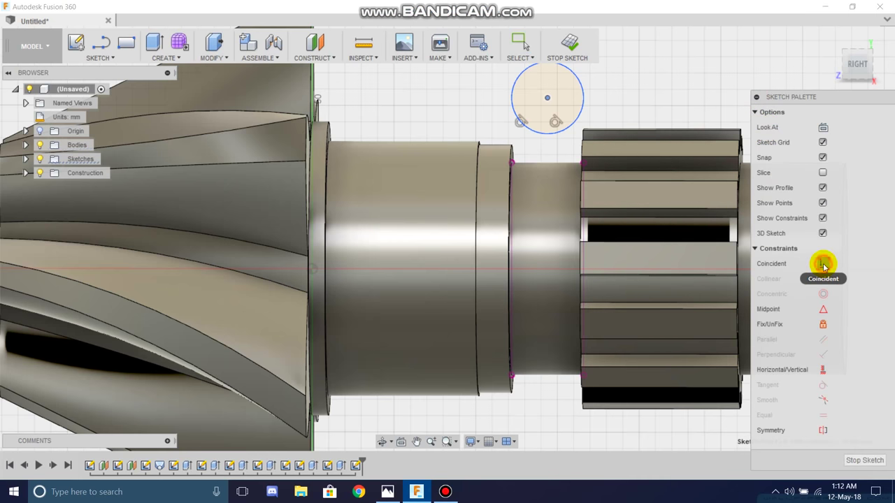
{"action": "left_click", "coordinate": [757, 98]}
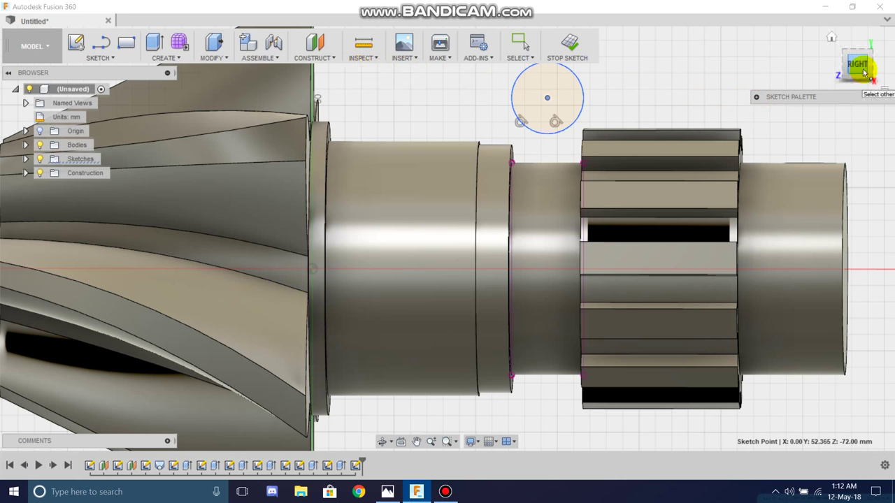
{"action": "left_click", "coordinate": [98, 58]}
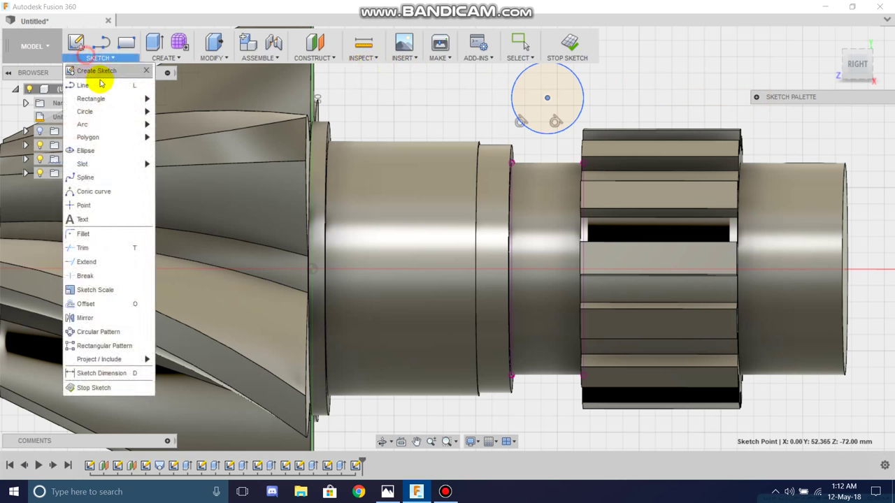
Draw a line along the shaft's top edge starting from the shoulder
{"action": "left_click", "coordinate": [97, 87]}
{"action": "left_click", "coordinate": [513, 163]}
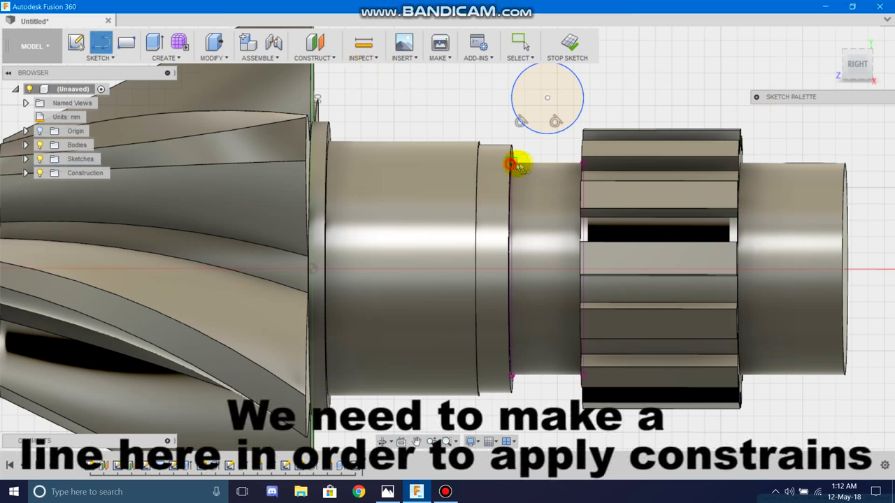
{"action": "left_click", "coordinate": [585, 163]}
{"action": "left_click", "coordinate": [519, 42]}
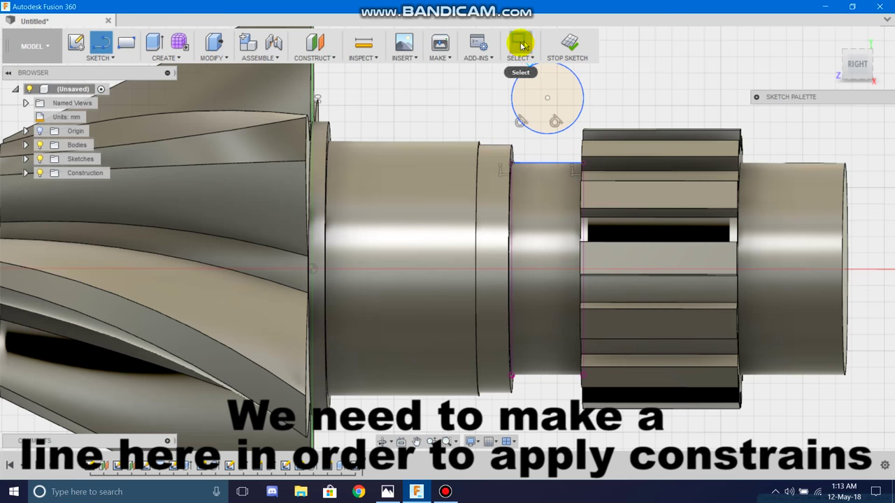
Make the circle's centre point coincident with the new horizontal line
{"action": "left_click", "coordinate": [548, 99]}
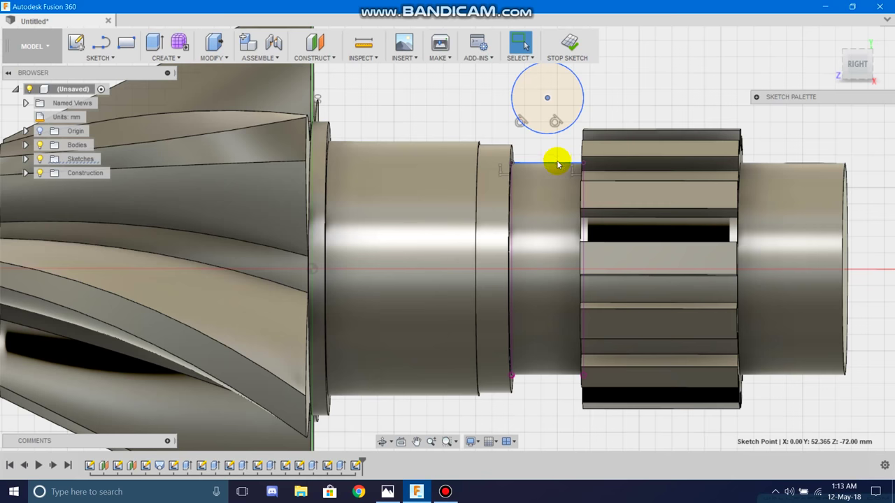
{"action": "left_click", "coordinate": [757, 96]}
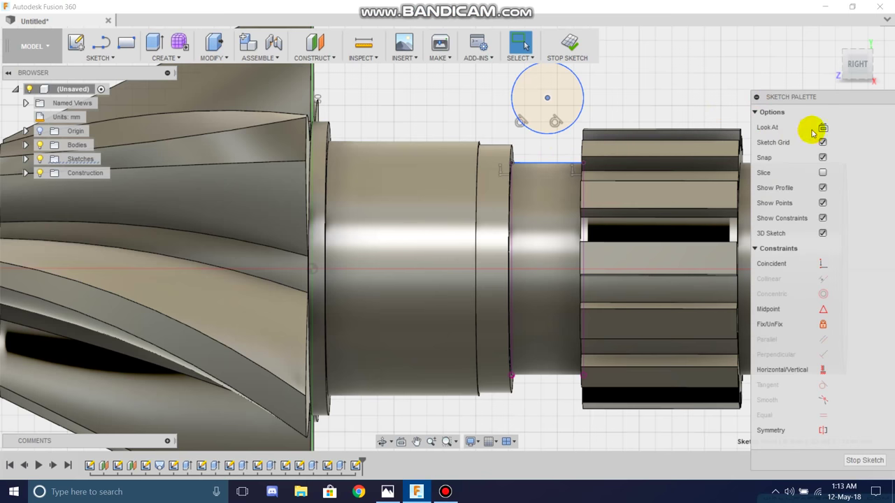
{"action": "left_click", "coordinate": [822, 267]}
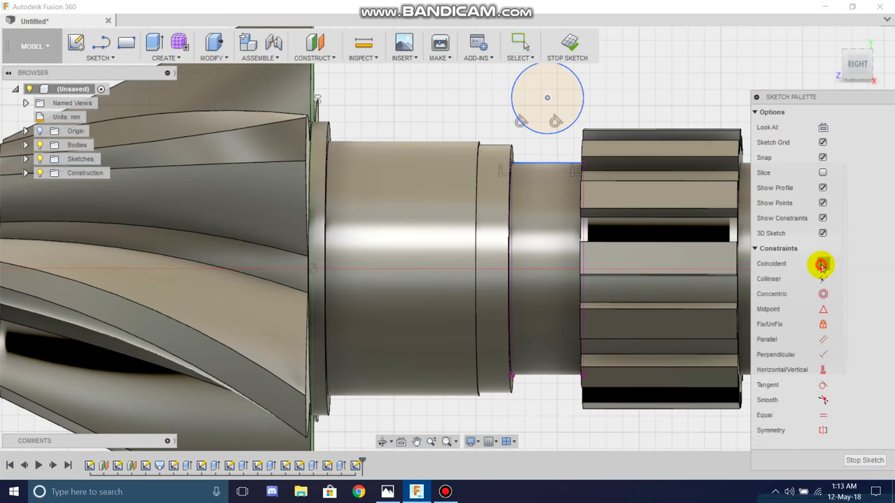
{"action": "left_click", "coordinate": [545, 166]}
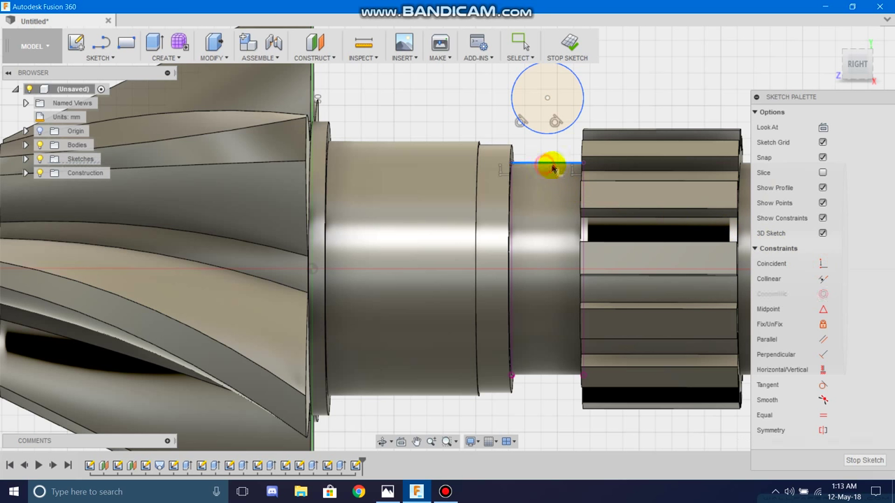
{"action": "left_click", "coordinate": [546, 100]}
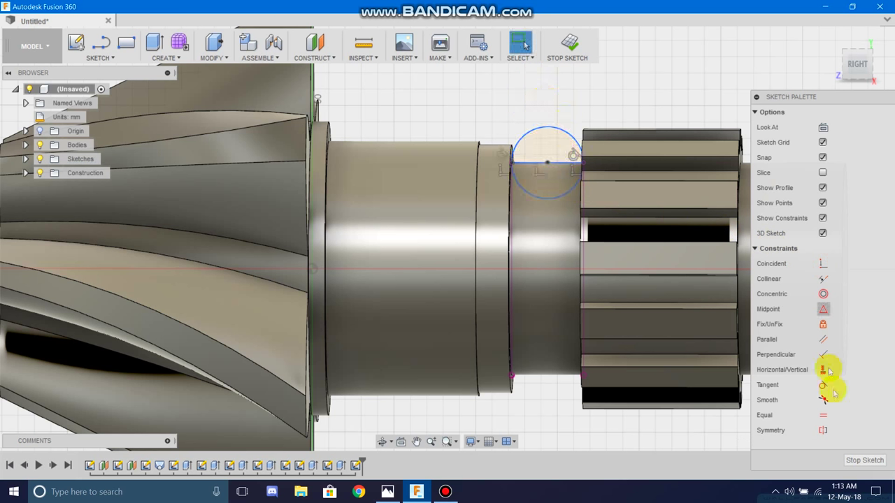
{"action": "left_click", "coordinate": [756, 99]}
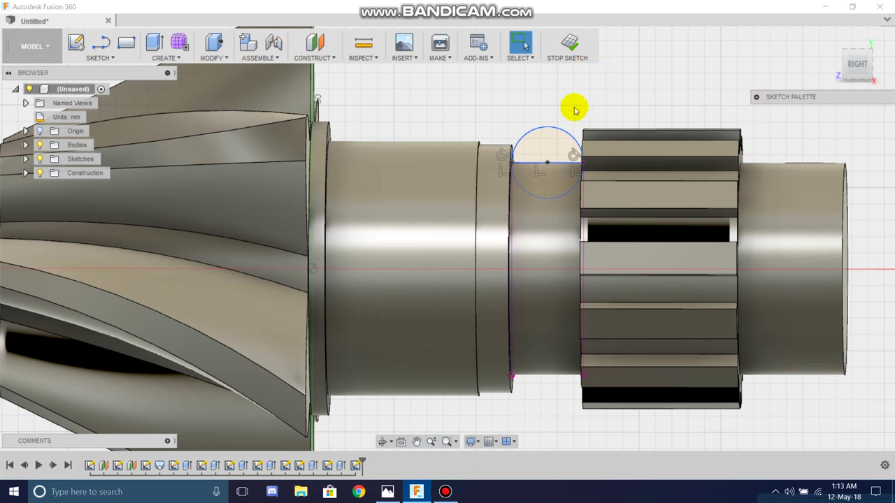
Trim away the line segment inside the circle and finish the sketch
{"action": "left_click_drag", "start_coordinate": [862, 60], "coordinate": [856, 64]}
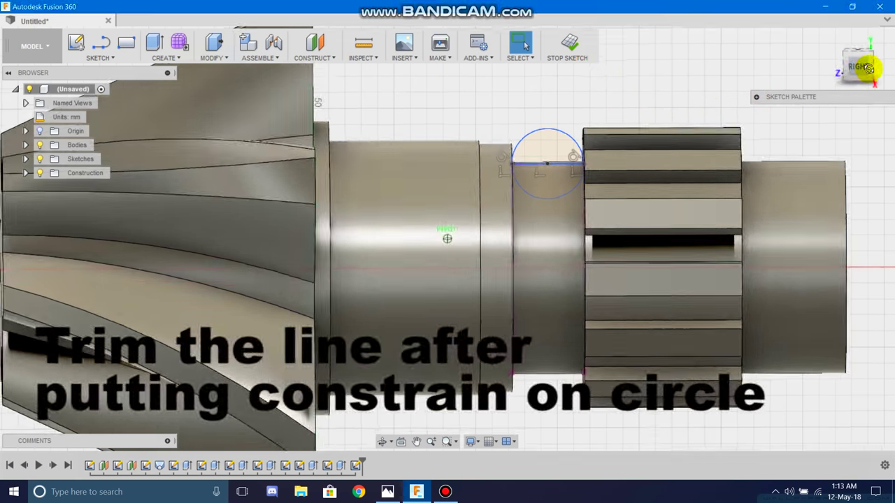
{"action": "scroll", "coordinate": [480, 275], "scroll_direction": "up", "scroll_amount": 3}
{"action": "scroll", "coordinate": [479, 226], "scroll_direction": "up", "scroll_amount": 3}
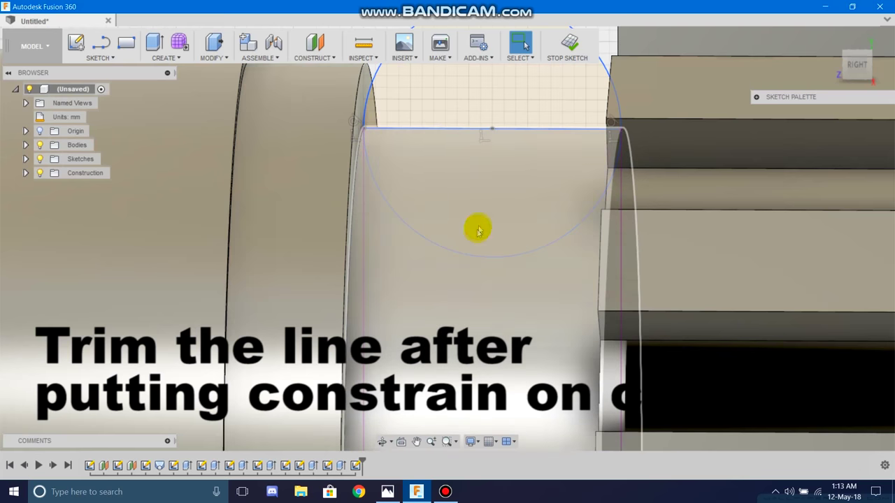
{"action": "scroll", "coordinate": [480, 226], "scroll_direction": "up", "scroll_amount": 2}
{"action": "left_click", "coordinate": [99, 58]}
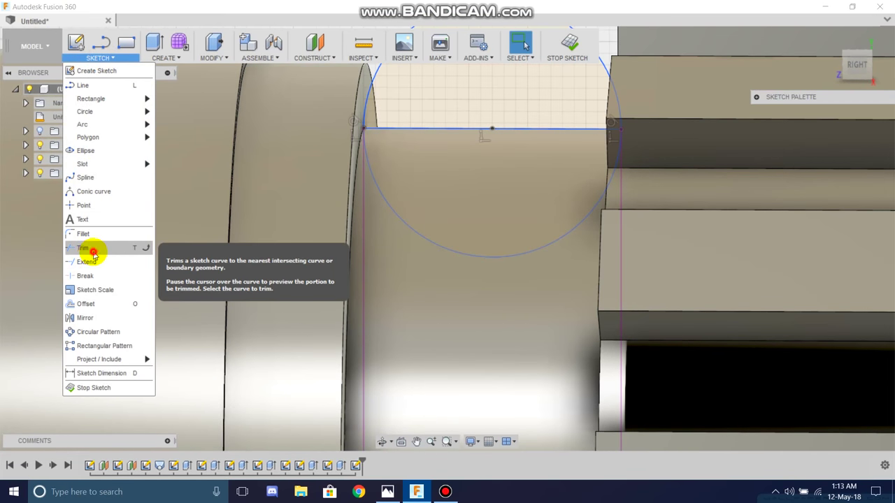
{"action": "left_click", "coordinate": [93, 250]}
{"action": "left_click", "coordinate": [493, 128]}
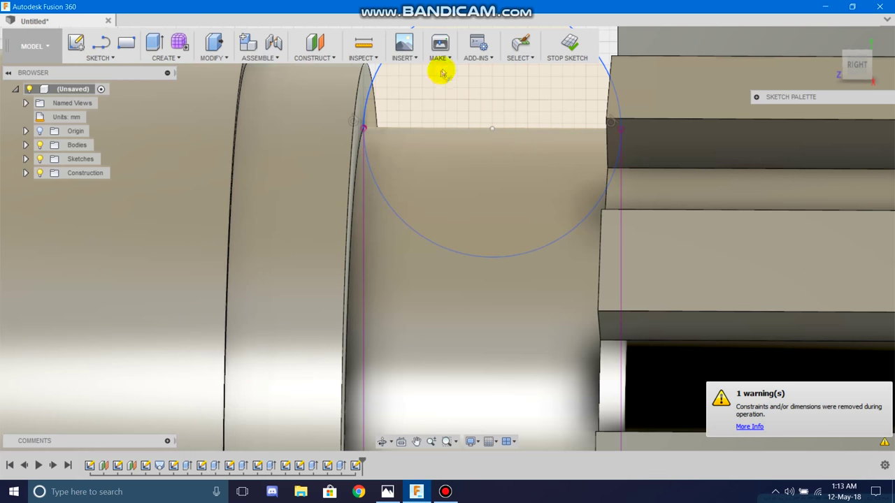
{"action": "left_click", "coordinate": [569, 43]}
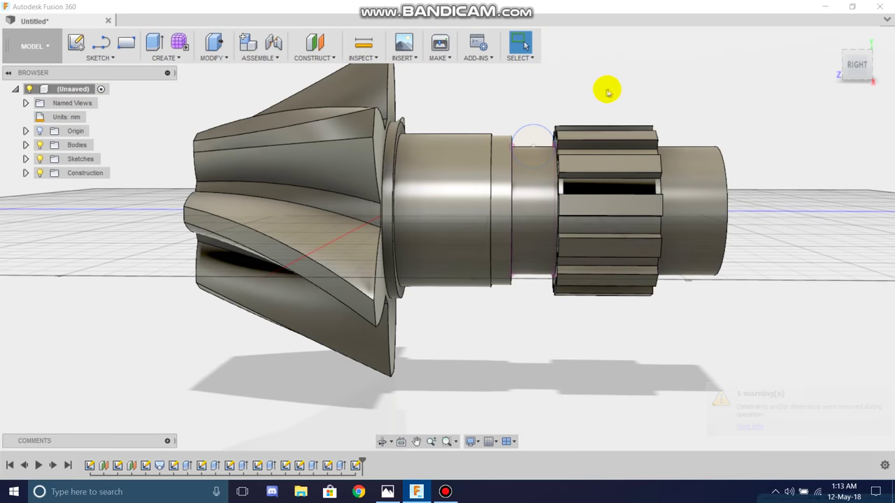
Create an Axis Through Cylinder on the narrow shaft section
{"action": "left_click_drag", "start_coordinate": [834, 60], "coordinate": [801, 80]}
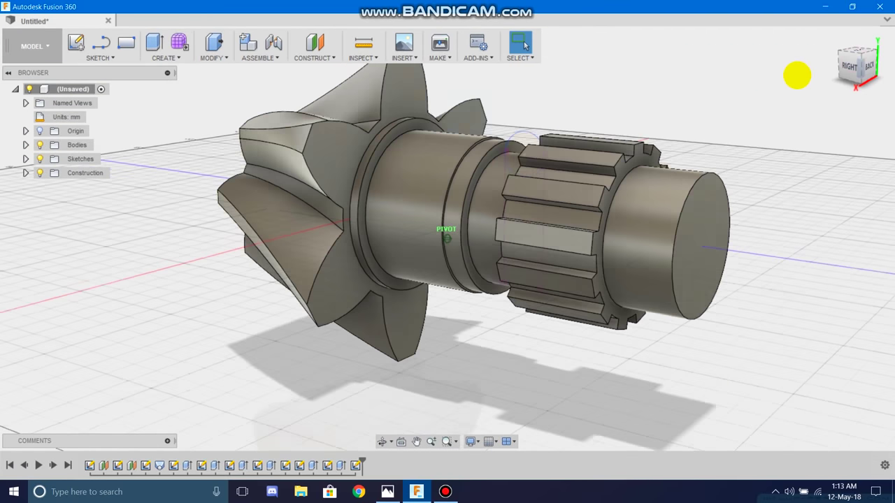
{"action": "left_click", "coordinate": [314, 46]}
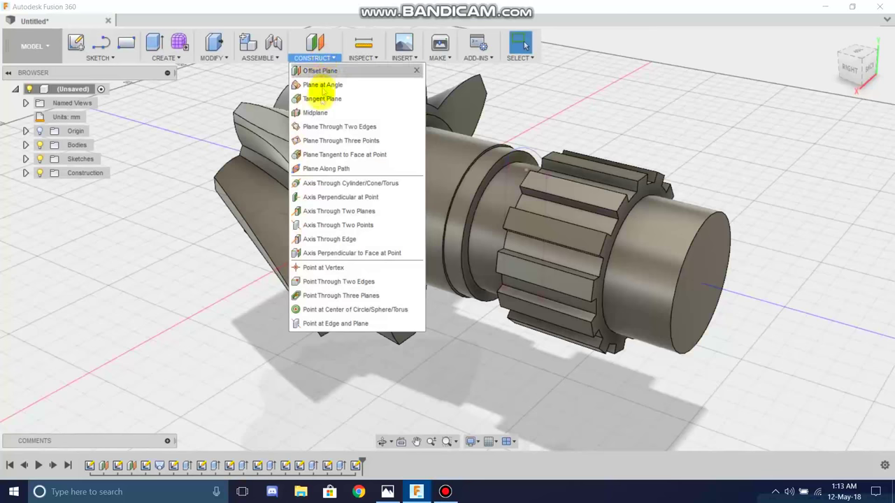
{"action": "left_click", "coordinate": [346, 183]}
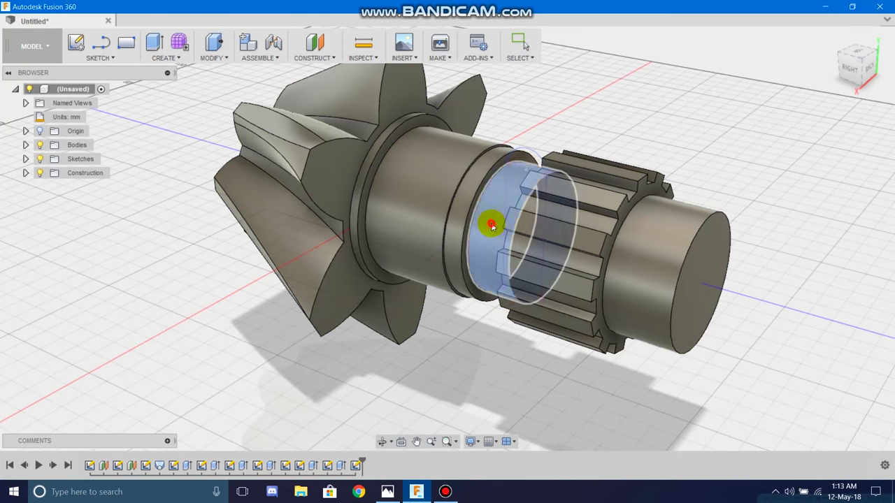
{"action": "left_click", "coordinate": [479, 166]}
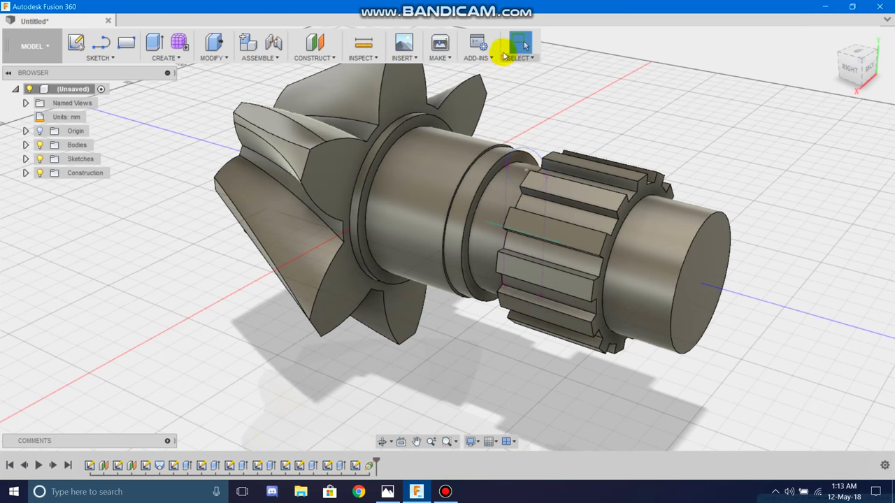
{"action": "middle_click_drag", "start_coordinate": [886, 54], "coordinate": [856, 54], "text": "shift"}
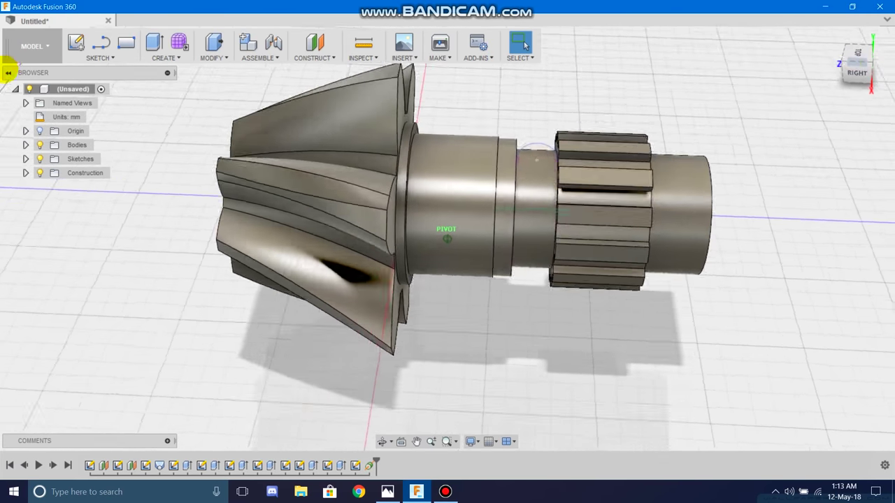
{"action": "left_click", "coordinate": [156, 57]}
{"action": "left_click", "coordinate": [172, 62]}
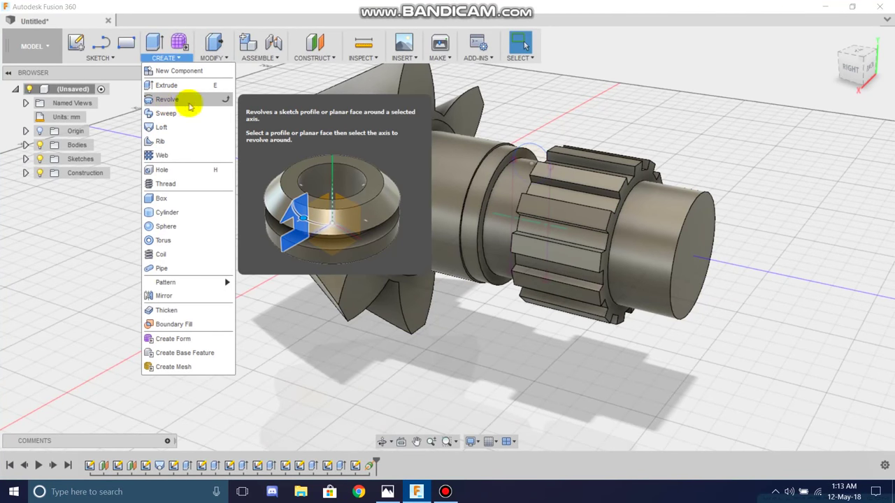
Revolve the circle profile 360° around the shaft axis as a Cut, then orbit to inspect the groove
{"action": "left_click", "coordinate": [196, 105]}
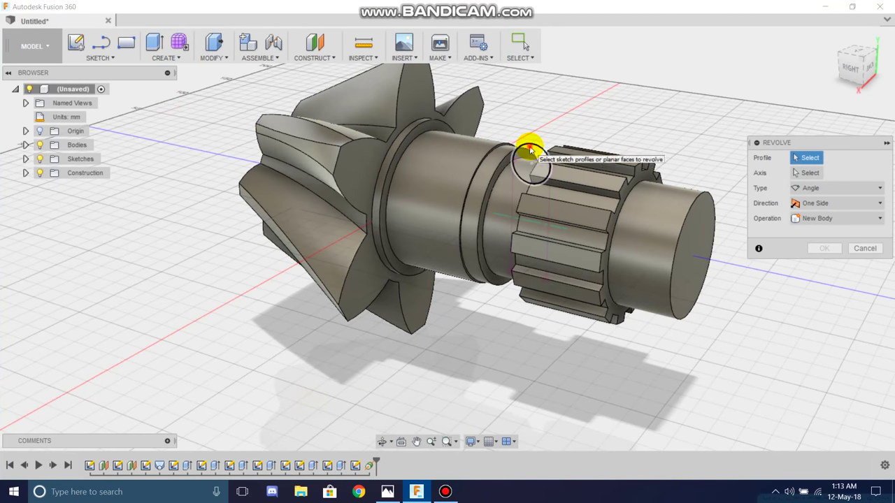
{"action": "left_click", "coordinate": [540, 157]}
{"action": "left_click", "coordinate": [766, 176]}
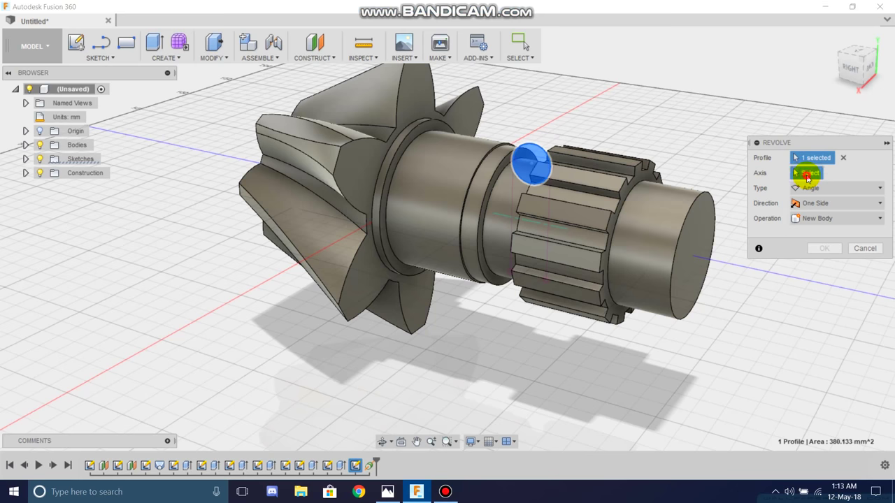
{"action": "left_click", "coordinate": [508, 222]}
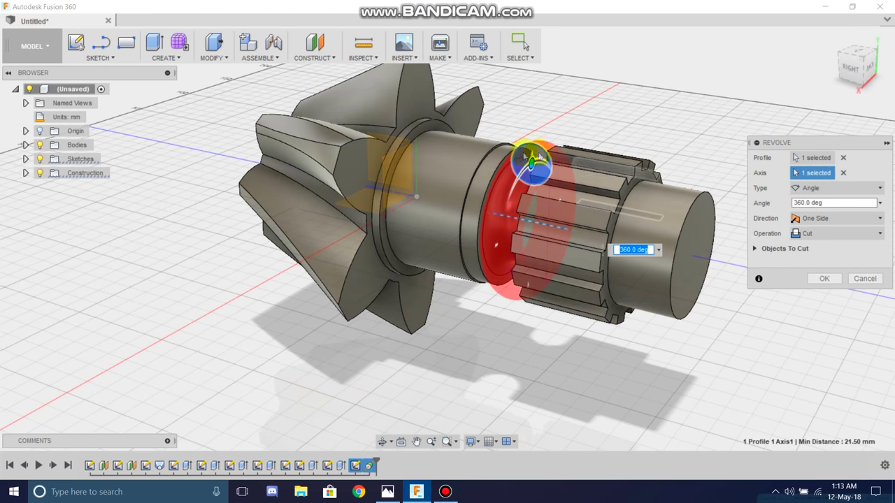
{"action": "left_click", "coordinate": [824, 278]}
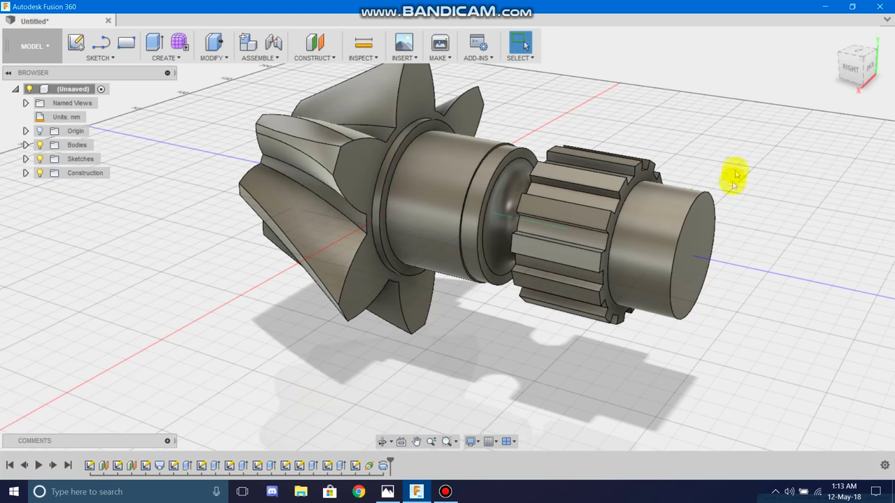
{"action": "left_click", "coordinate": [875, 56]}
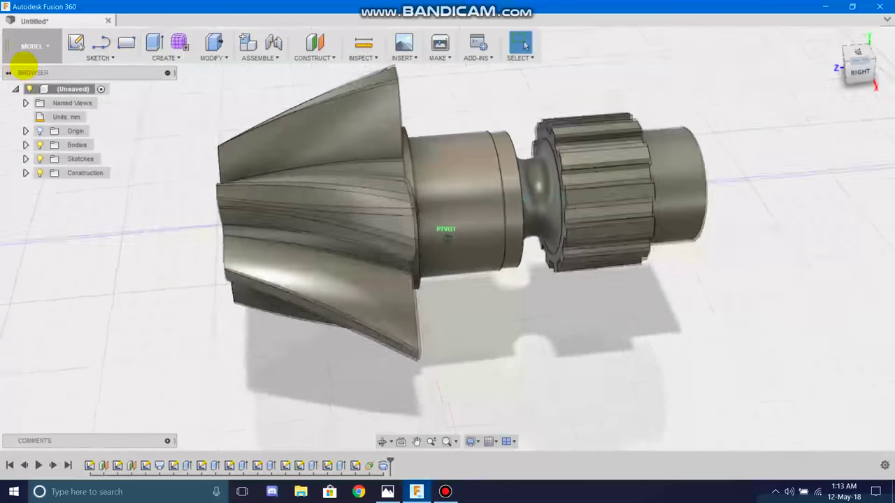
{"action": "middle_click_drag", "start_coordinate": [36, 60], "coordinate": [708, 96], "text": "shift"}
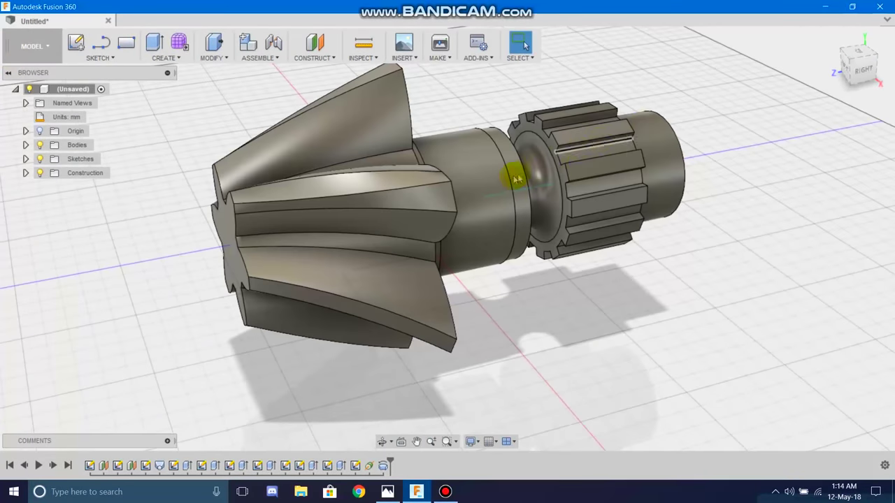
{"action": "middle_click_drag", "start_coordinate": [447, 238], "coordinate": [420, 252], "text": "shift"}
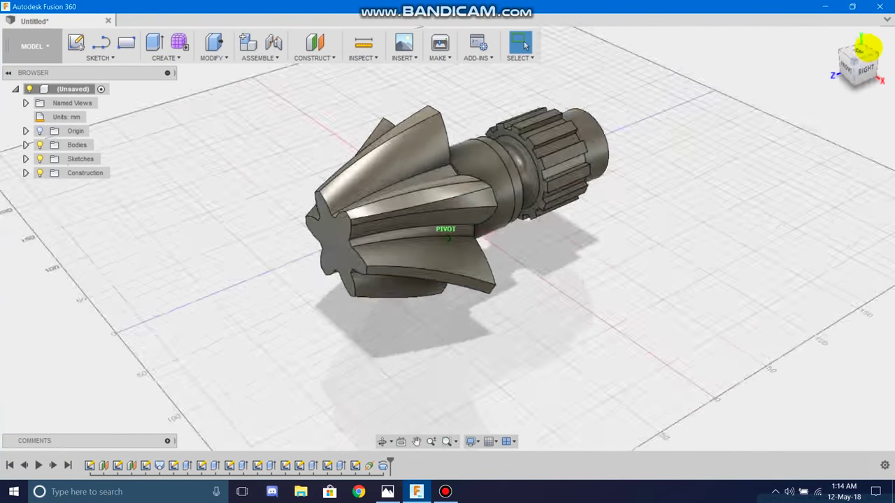